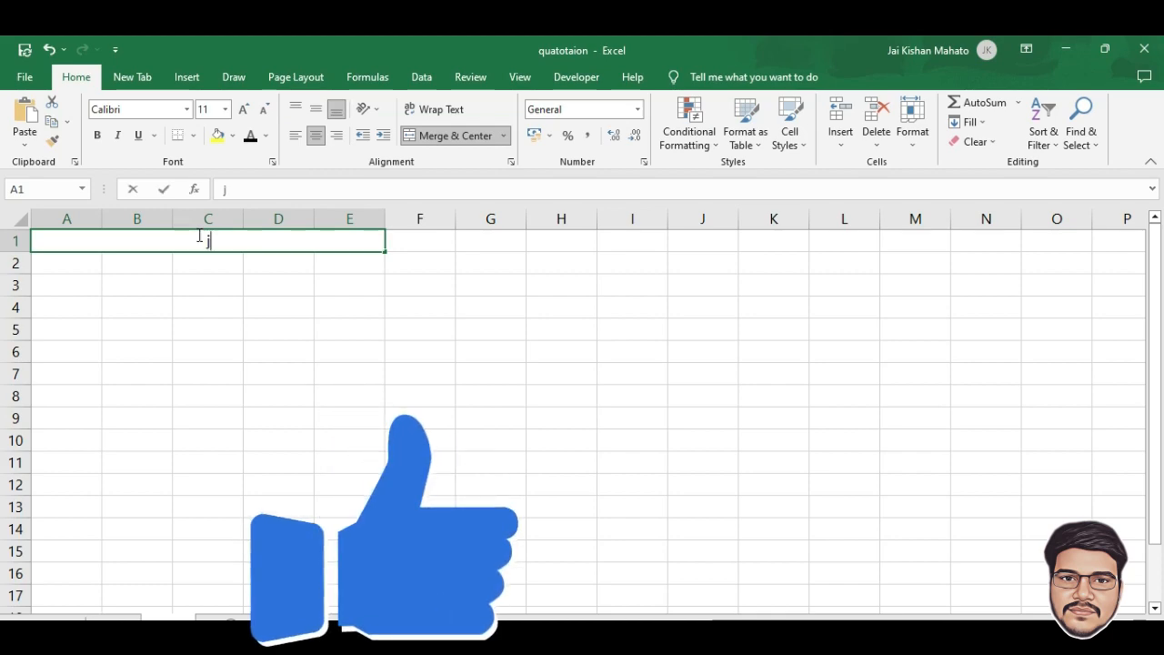
# Enter 'JAI INTERIOR PVT LTD' in A1 and the company's postal address in merged A2:E2
pyautogui.write('ai')
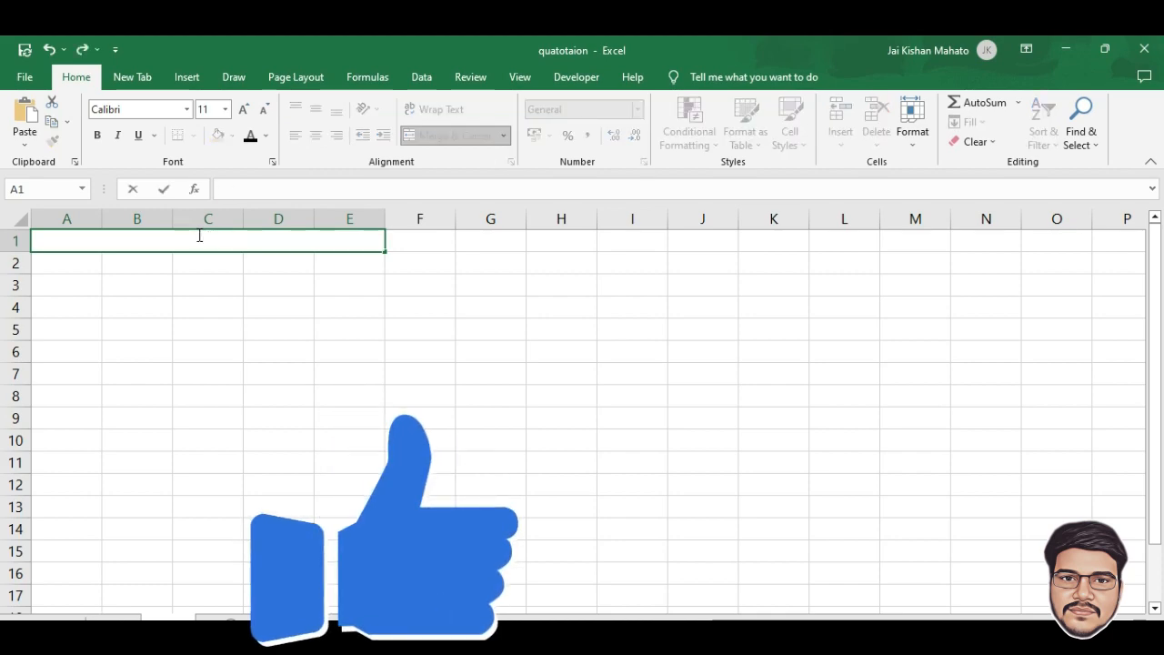
pyautogui.write('JAI INTERIOR PVT LTD')
pyautogui.click(304, 236)
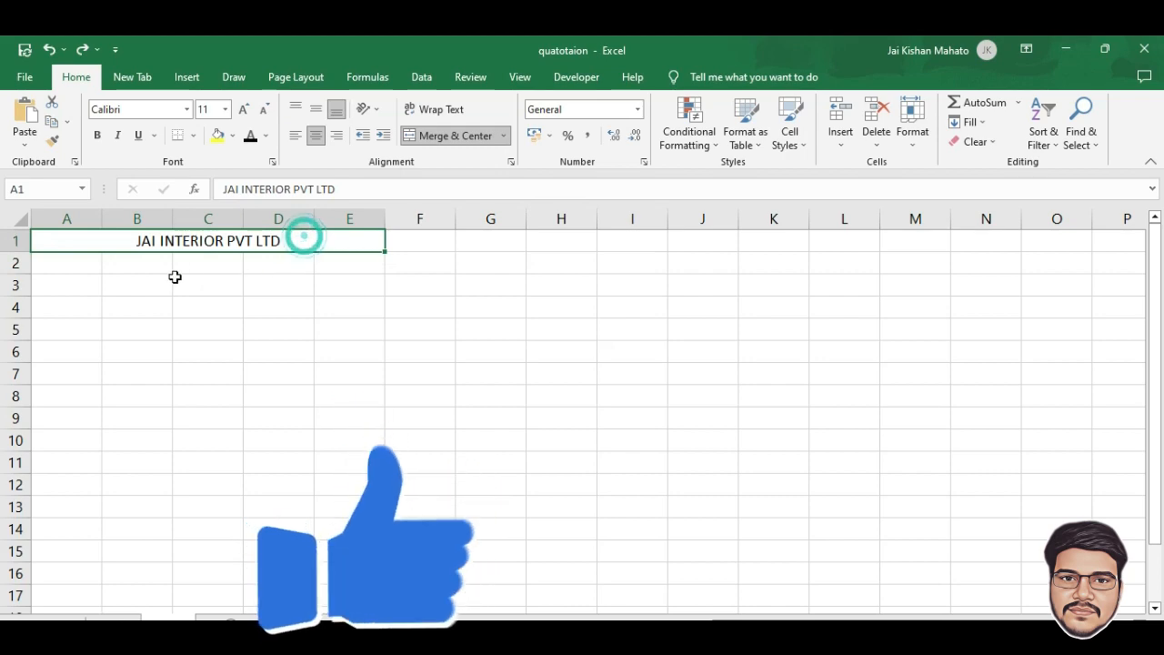
pyautogui.moveTo(65, 270); pyautogui.dragTo(360, 263)
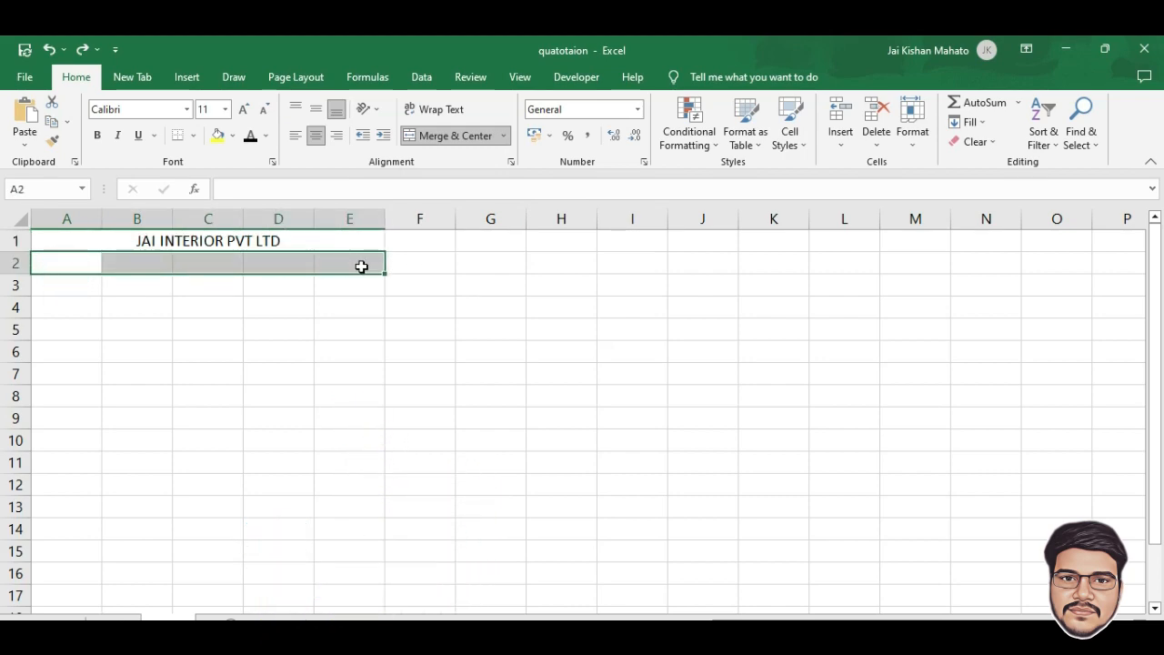
pyautogui.click(446, 136)
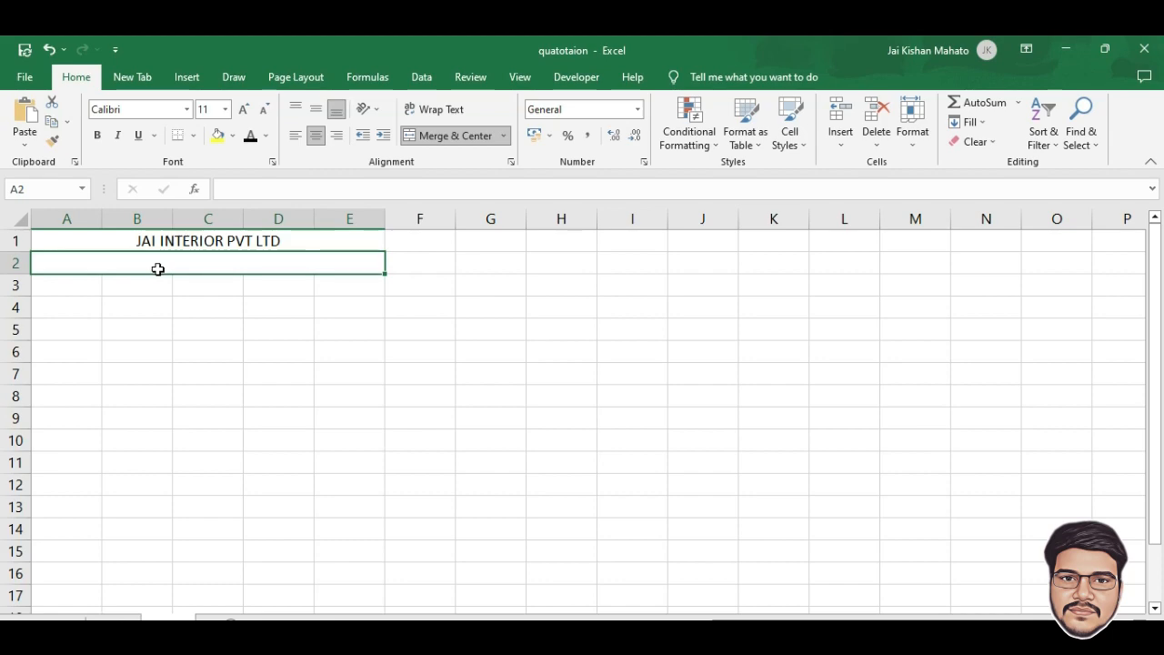
pyautogui.click(337, 327)
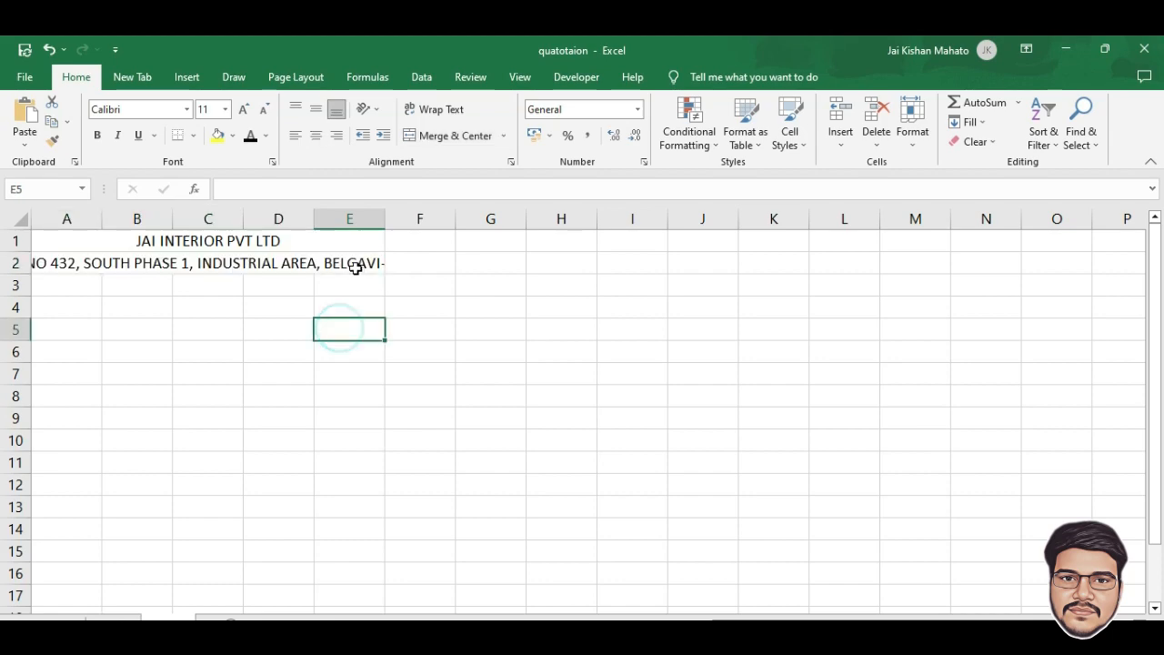
pyautogui.click(259, 273)
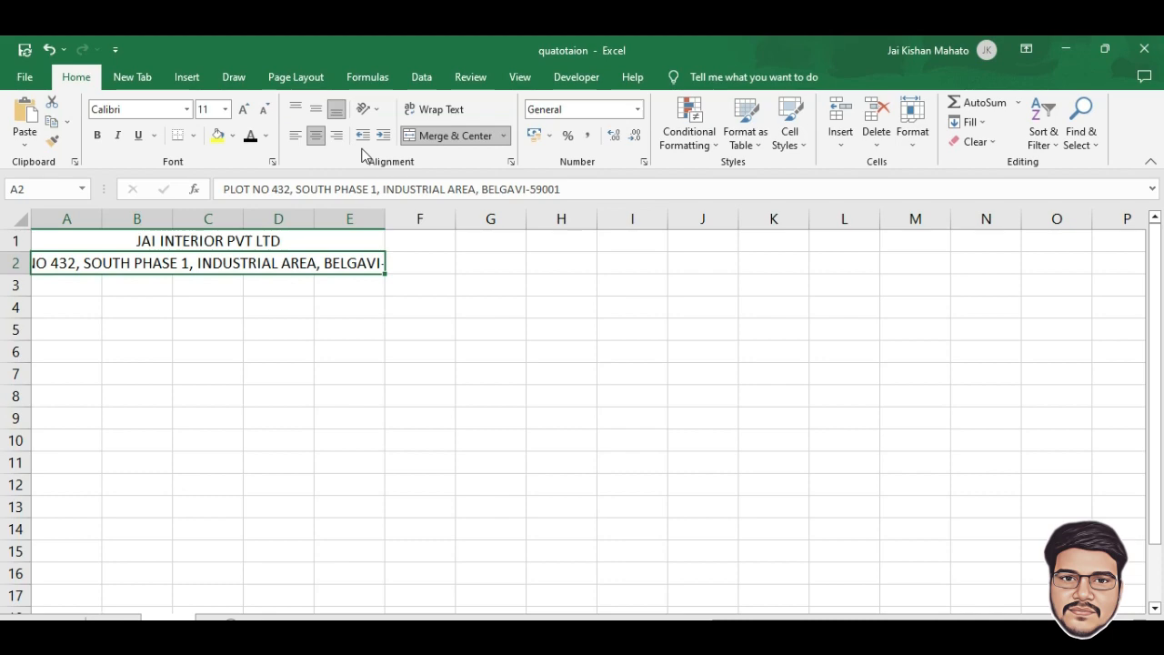
# Shrink the address font to 8 and make the company name bold 18 pt
pyautogui.click(261, 109)
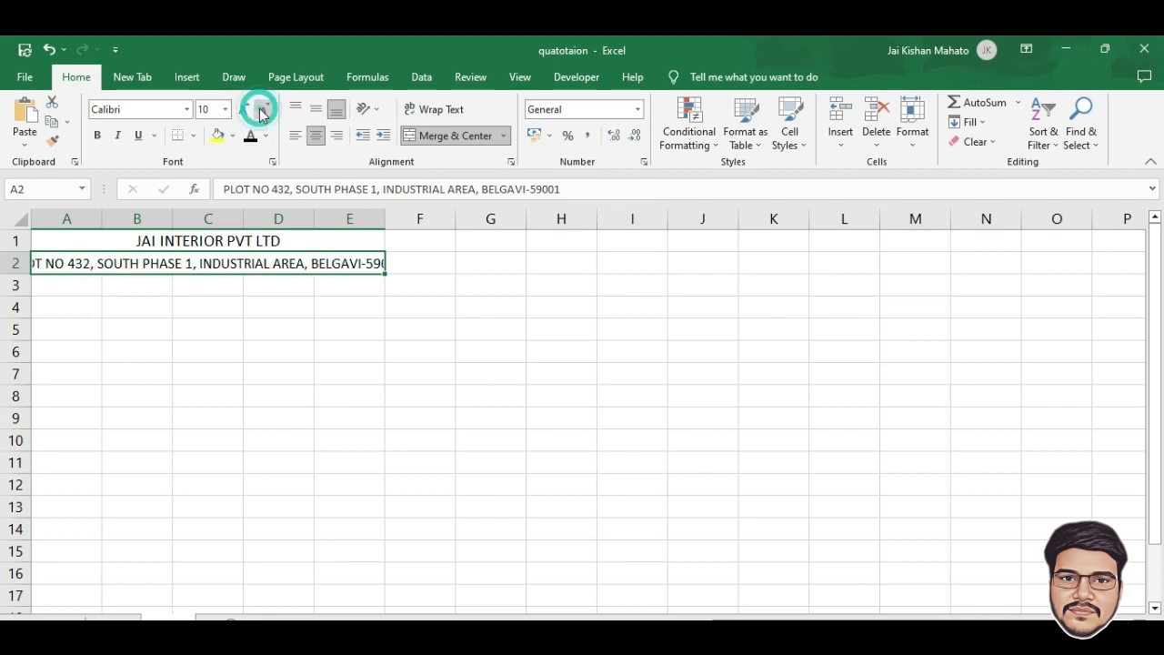
pyautogui.click(261, 109)
pyautogui.click(261, 109)
pyautogui.click(232, 243)
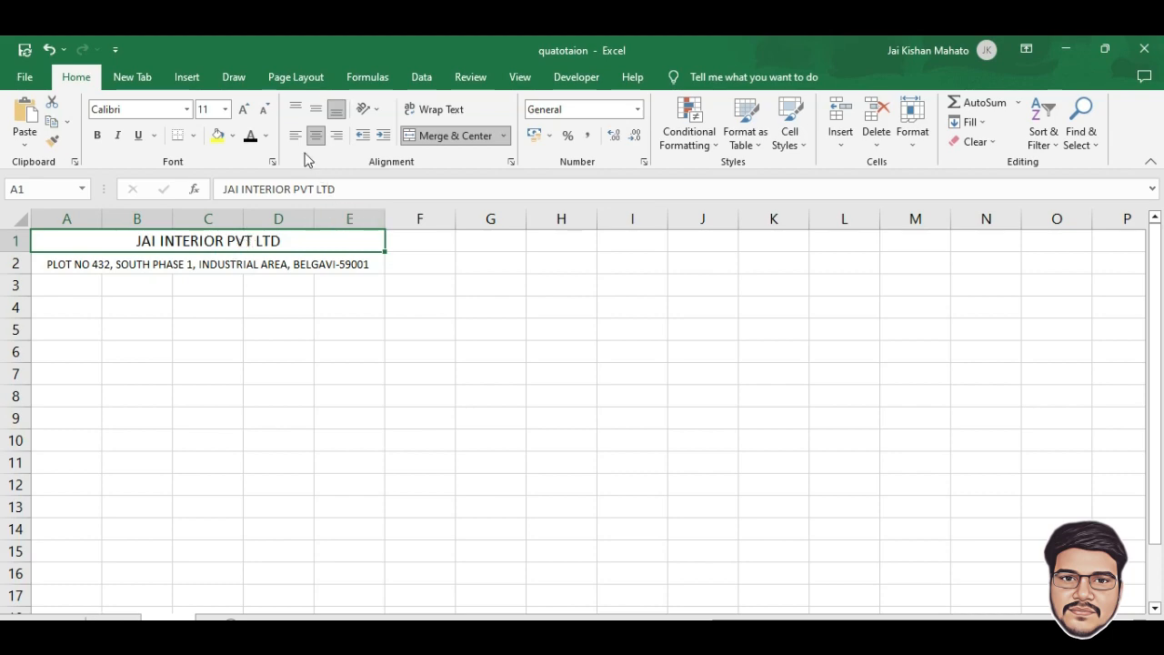
pyautogui.click(243, 109)
pyautogui.click(243, 109)
pyautogui.click(243, 110)
pyautogui.click(243, 109)
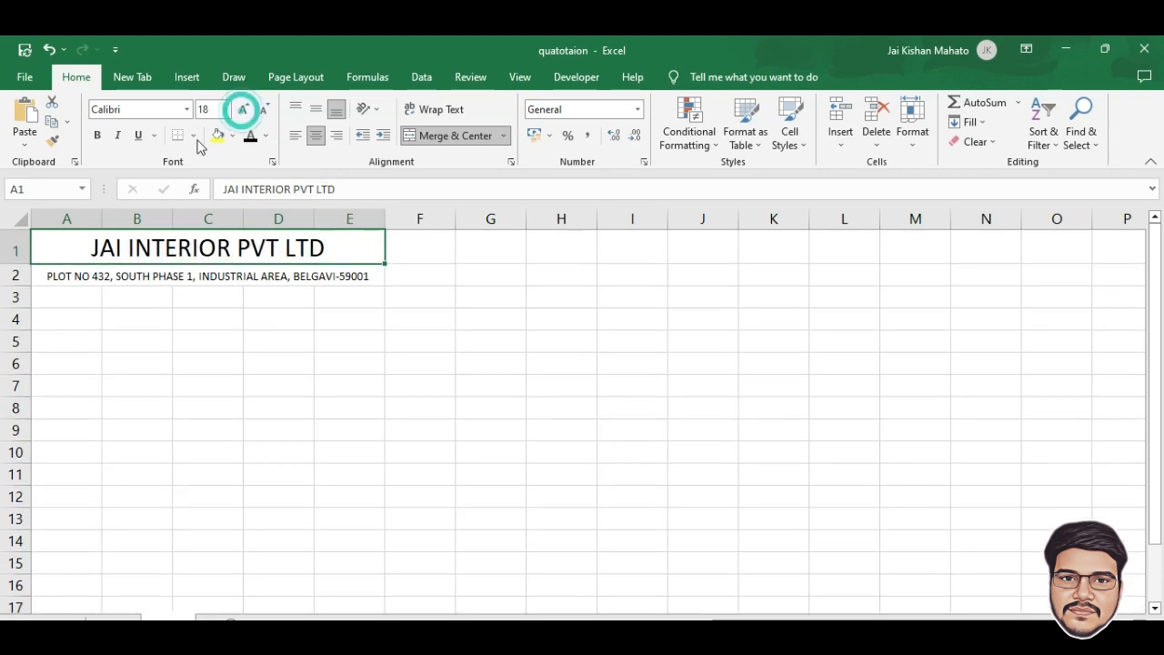
pyautogui.click(96, 134)
pyautogui.click(306, 247)
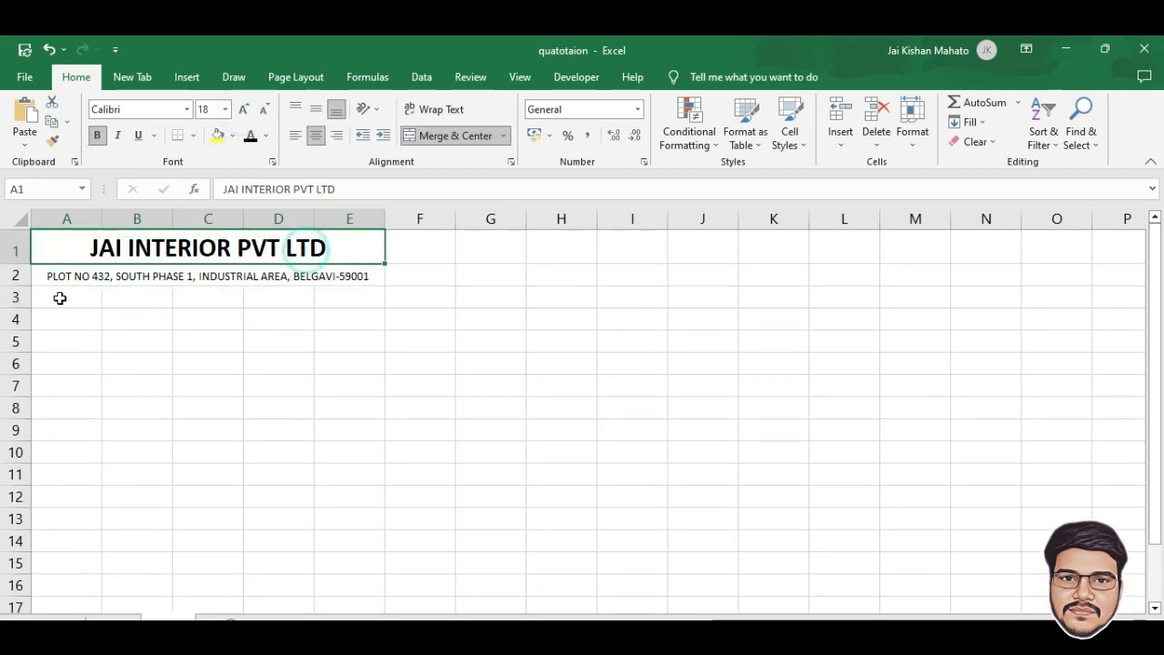
pyautogui.moveTo(60, 297); pyautogui.dragTo(377, 292)
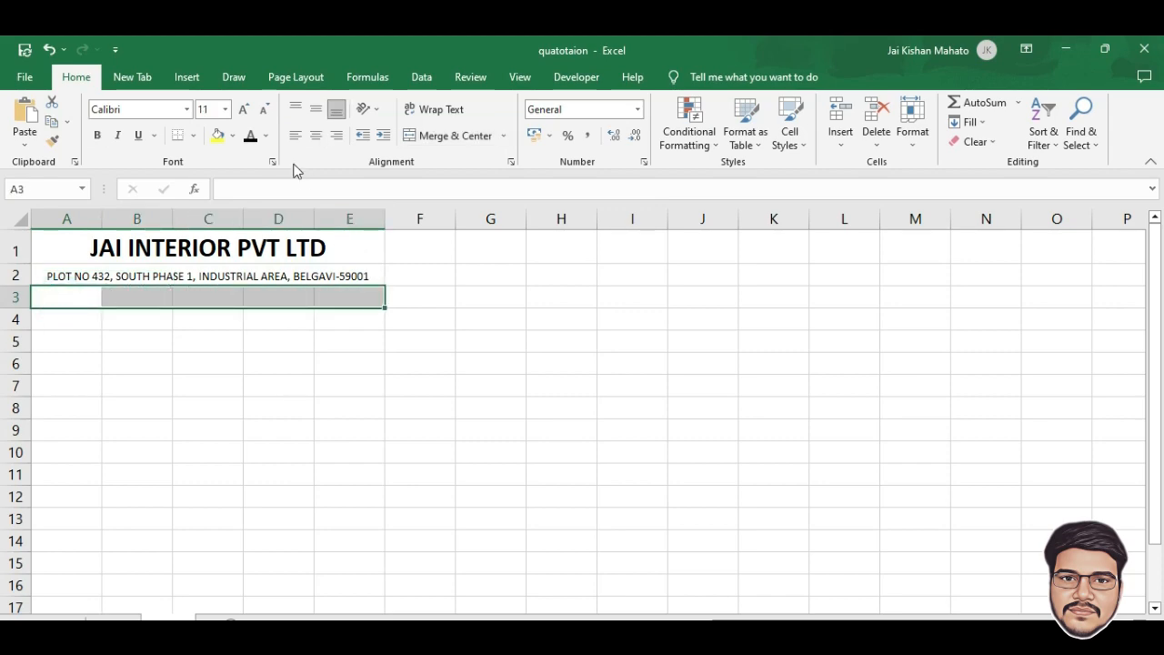
# Merge and centre A3:E3 and enter QUOTATION-INVOICE in it
pyautogui.click(454, 135)
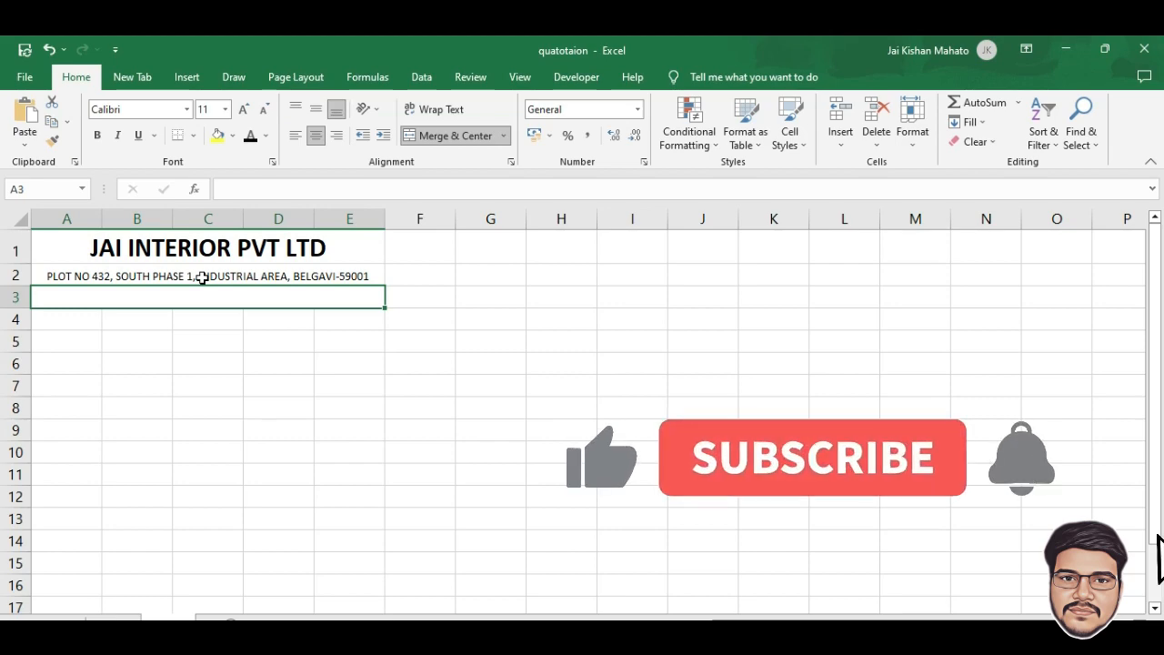
pyautogui.write('QUOTATION-INVOICE')
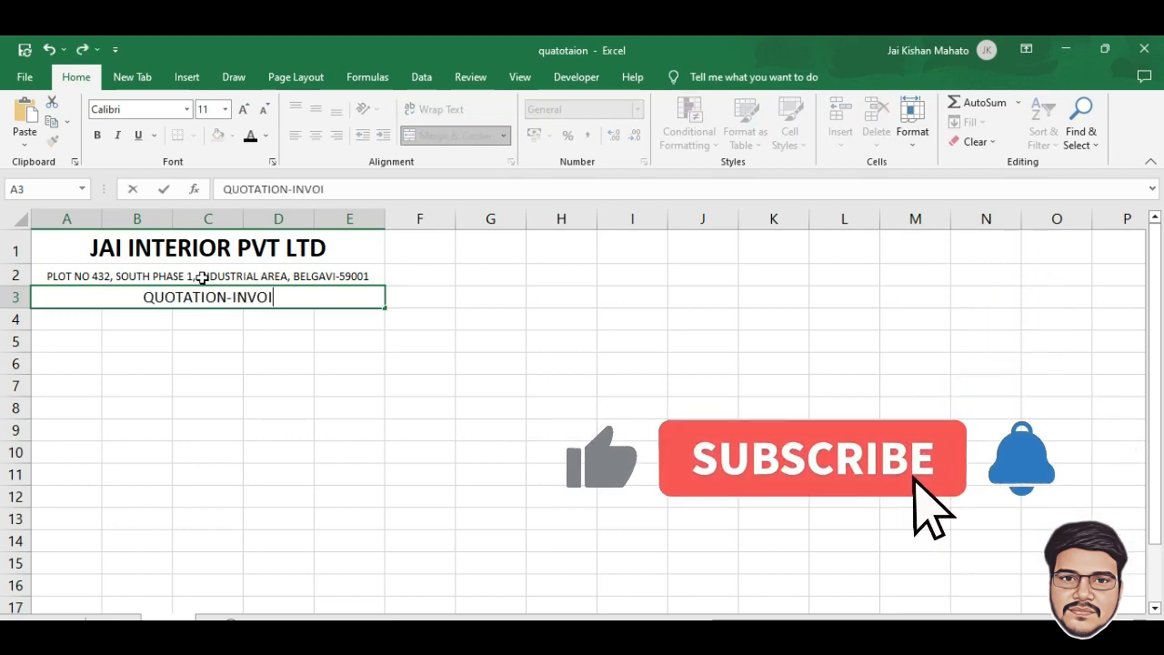
pyautogui.click(97, 135)
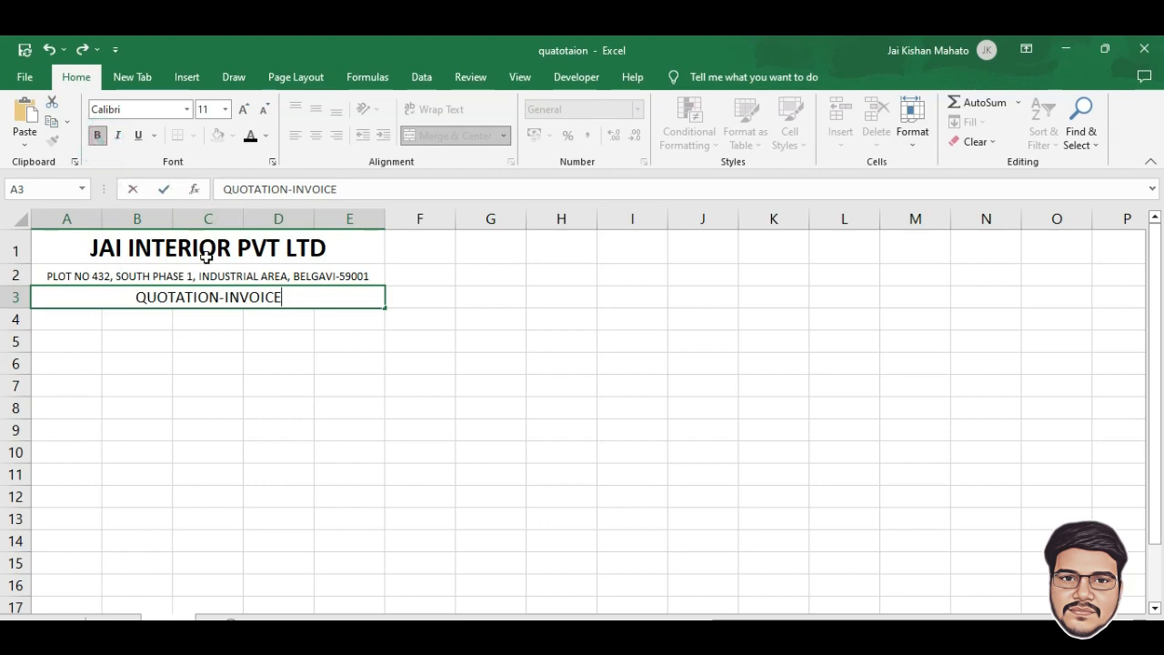
pyautogui.click(228, 316)
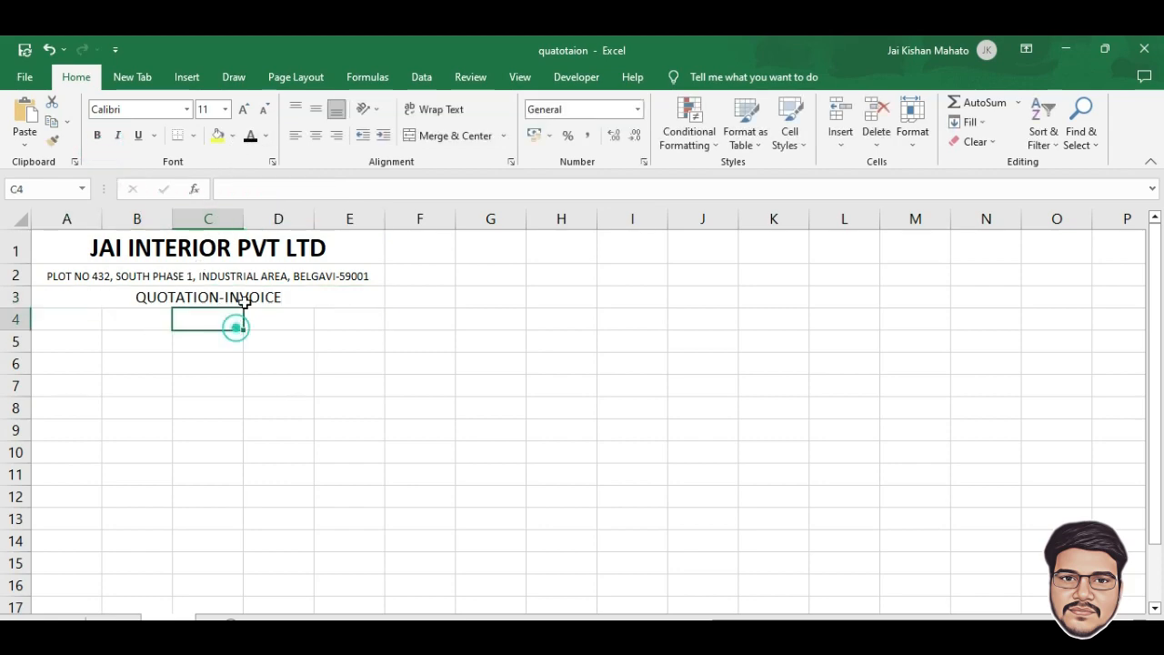
# Give the banner a grey fill and 12 pt bold, underlined text
pyautogui.click(242, 302)
pyautogui.click(232, 136)
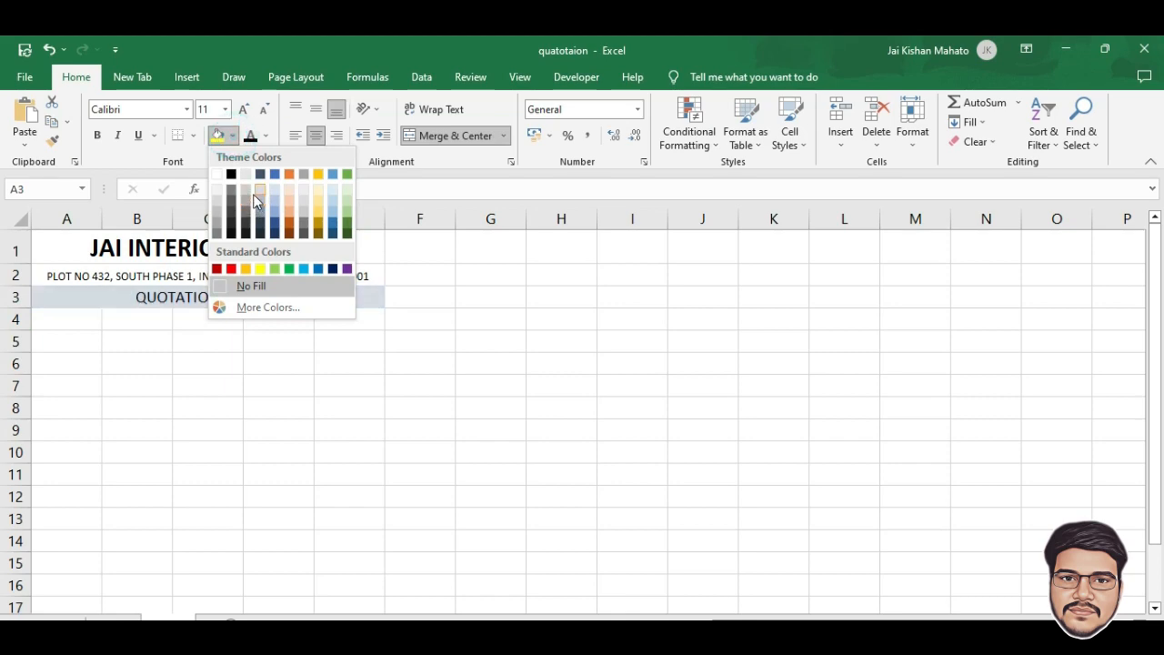
pyautogui.click(245, 203)
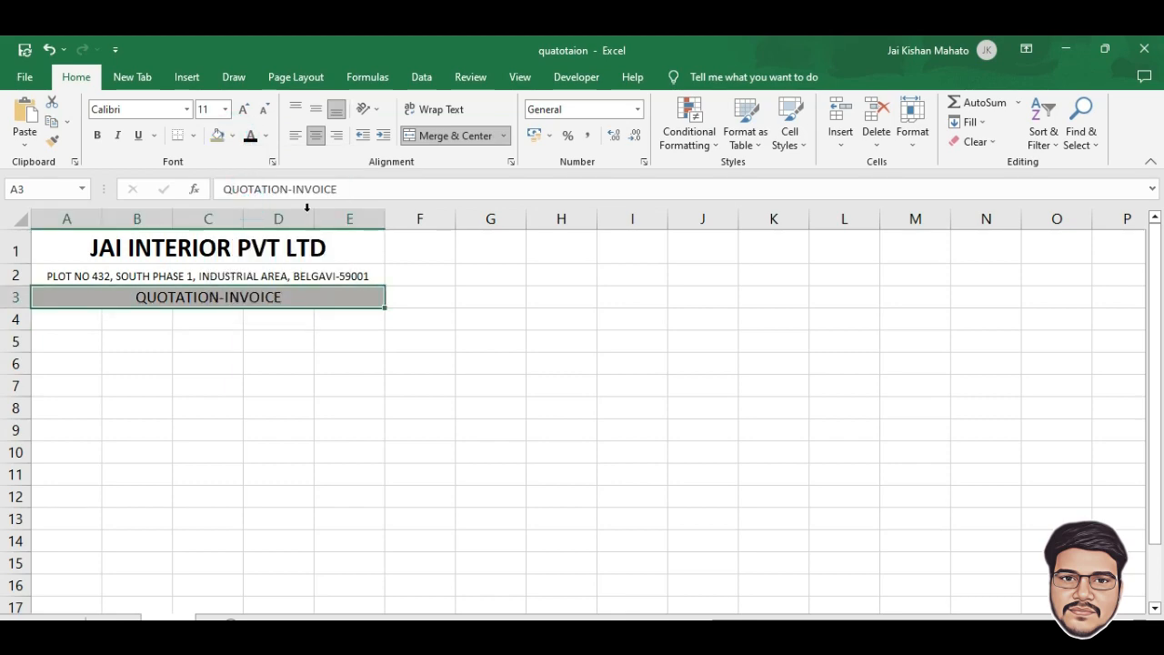
pyautogui.click(242, 111)
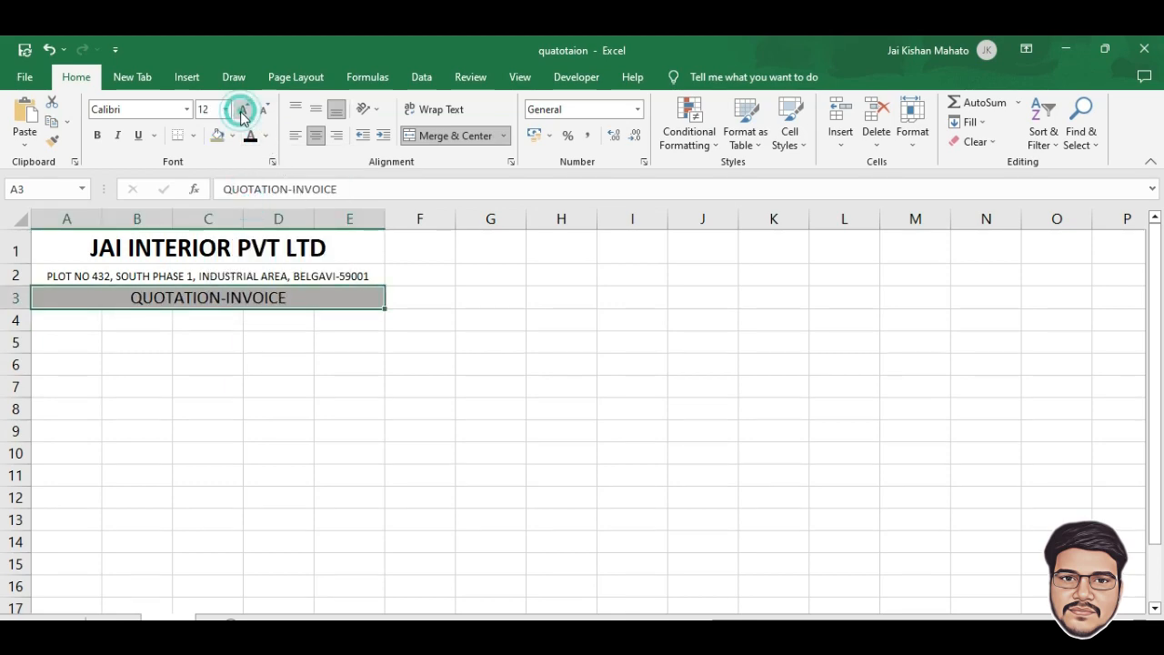
pyautogui.click(97, 134)
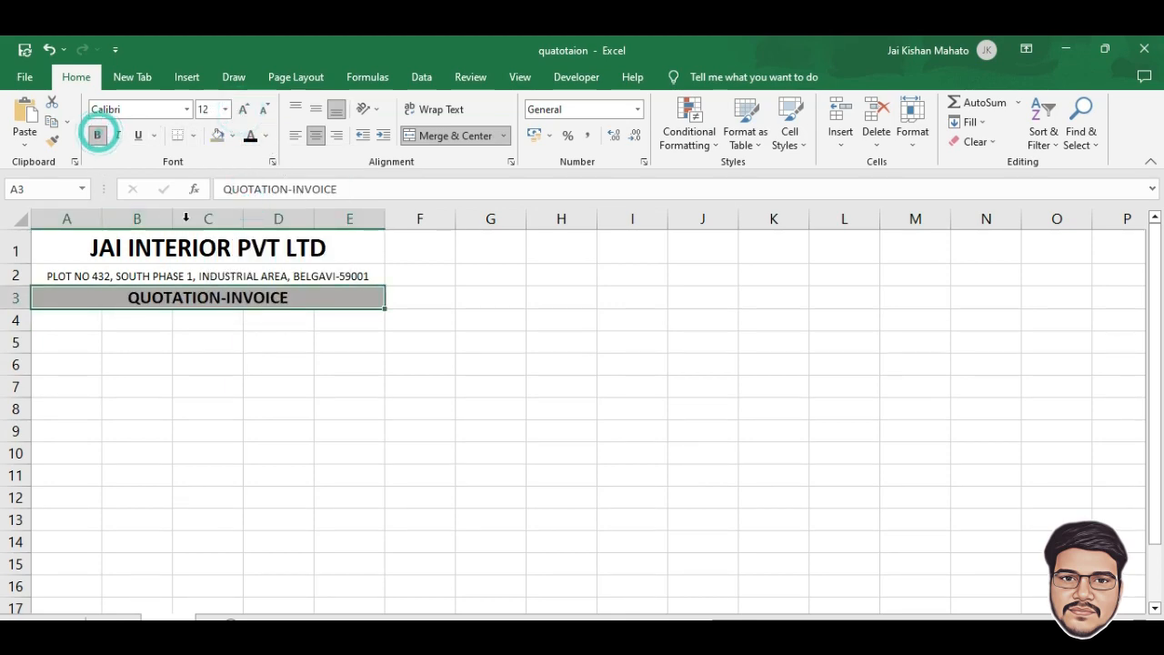
pyautogui.click(137, 135)
pyautogui.click(70, 312)
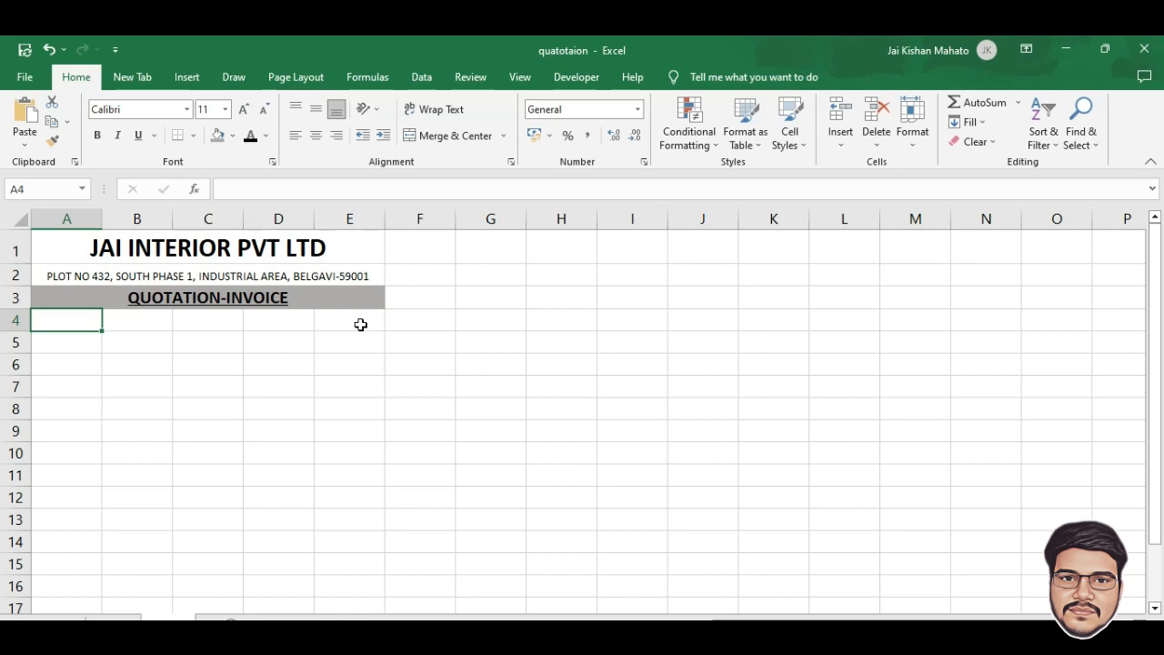
# Enter the row 4 headings SL No., Items, Qty, Unit Price and GST@18%
pyautogui.click(73, 322)
pyautogui.write('SL No.')
pyautogui.press('Tab')
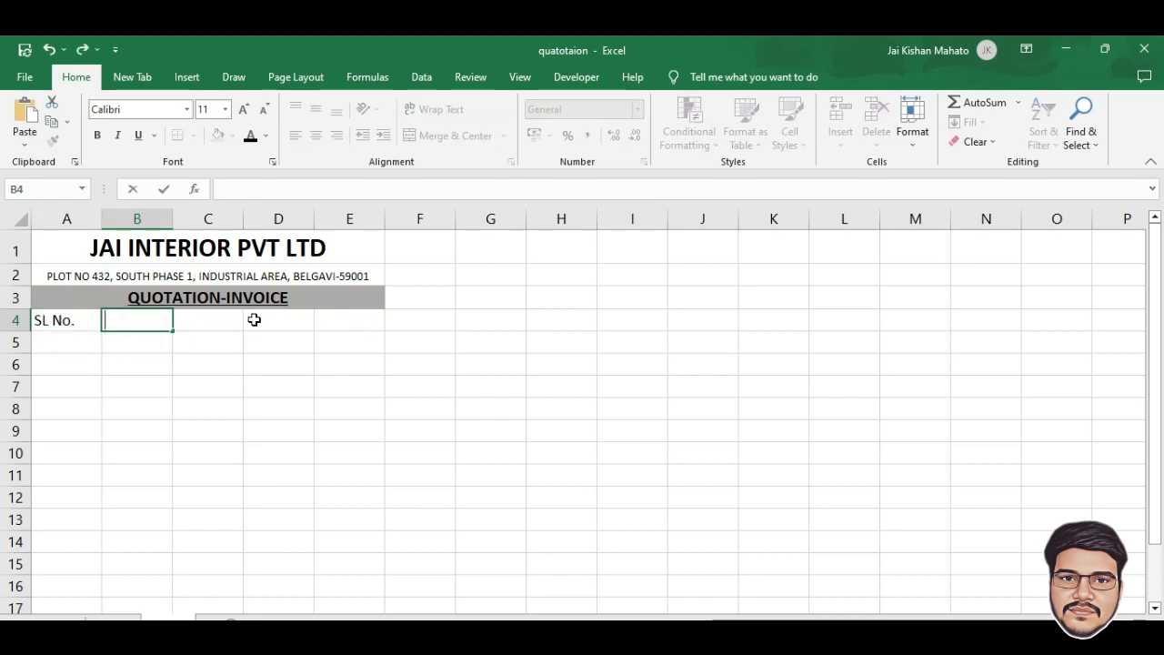
pyautogui.write('Items')
pyautogui.press('Tab')
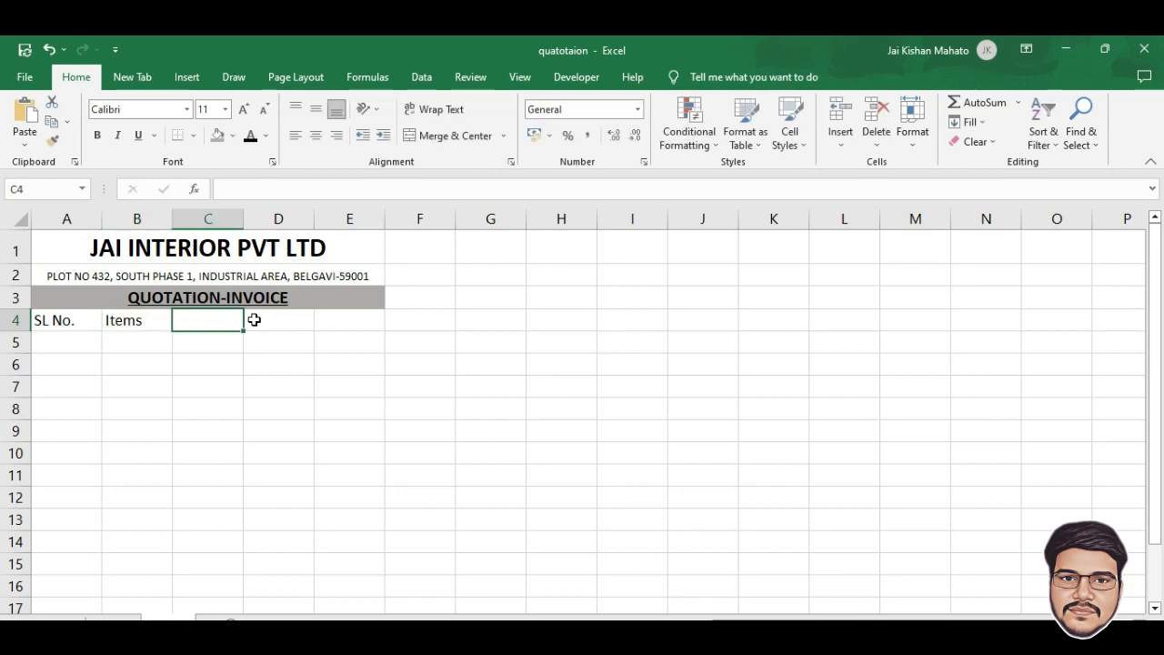
pyautogui.write('Qty')
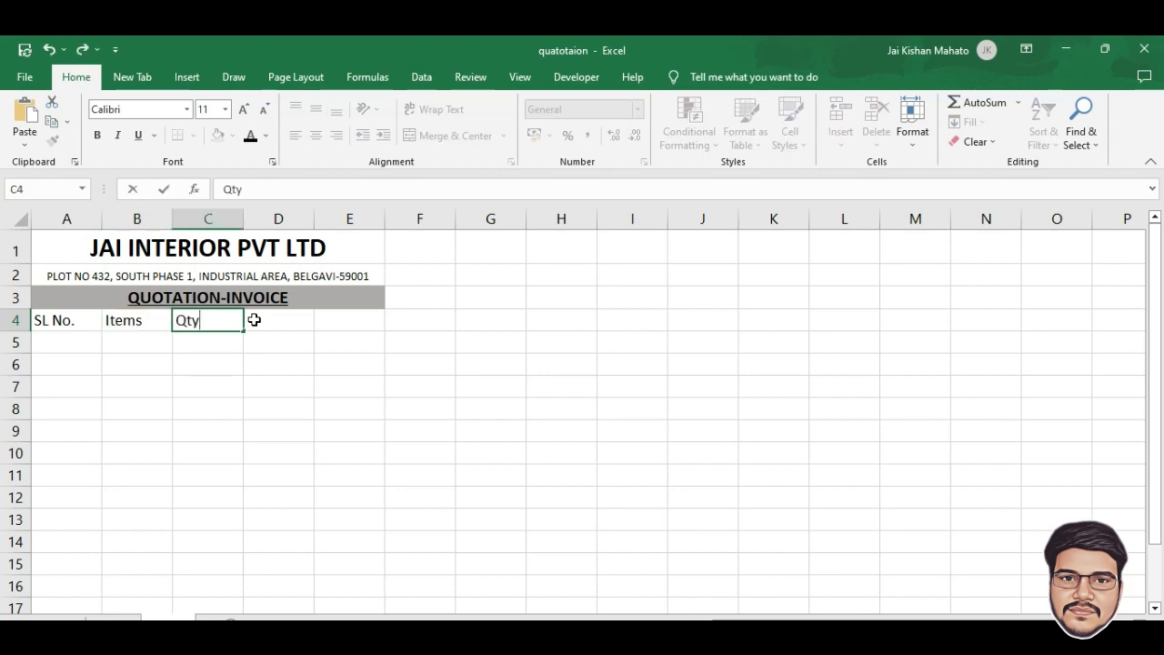
pyautogui.press('Tab')
pyautogui.write('Unit Price')
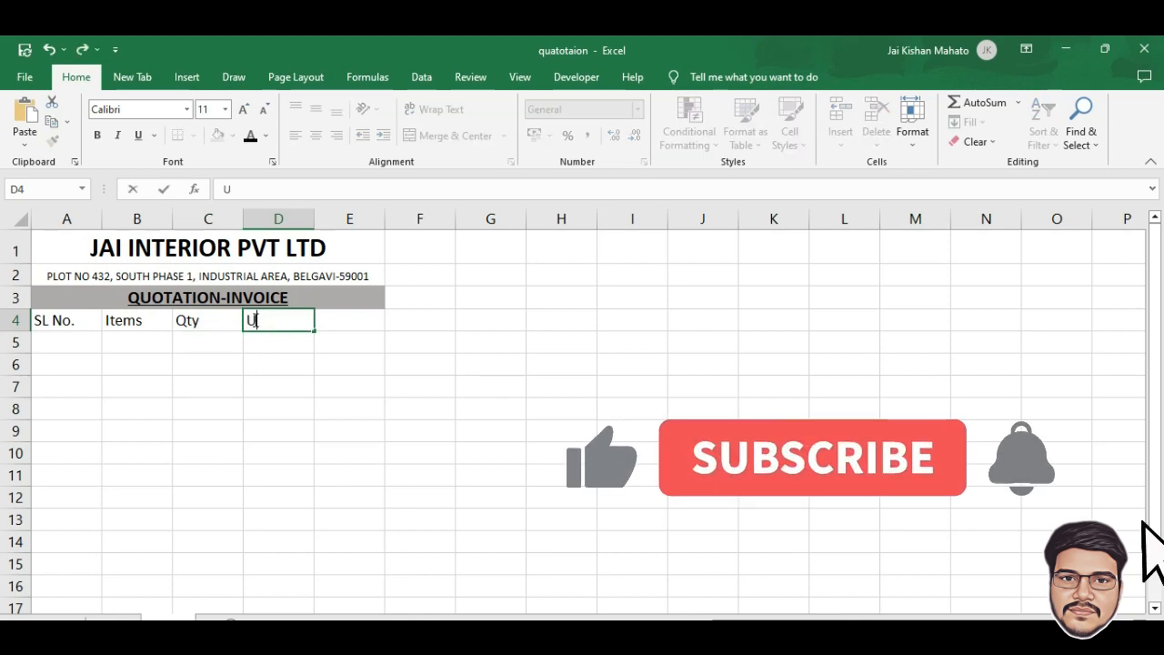
pyautogui.press('Tab')
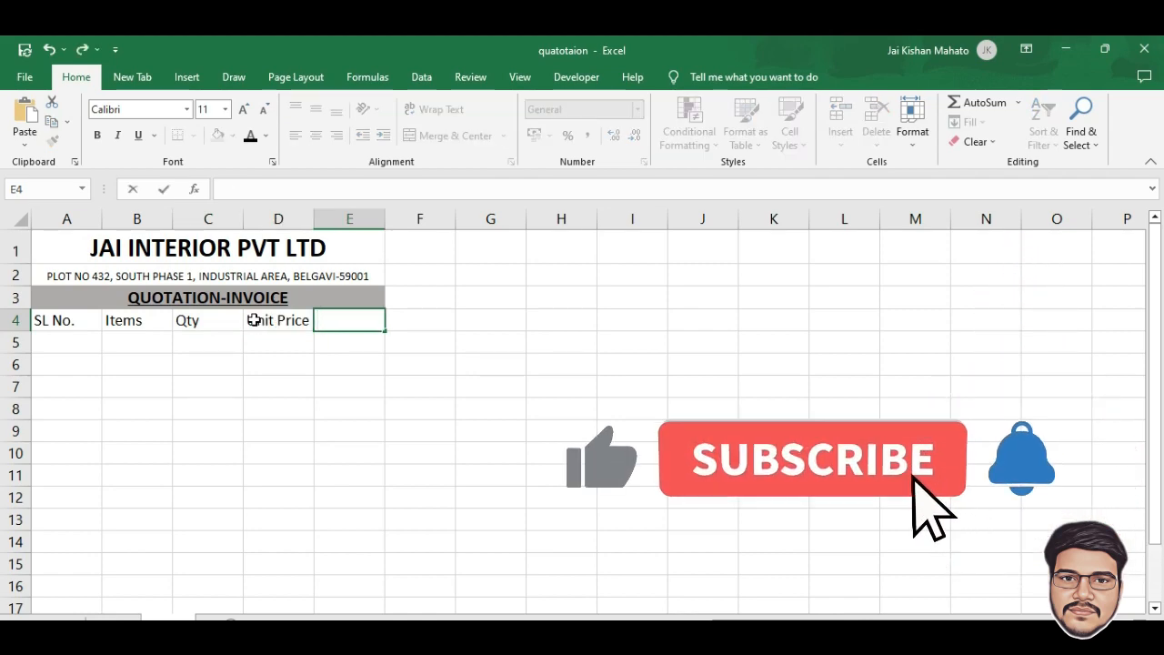
pyautogui.write('GST@18%')
pyautogui.press('Tab')
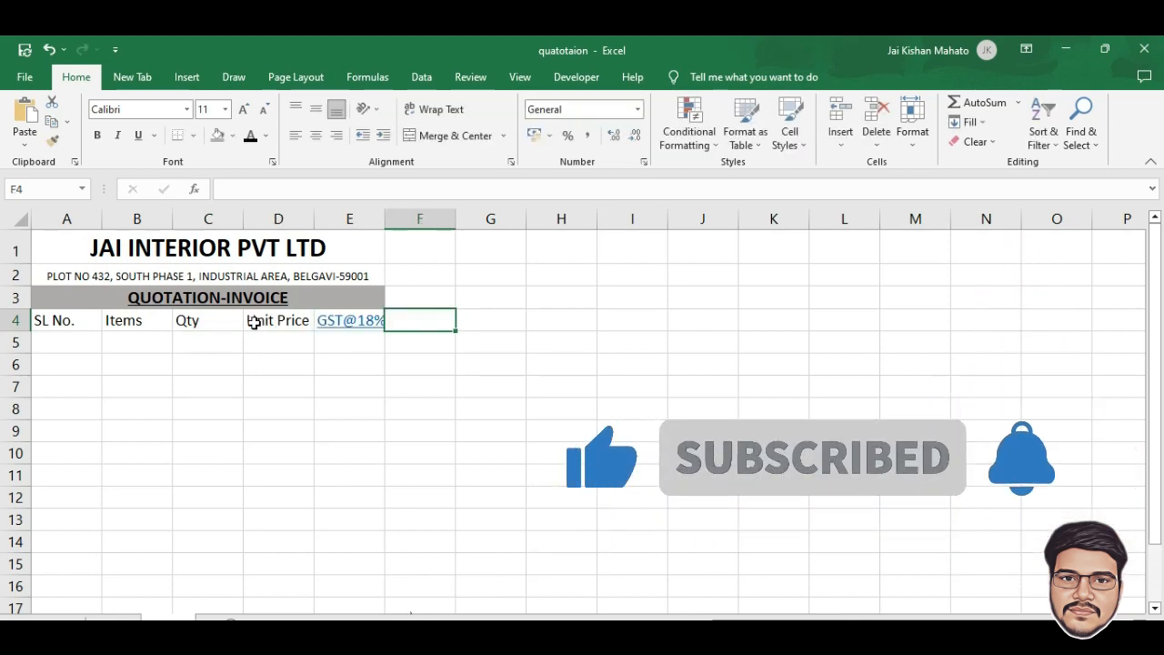
# Remove the hyperlink from the GST@18% heading so it is plain text
pyautogui.click(346, 324)
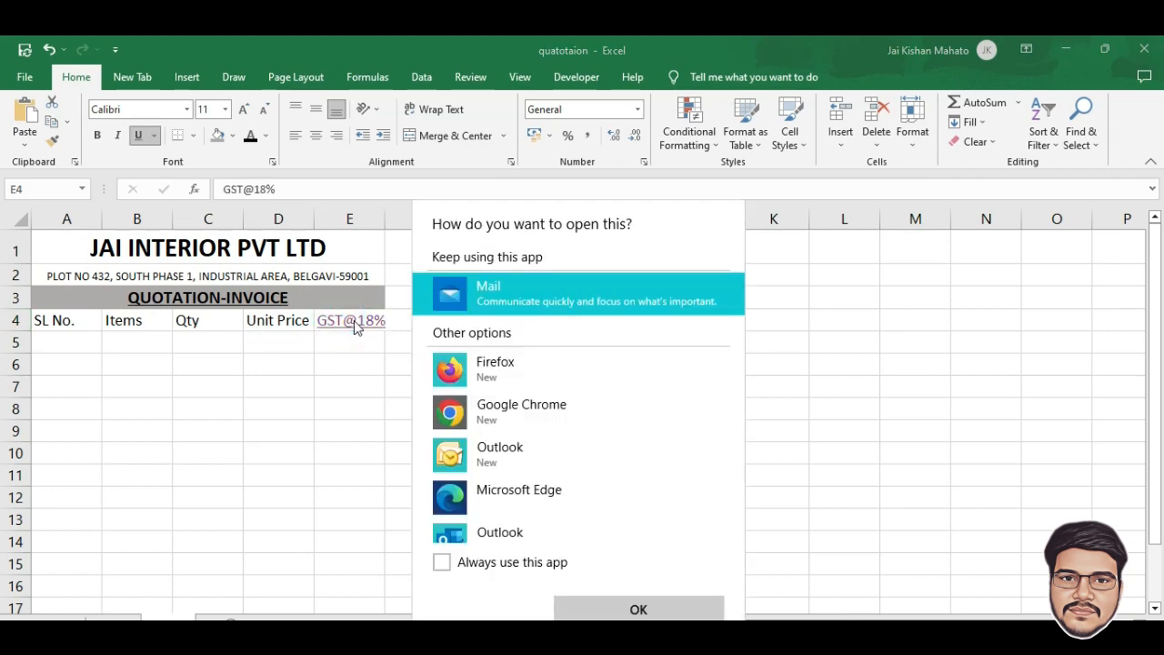
pyautogui.click(823, 467)
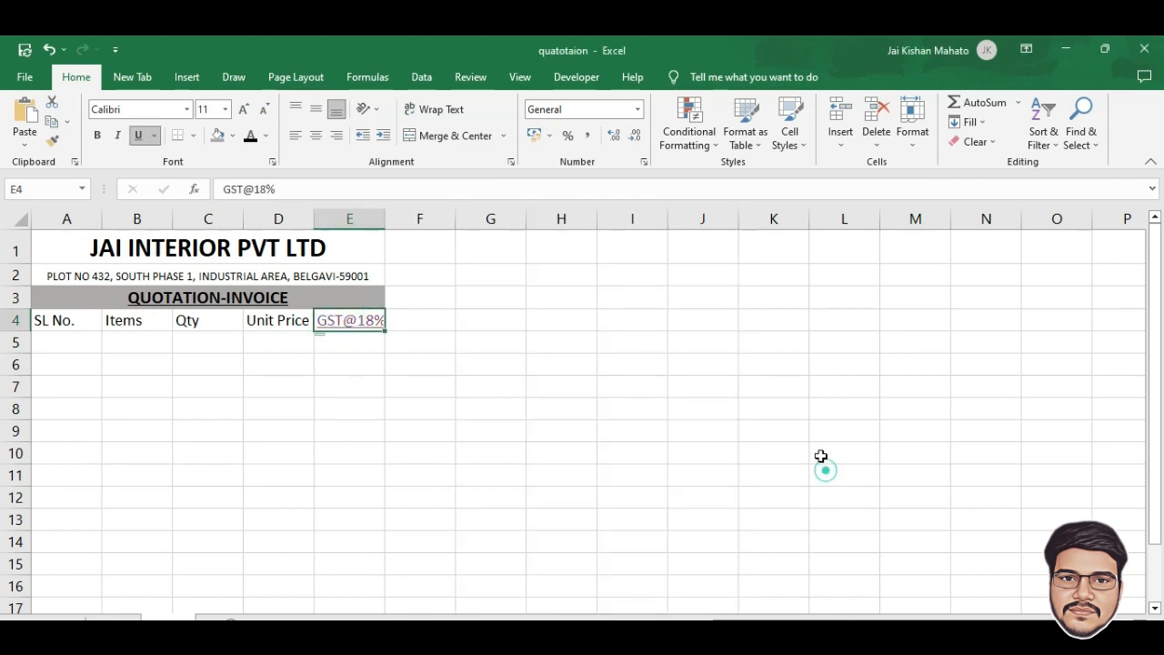
pyautogui.rightClick(357, 328)
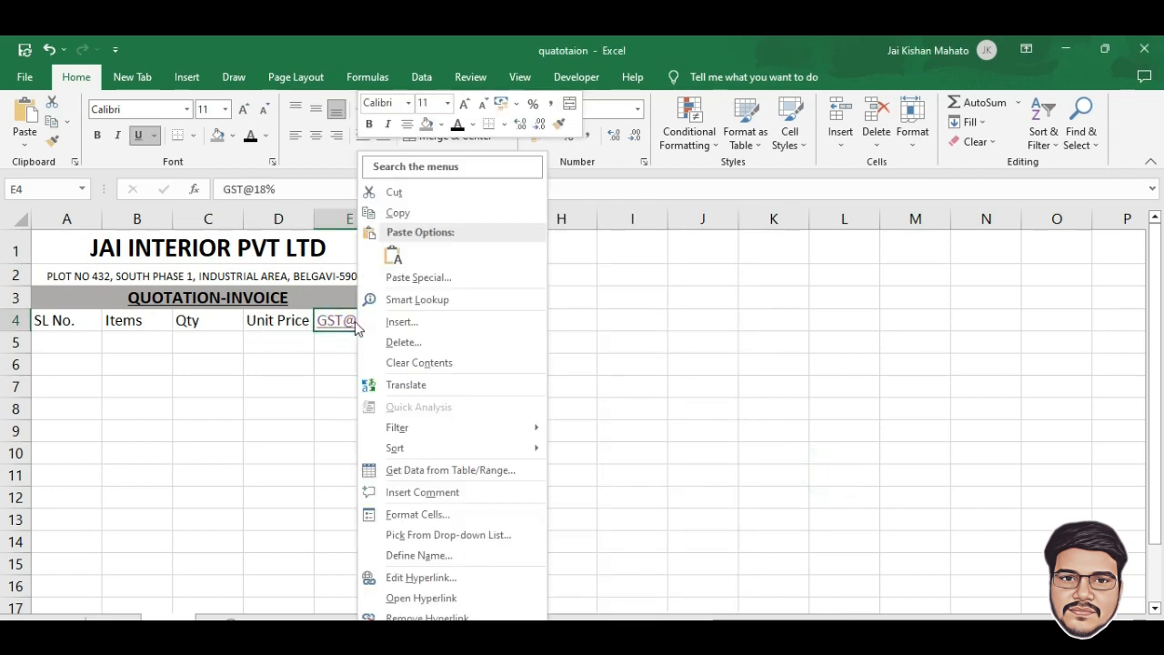
pyautogui.click(407, 616)
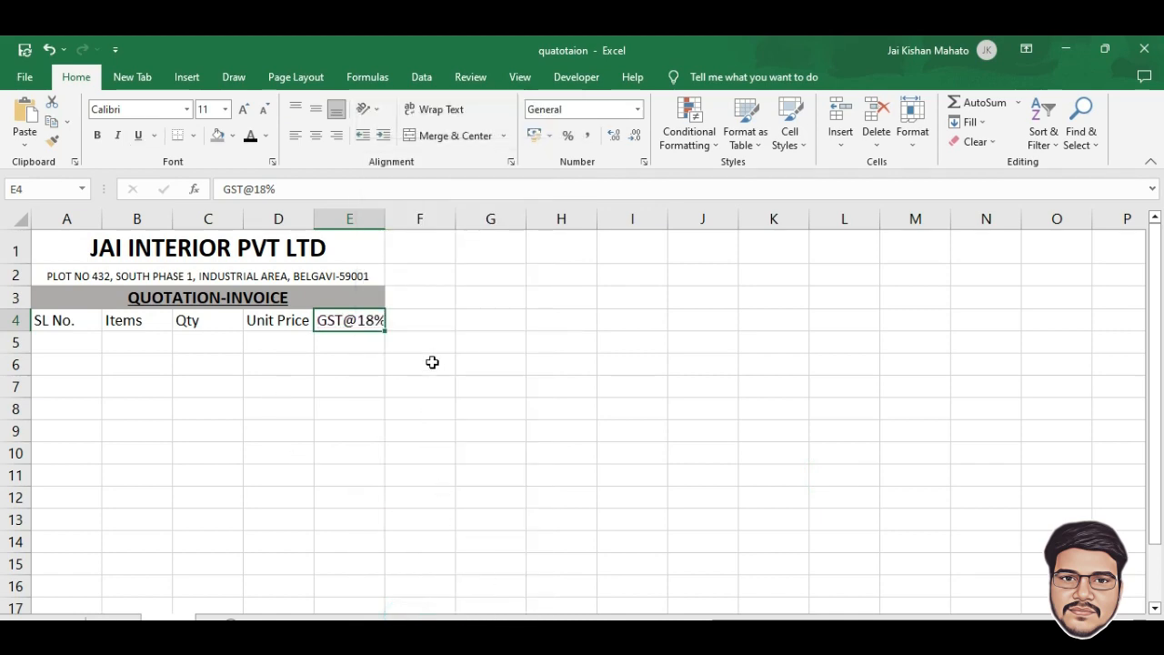
pyautogui.click(430, 325)
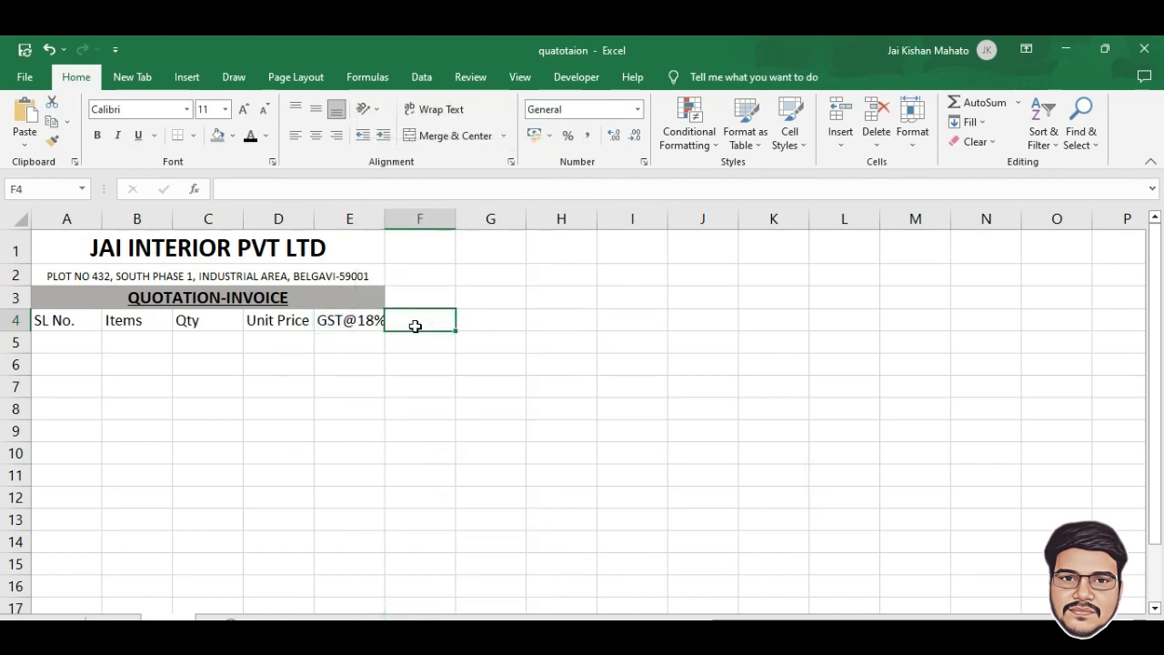
# Enter Amount in F4 and re-merge the name, address and banner rows across A–F
pyautogui.write('Amount')
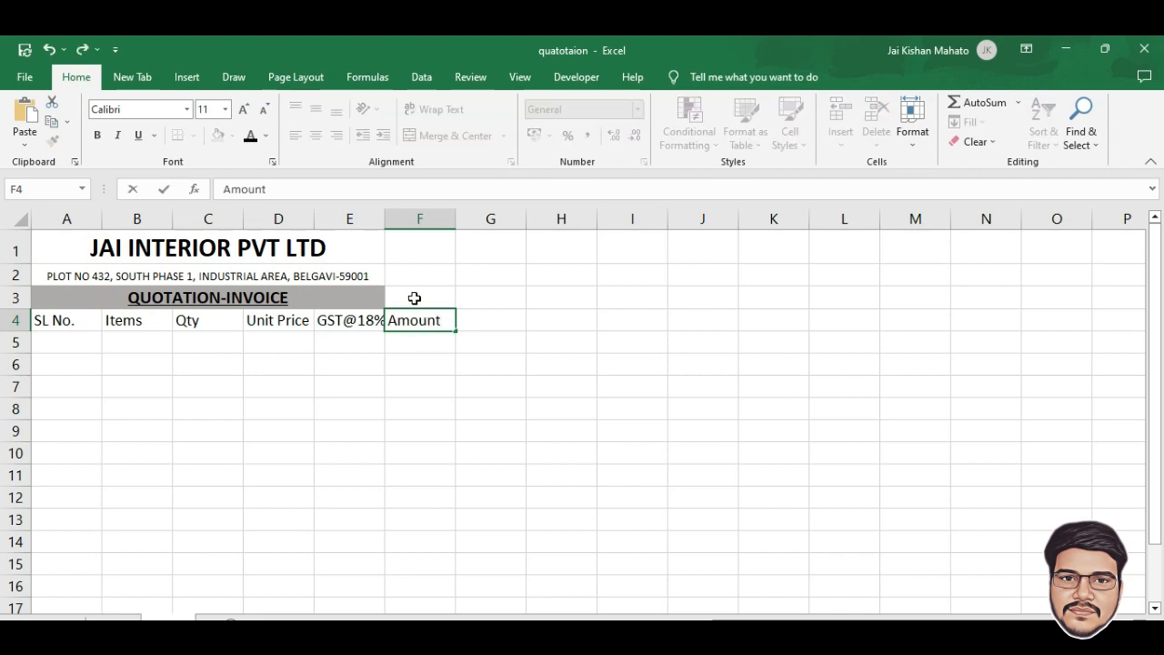
pyautogui.moveTo(377, 243); pyautogui.dragTo(403, 234)
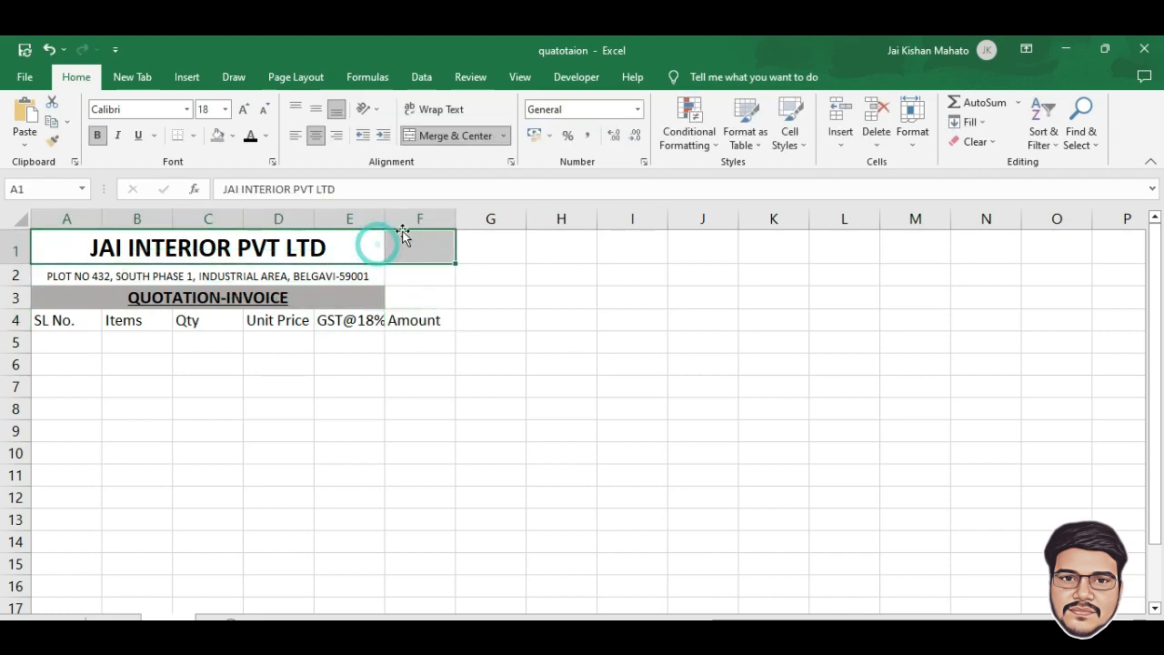
pyautogui.click(416, 135)
pyautogui.moveTo(345, 278); pyautogui.dragTo(444, 268)
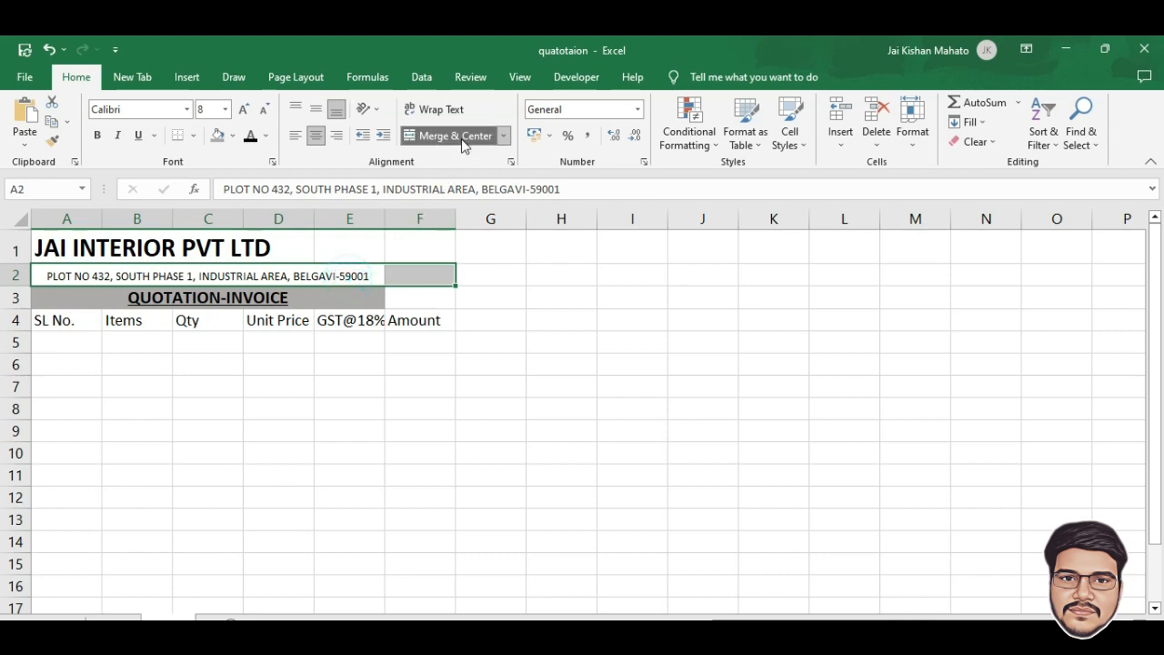
pyautogui.click(424, 135)
pyautogui.moveTo(208, 297); pyautogui.dragTo(390, 294)
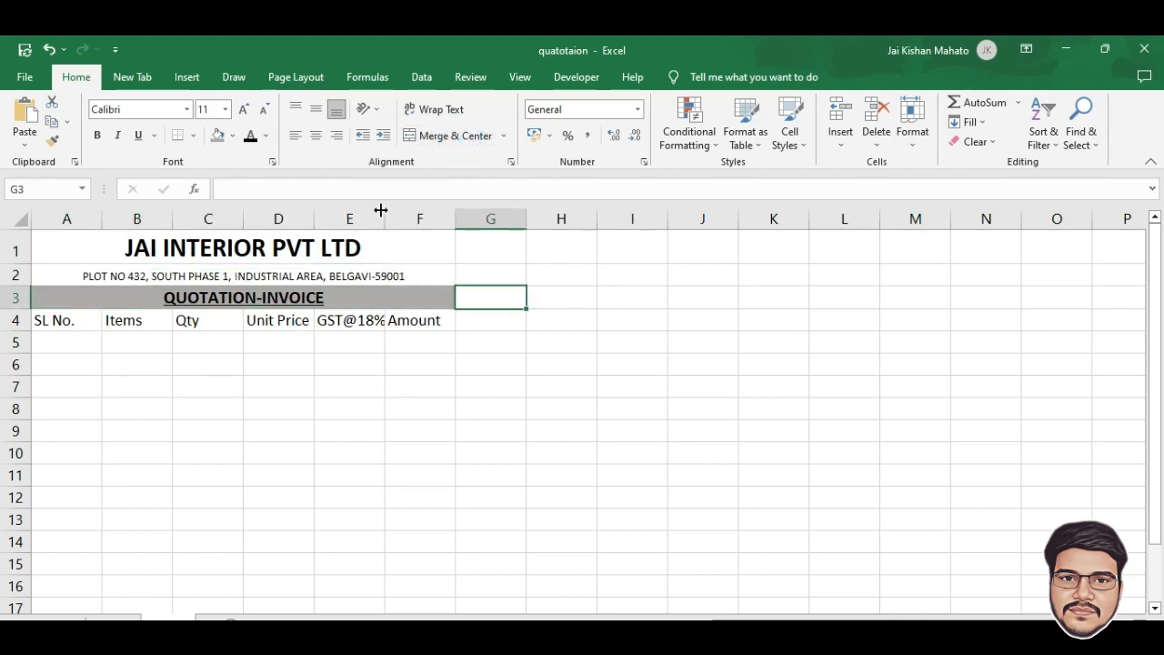
# Widen columns E and B and narrow column A to fit their contents
pyautogui.moveTo(380, 210); pyautogui.dragTo(400, 213)
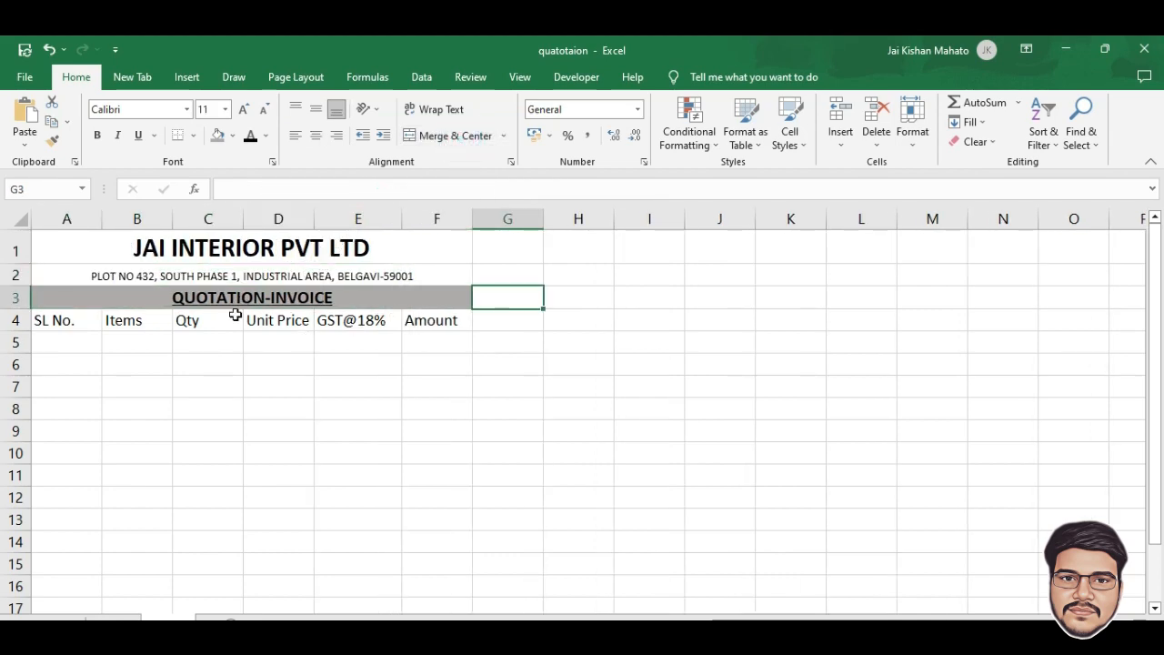
pyautogui.moveTo(171, 219); pyautogui.dragTo(274, 224)
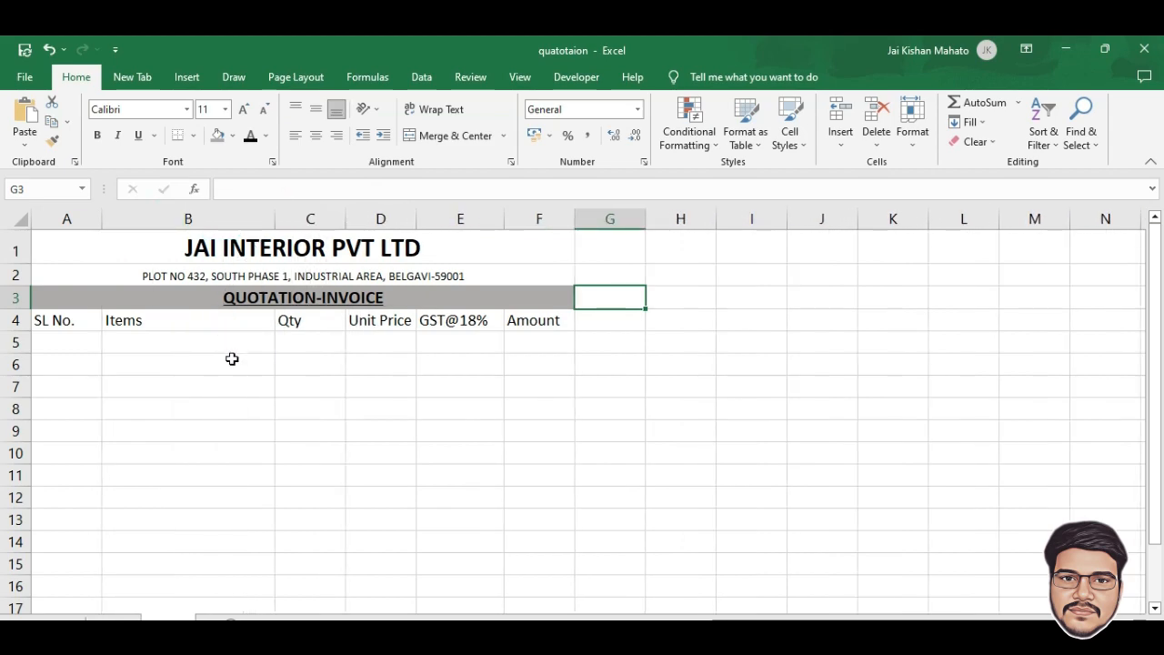
pyautogui.moveTo(103, 219); pyautogui.dragTo(84, 226)
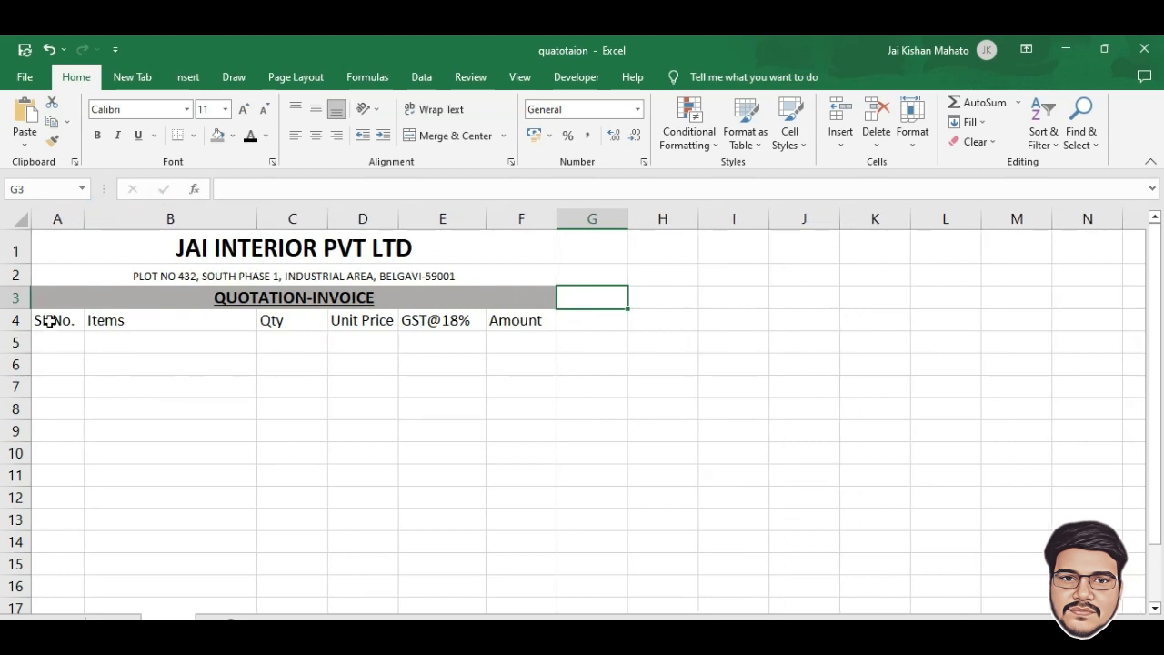
pyautogui.moveTo(50, 320); pyautogui.dragTo(501, 314)
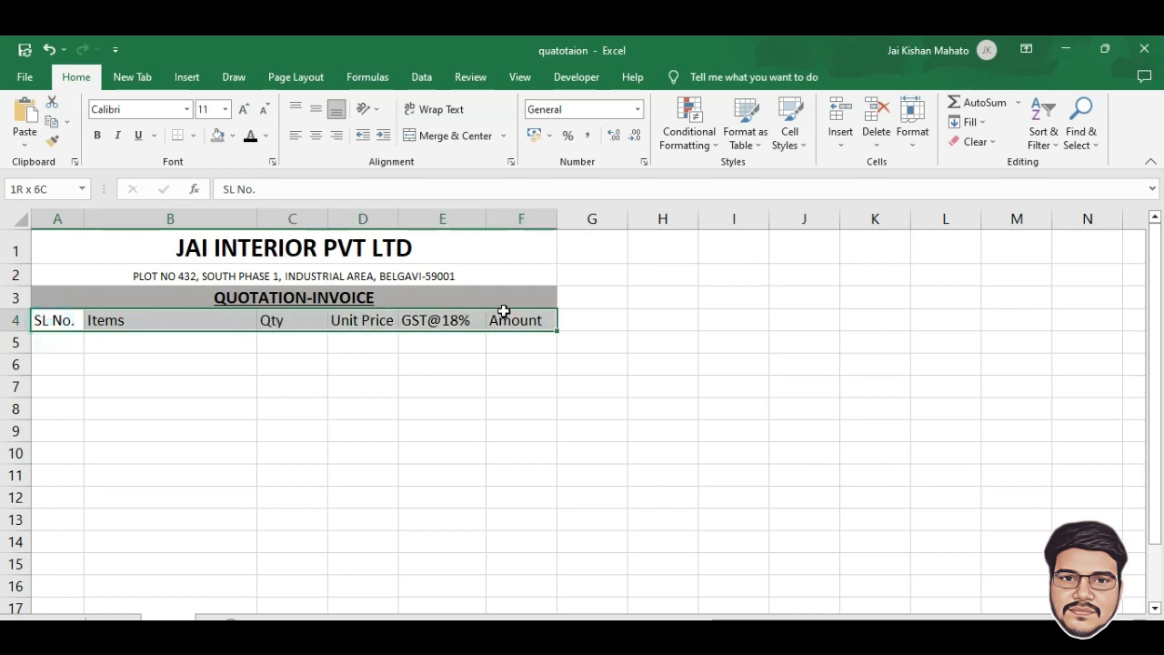
# Make the row 4 headings bold and choose a thick border line style
pyautogui.click(97, 135)
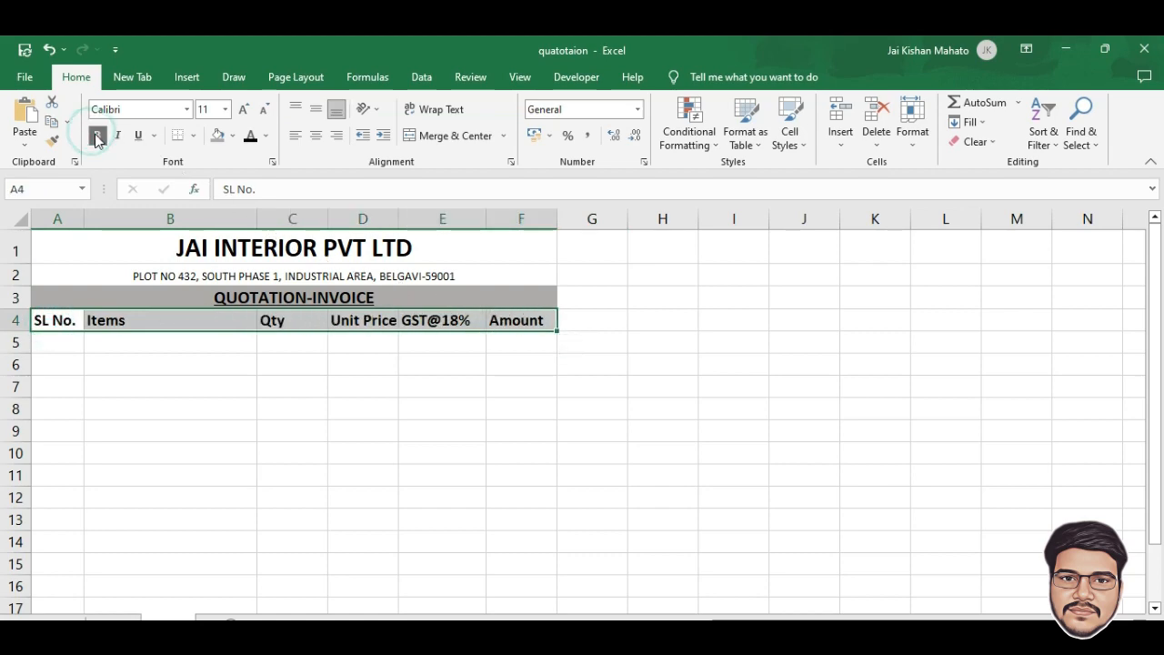
pyautogui.click(362, 343)
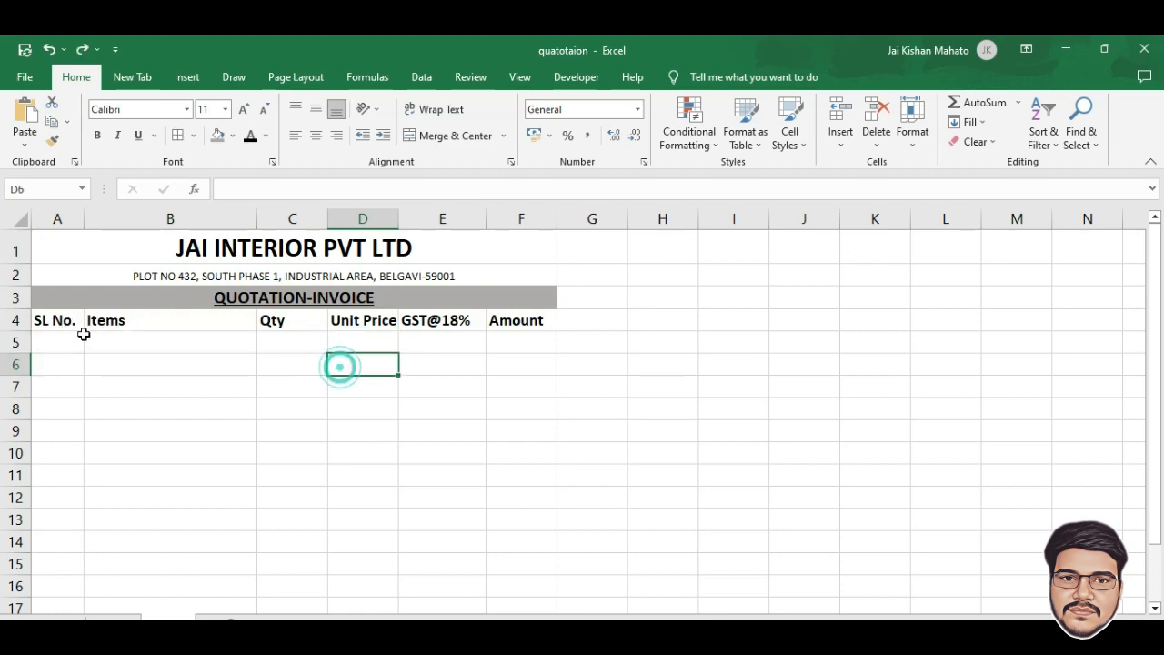
pyautogui.moveTo(52, 319); pyautogui.dragTo(512, 321)
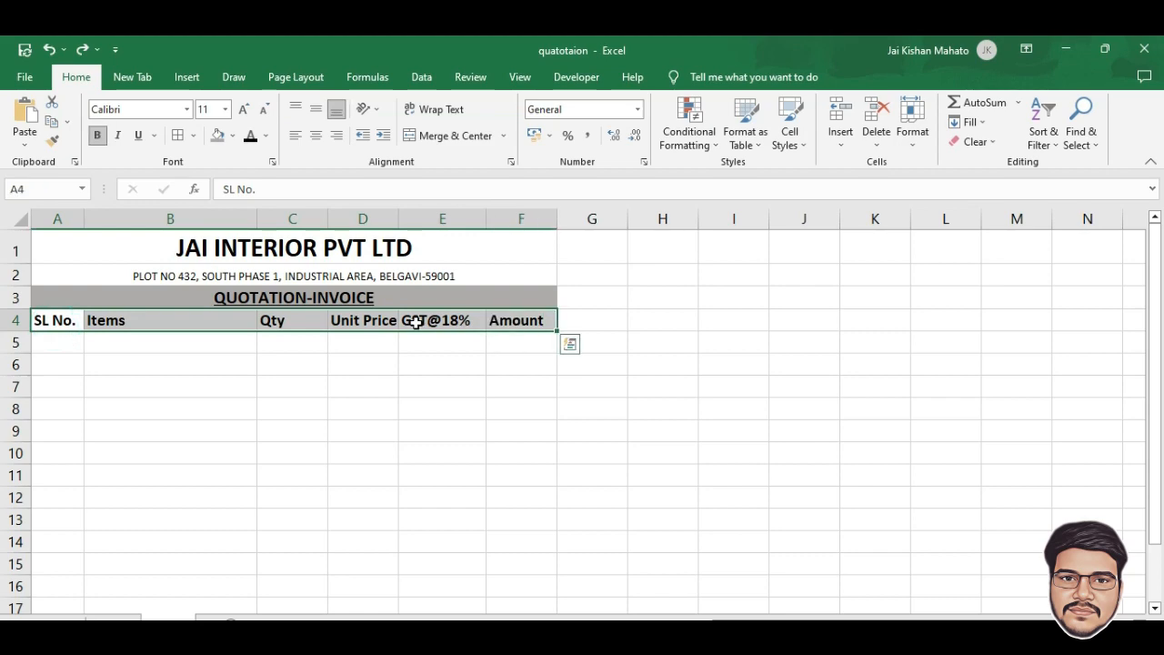
pyautogui.click(191, 136)
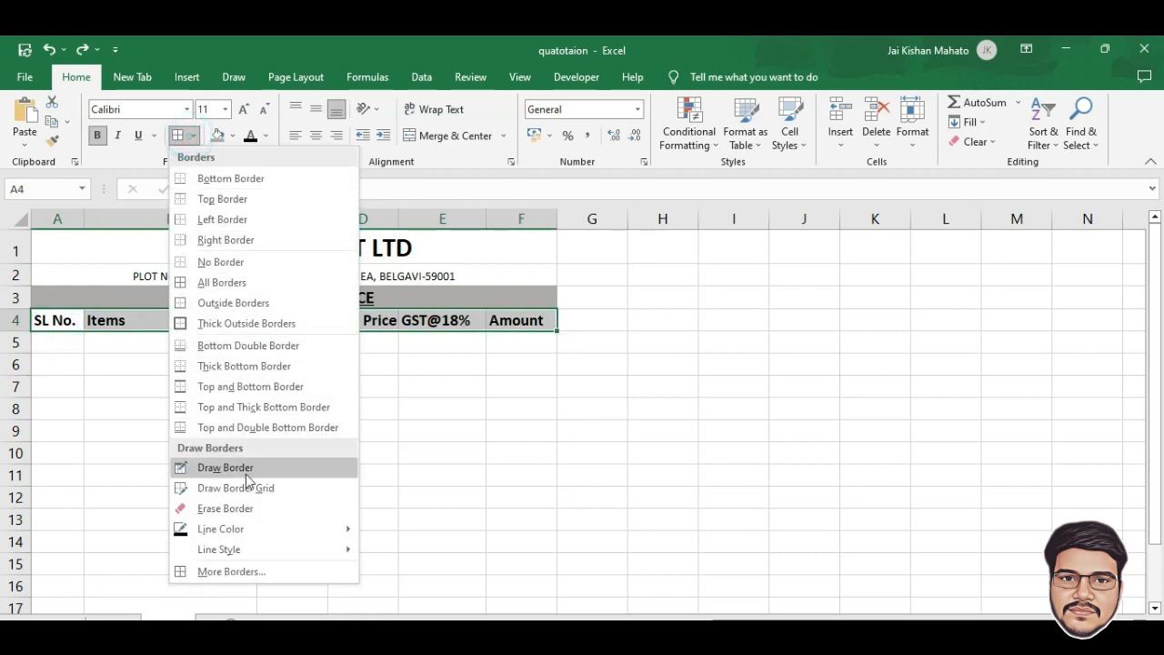
pyautogui.moveTo(221, 554)
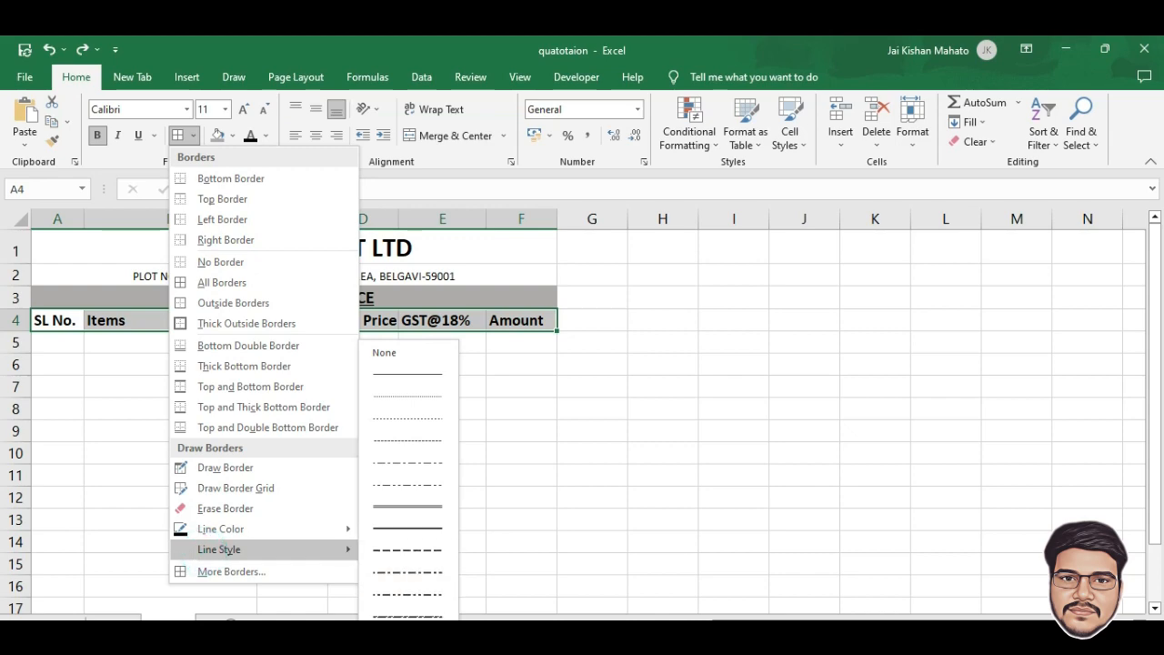
pyautogui.click(429, 593)
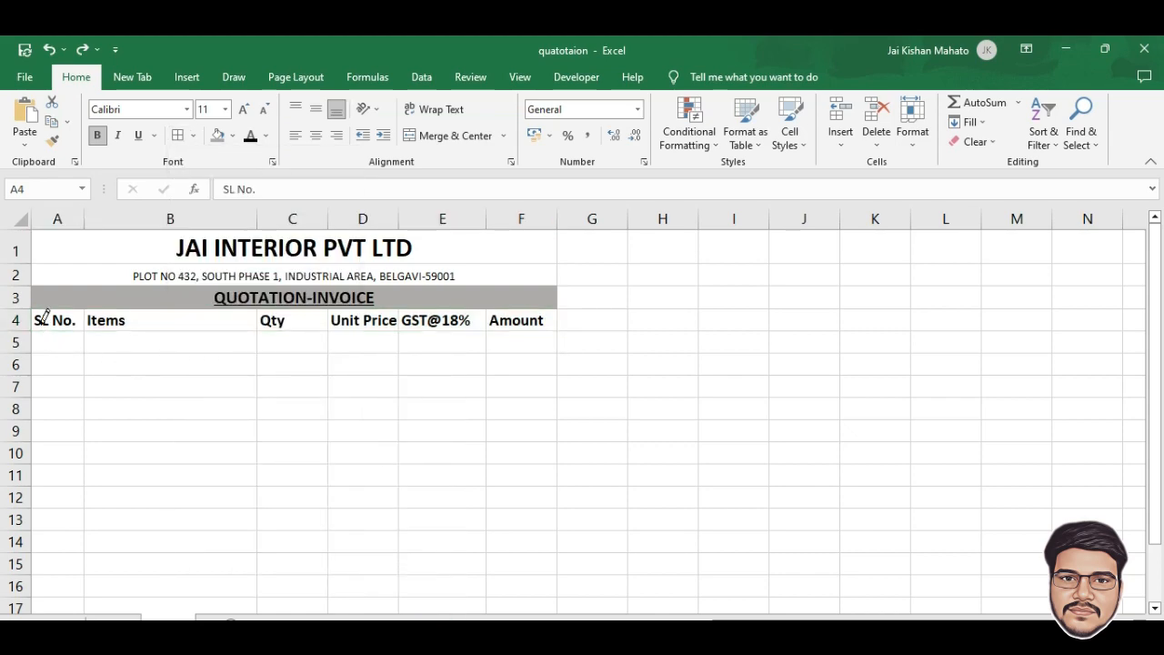
# Draw the thick bottom border under every heading from SL No. to Amount
pyautogui.moveTo(42, 325); pyautogui.dragTo(131, 327)
pyautogui.moveTo(304, 321); pyautogui.dragTo(328, 326)
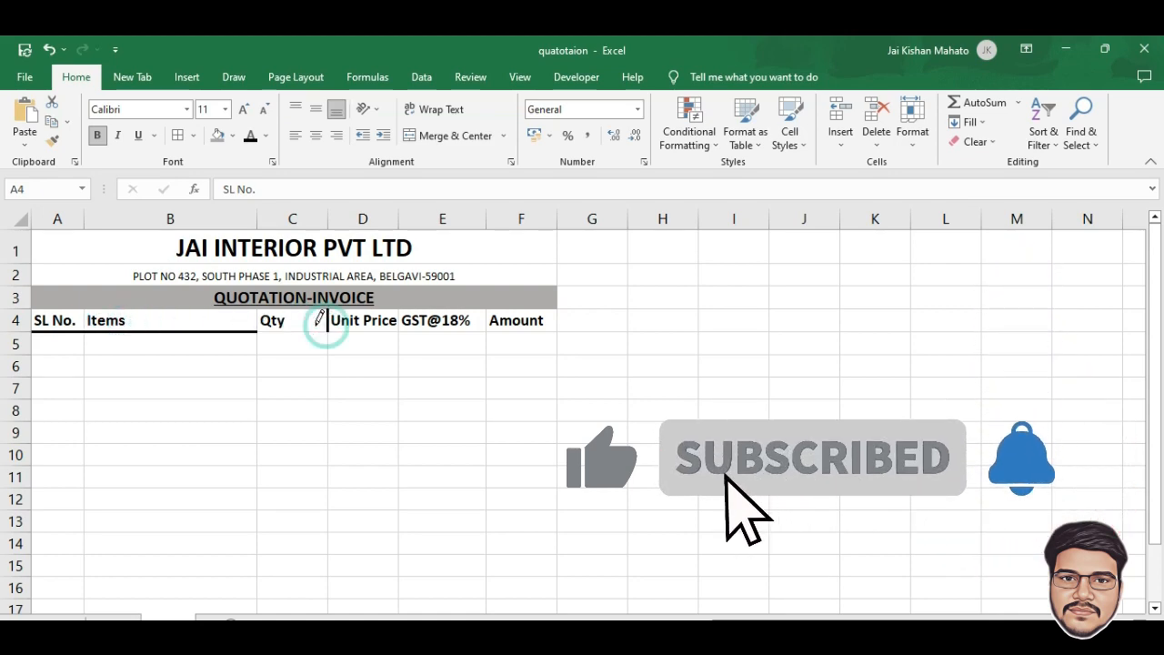
pyautogui.click(296, 330)
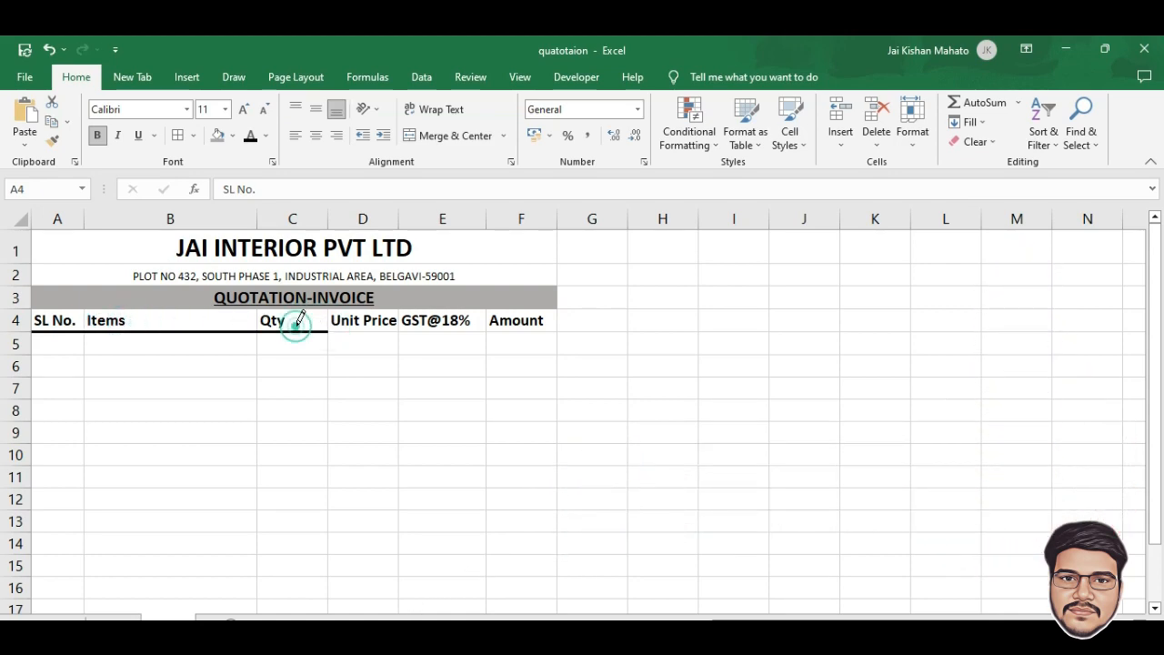
pyautogui.click(363, 330)
pyautogui.click(408, 332)
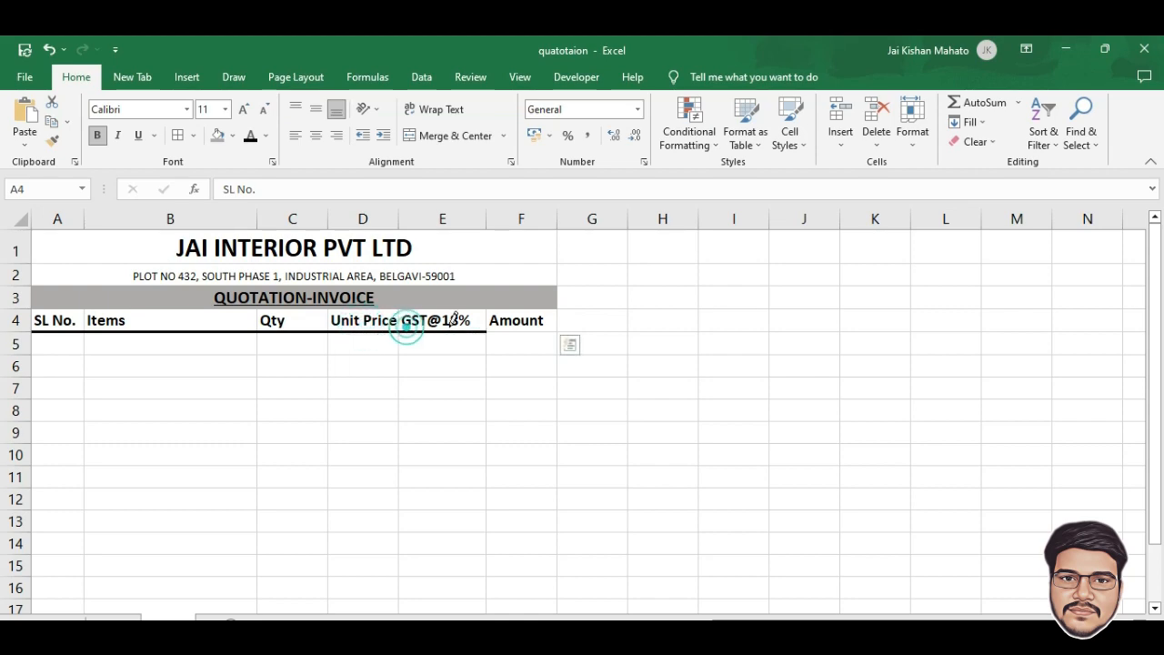
pyautogui.click(500, 330)
# Number the SL No. column 1 to 5 in A5:A9 with a fill series
pyautogui.press('Escape')
pyautogui.click(148, 370)
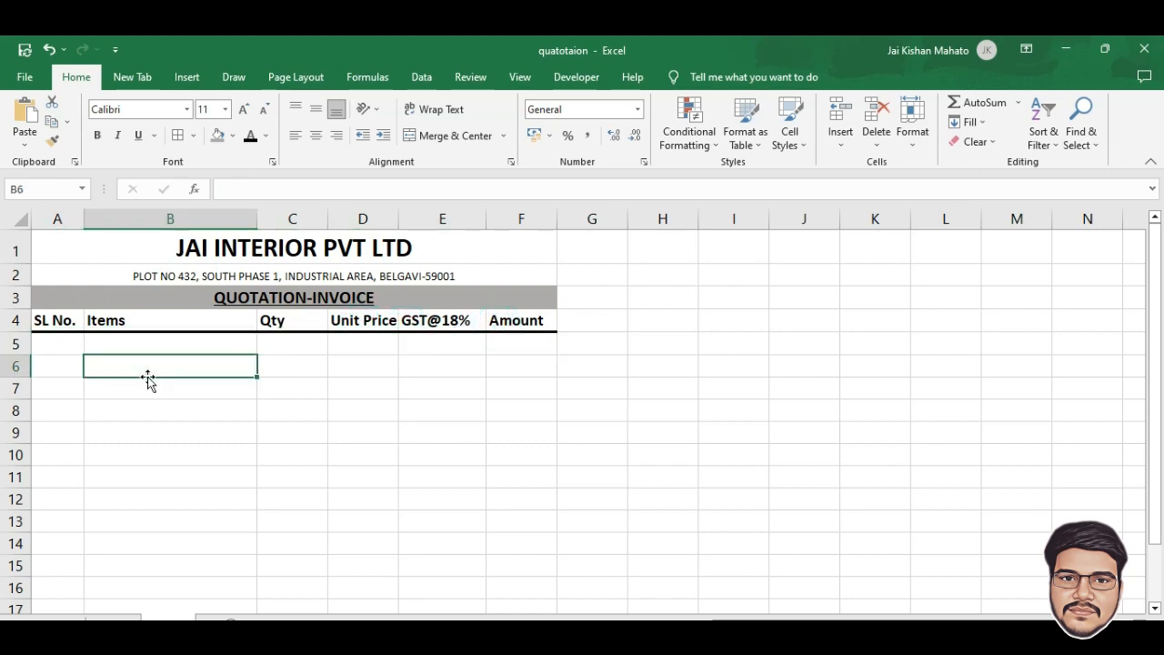
pyautogui.click(65, 348)
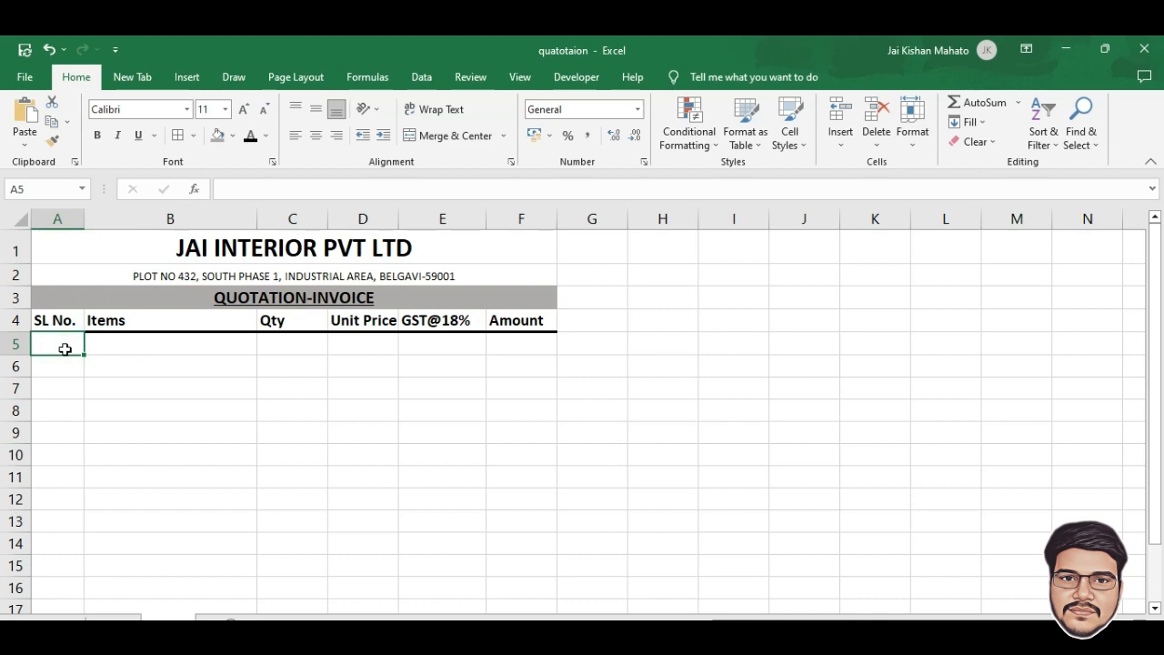
pyautogui.moveTo(70, 346); pyautogui.dragTo(86, 443)
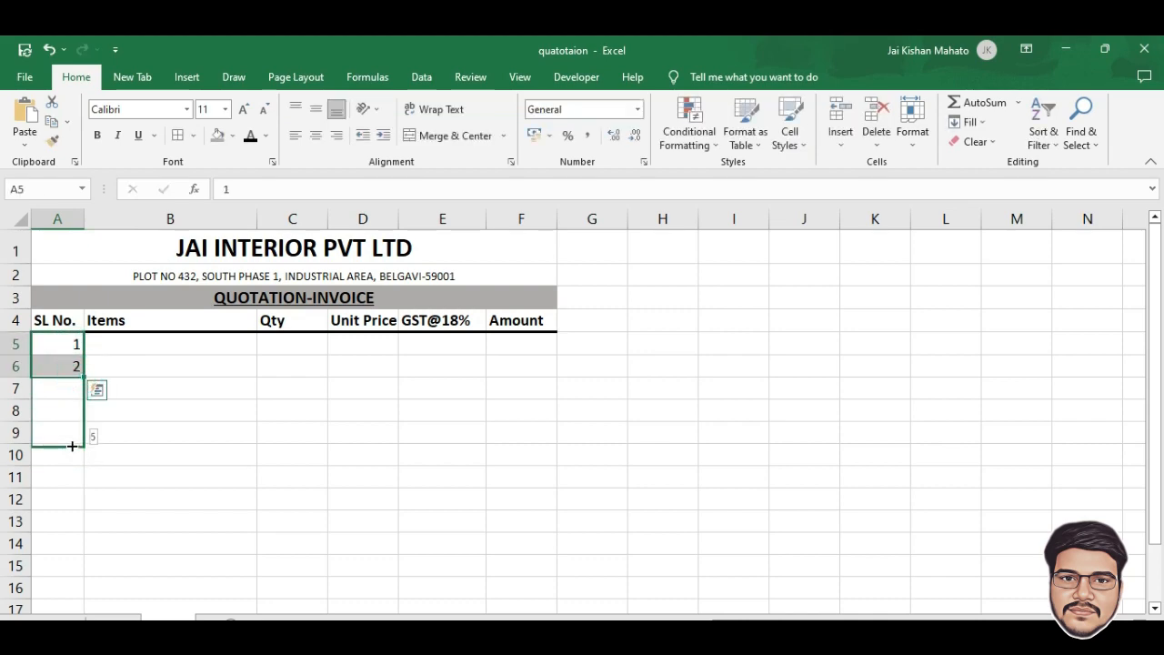
pyautogui.click(188, 381)
# Enter Office Chair with quantity 6 and unit price 9000 in row 5
pyautogui.click(117, 346)
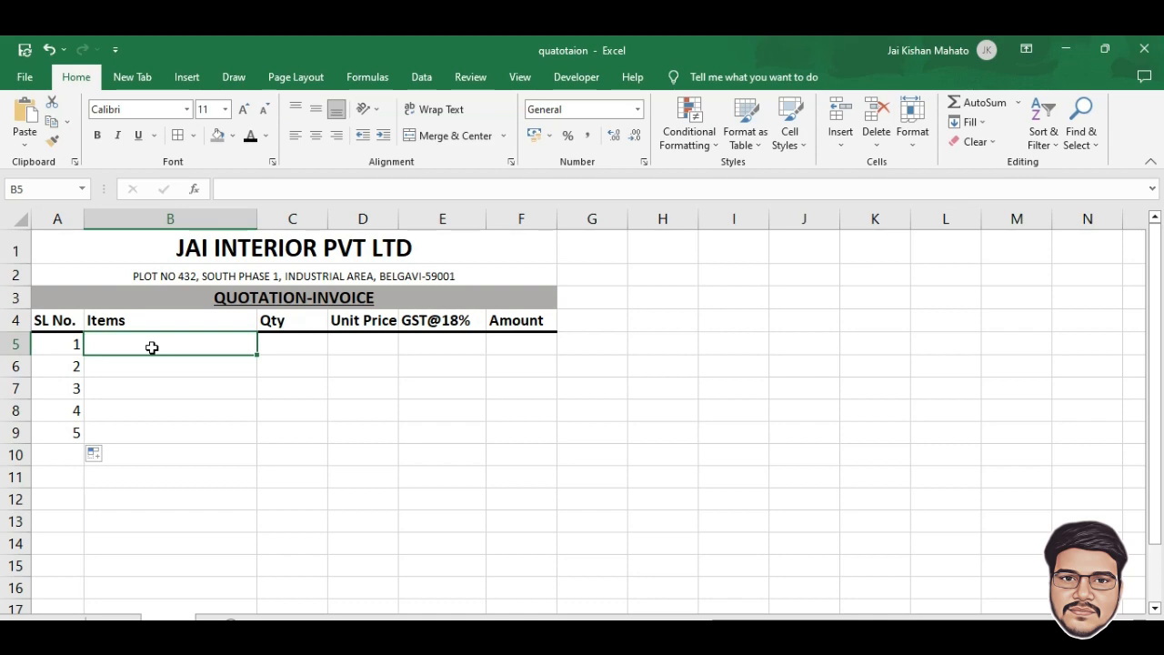
pyautogui.write('Office Chair')
pyautogui.press('Tab')
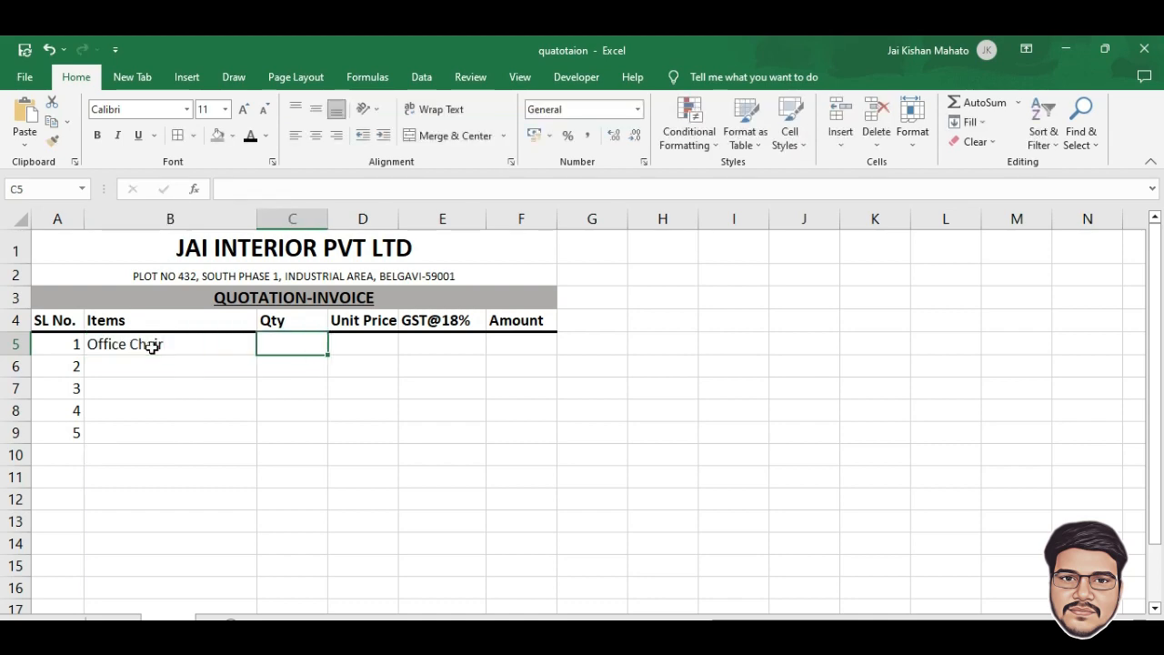
pyautogui.write('6')
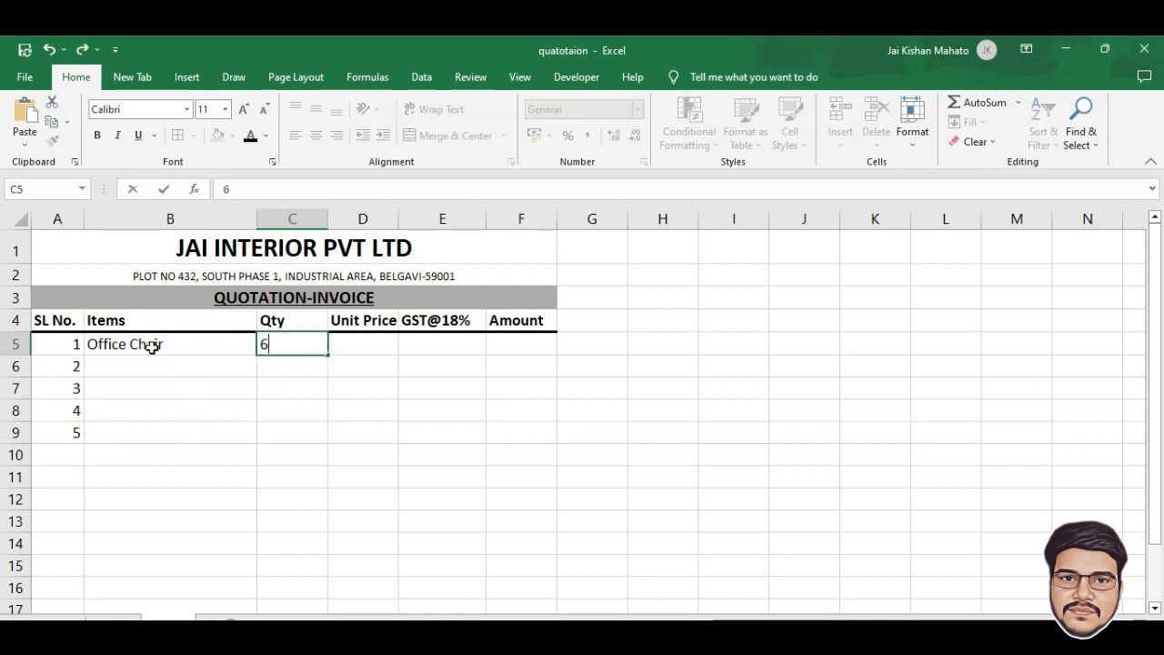
pyautogui.press('Tab')
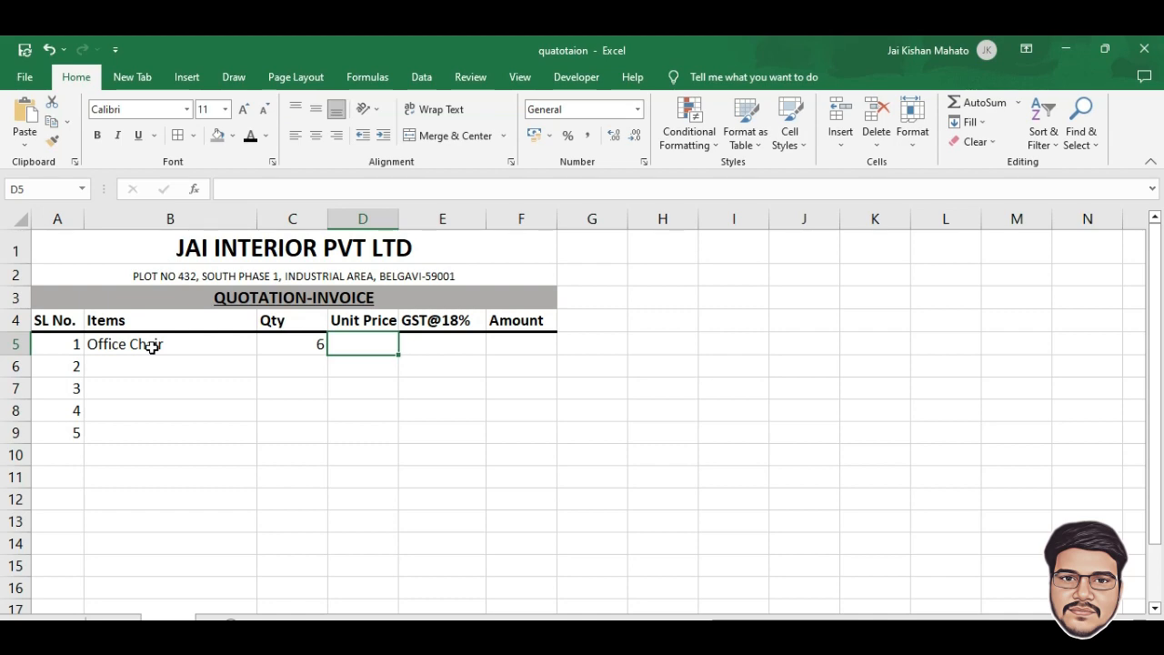
pyautogui.write('9000')
pyautogui.press('Tab')
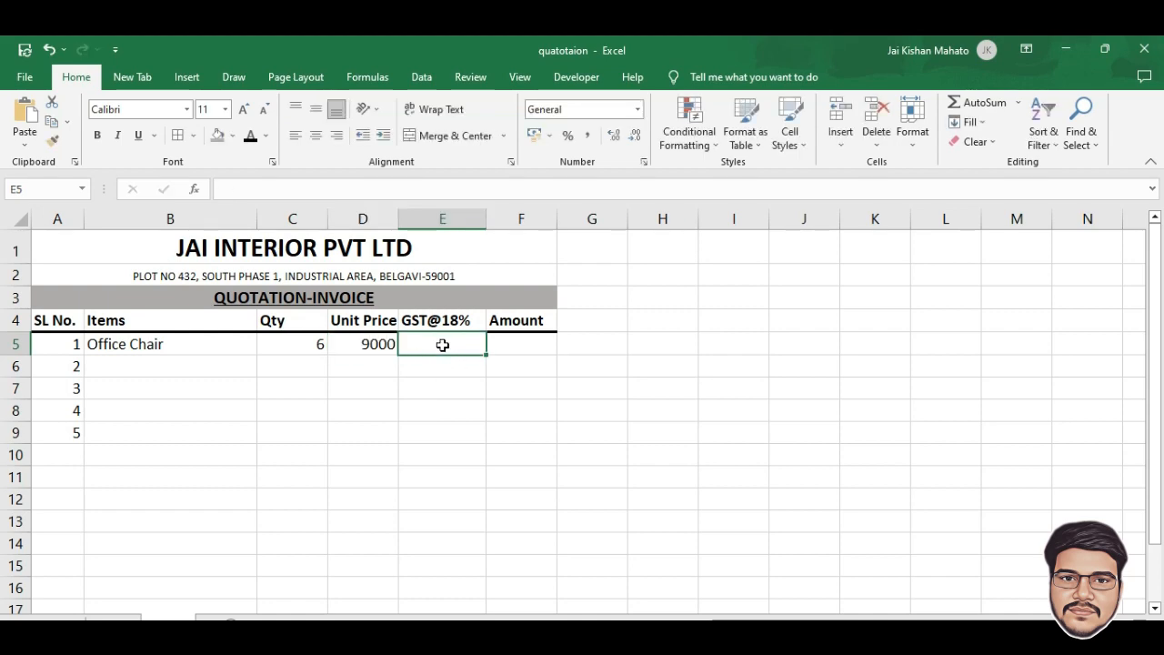
# Enter =(C5*D5)/100*18 in E5, giving a GST of 9720
pyautogui.click(260, 192)
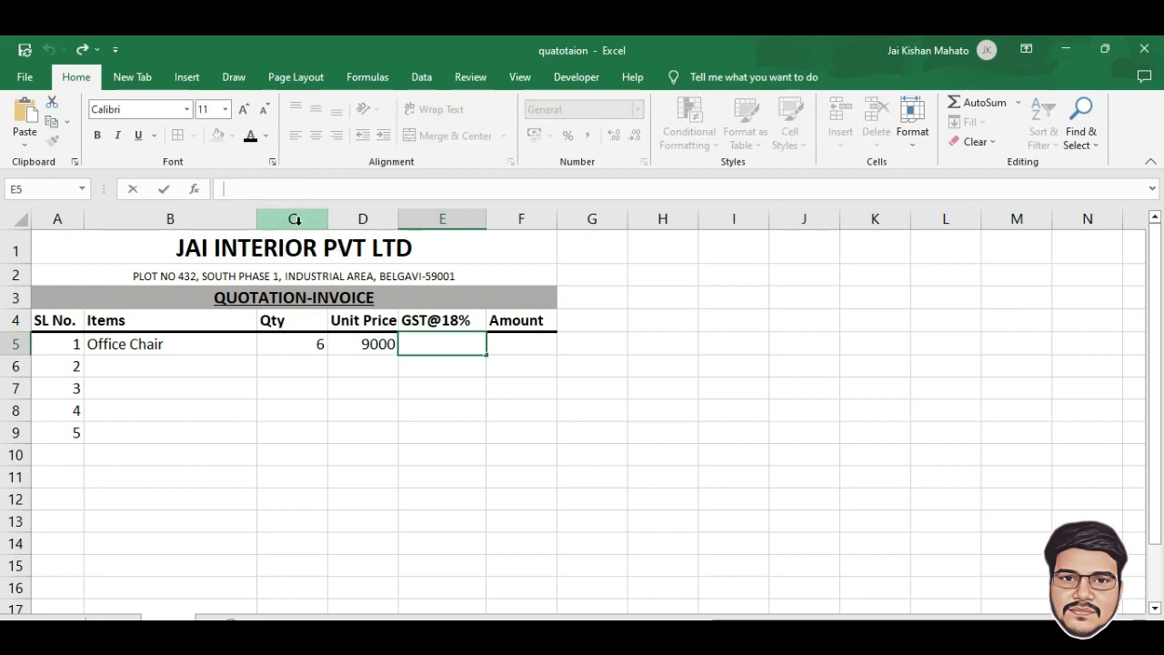
pyautogui.write('=(')
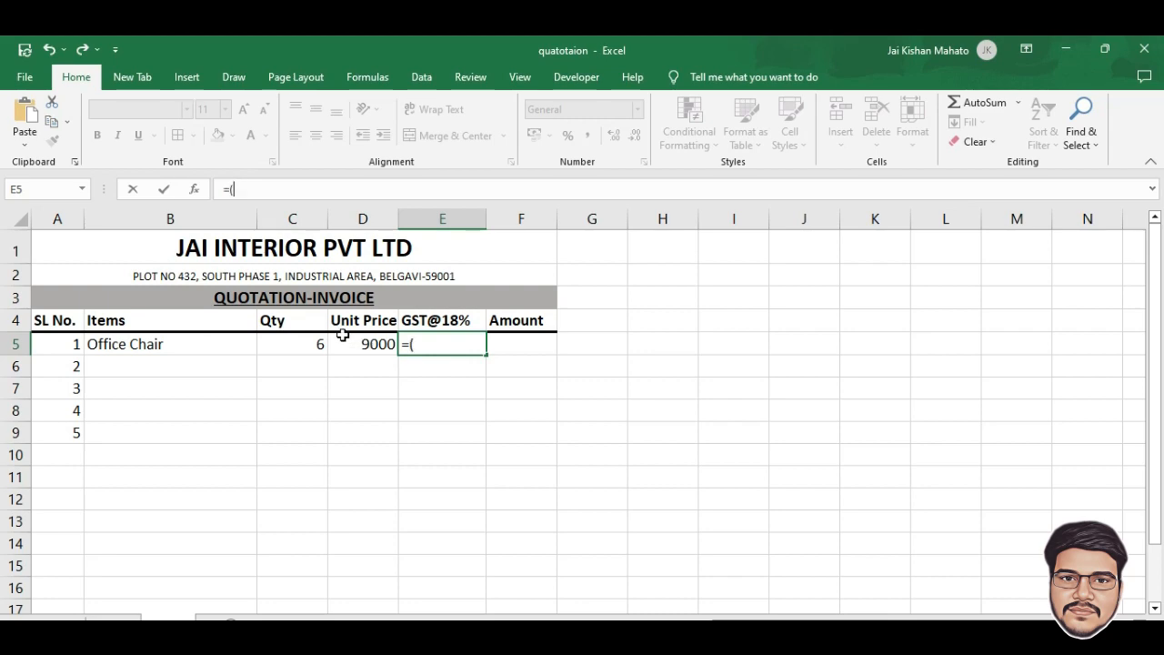
pyautogui.click(313, 343)
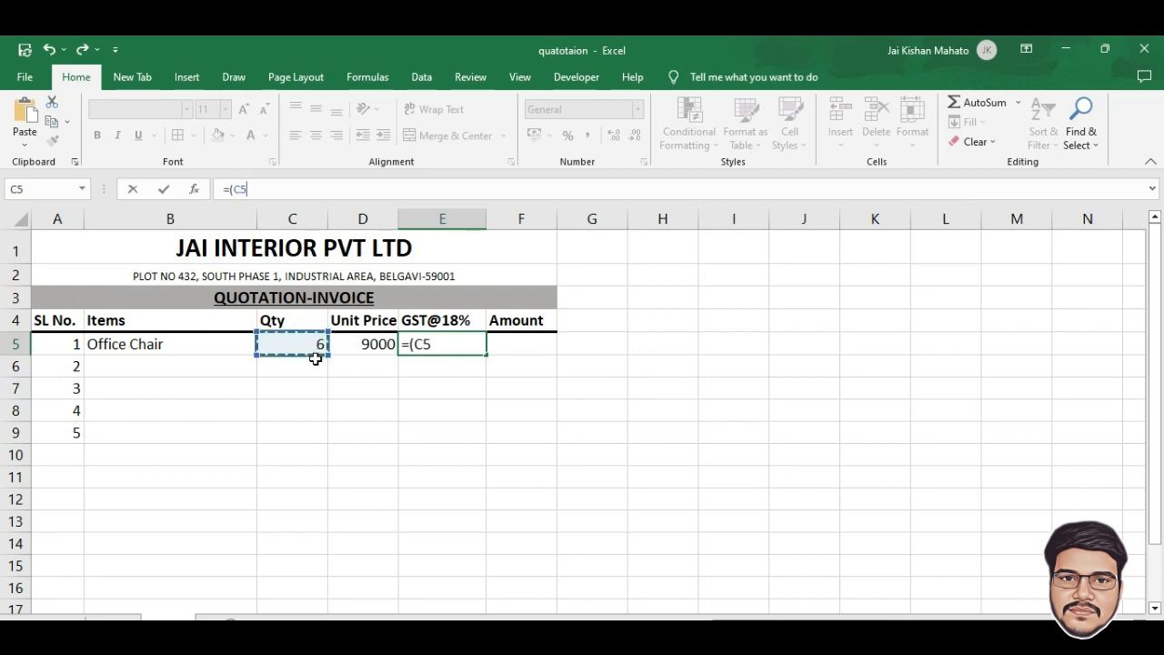
pyautogui.write('*')
pyautogui.click(369, 346)
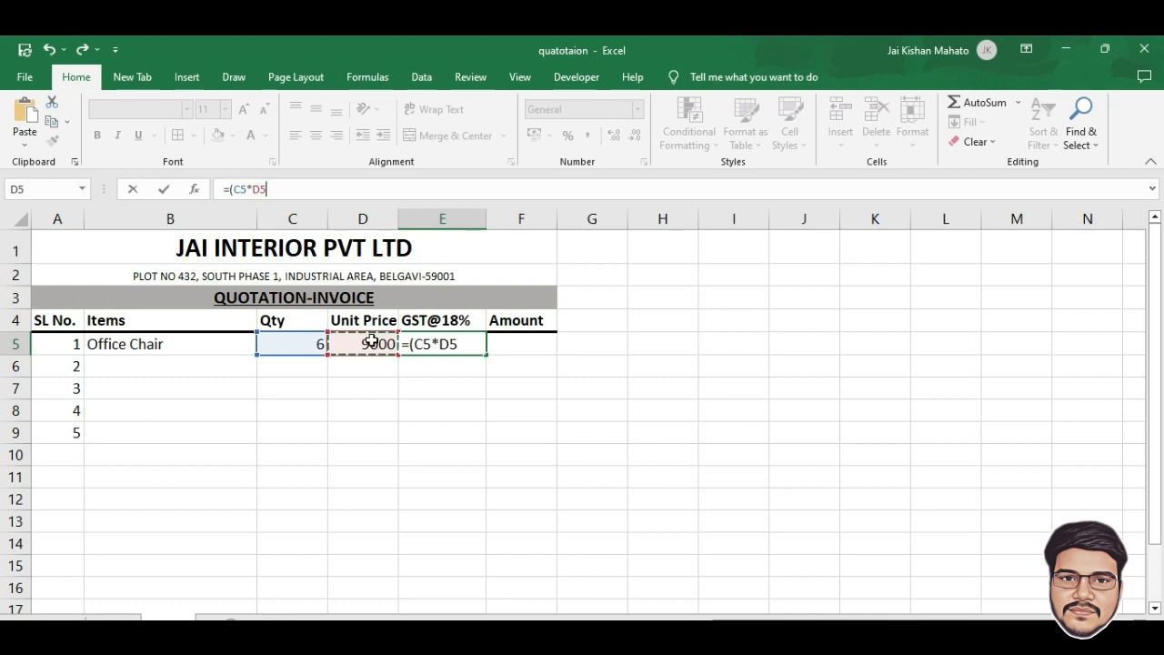
pyautogui.write(')/10')
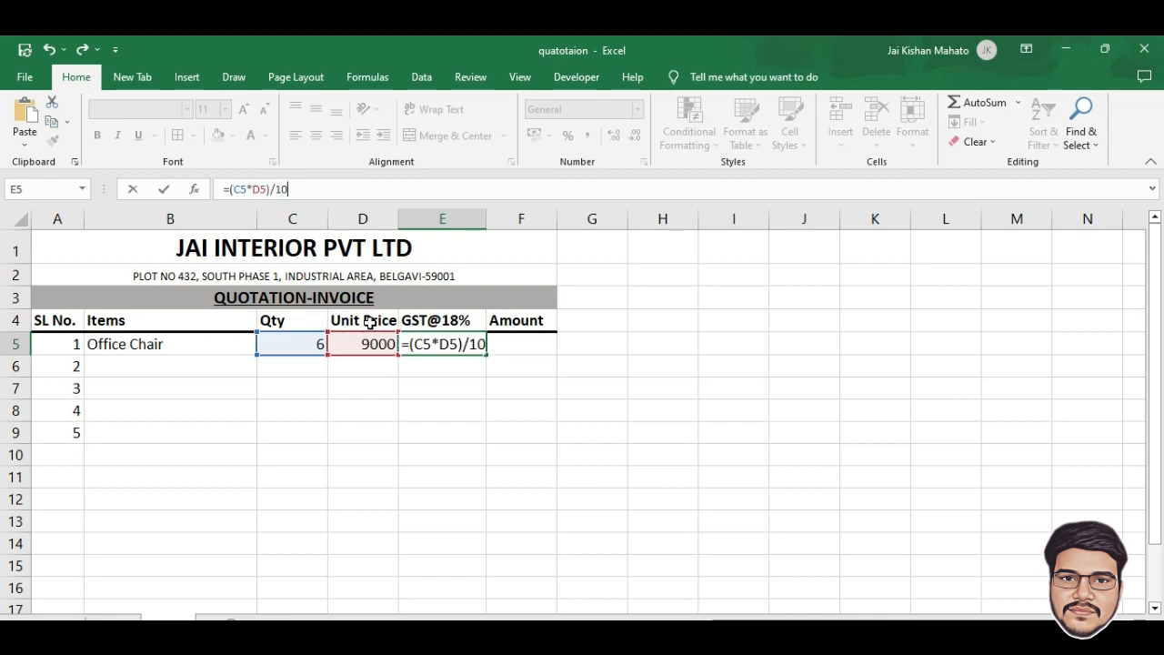
pyautogui.write('0*18')
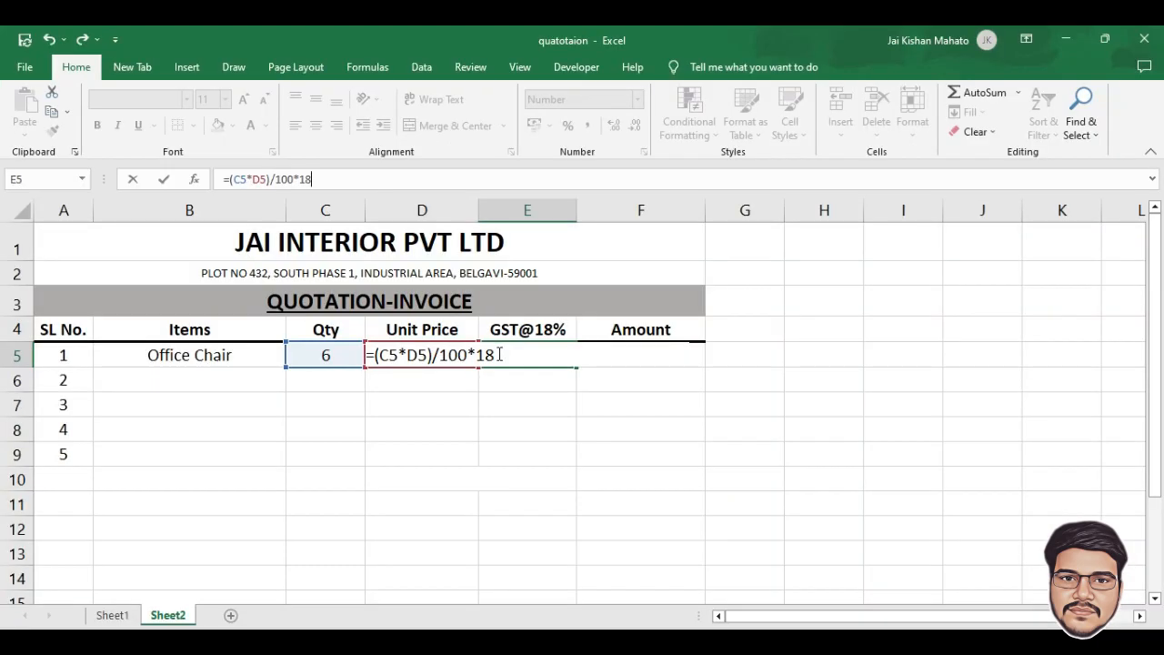
pyautogui.press('Return')
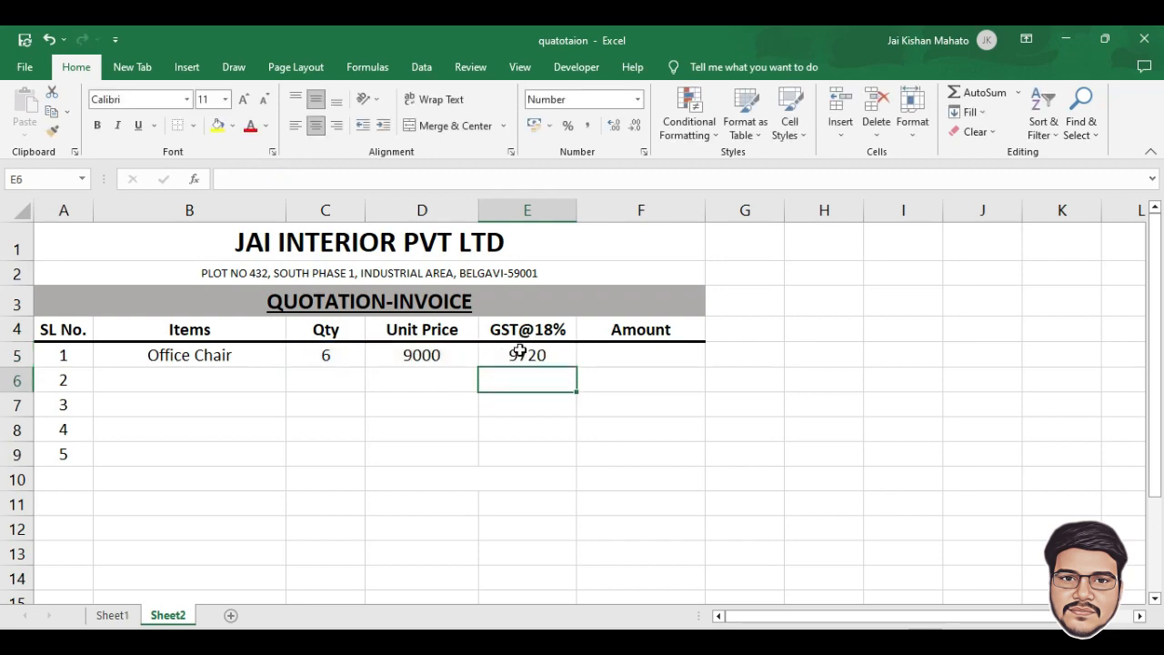
# Enter =(C5*D5)+E5 in F5, giving an Amount of 63720
pyautogui.click(597, 355)
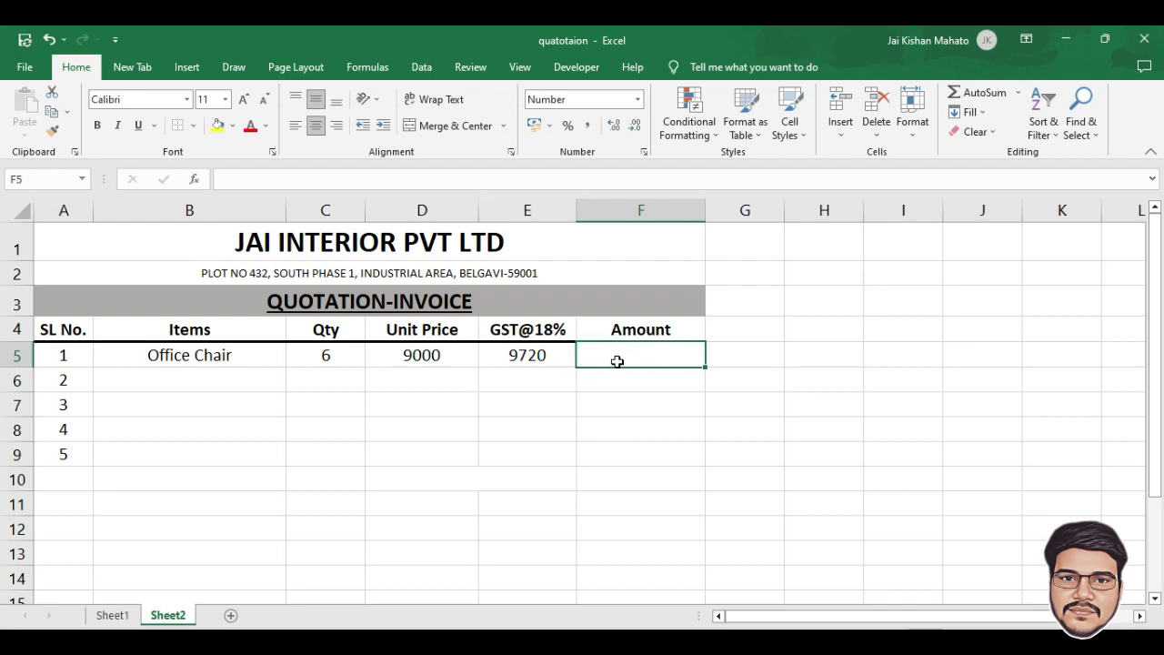
pyautogui.click(241, 179)
pyautogui.write('=(')
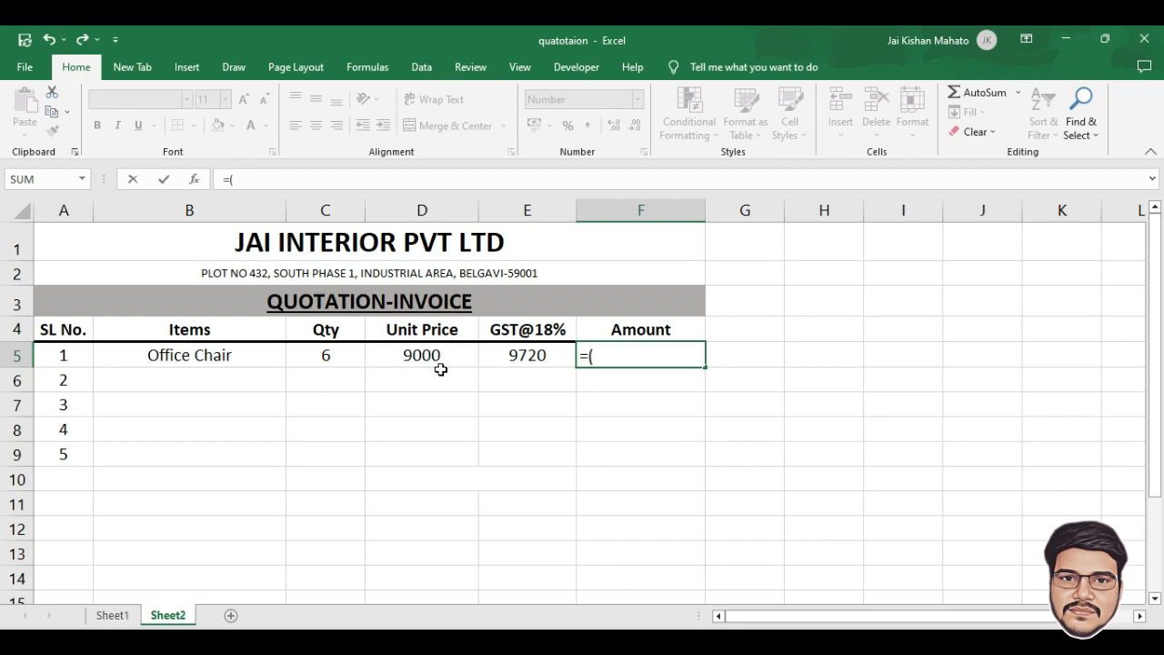
pyautogui.click(324, 357)
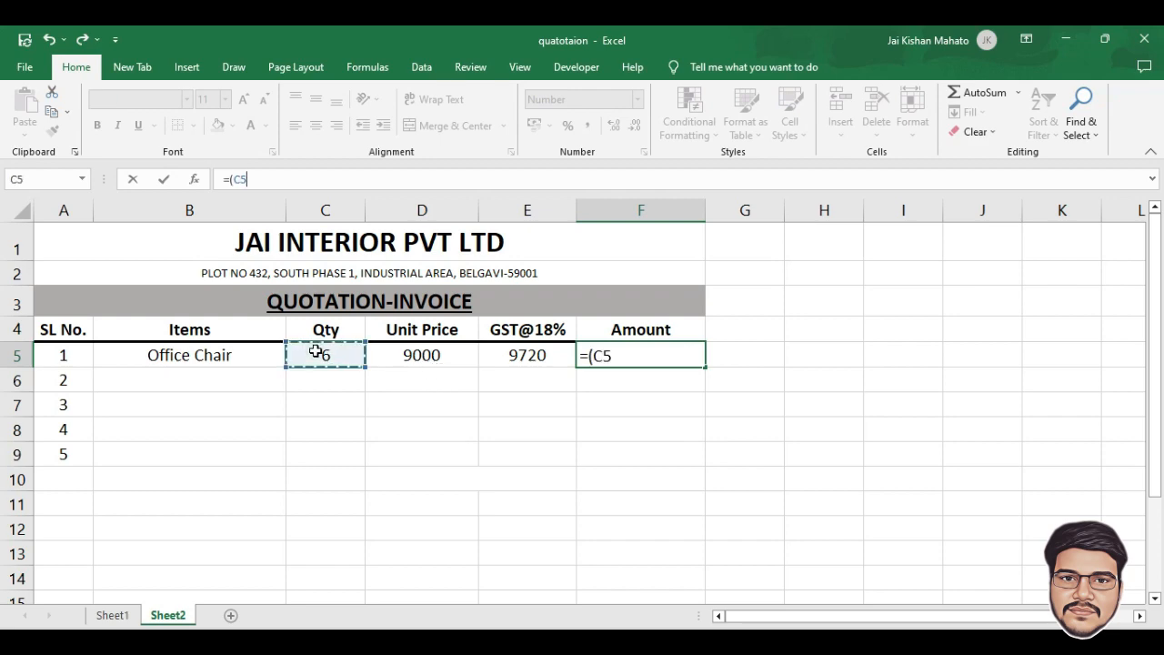
pyautogui.write('*')
pyautogui.click(403, 355)
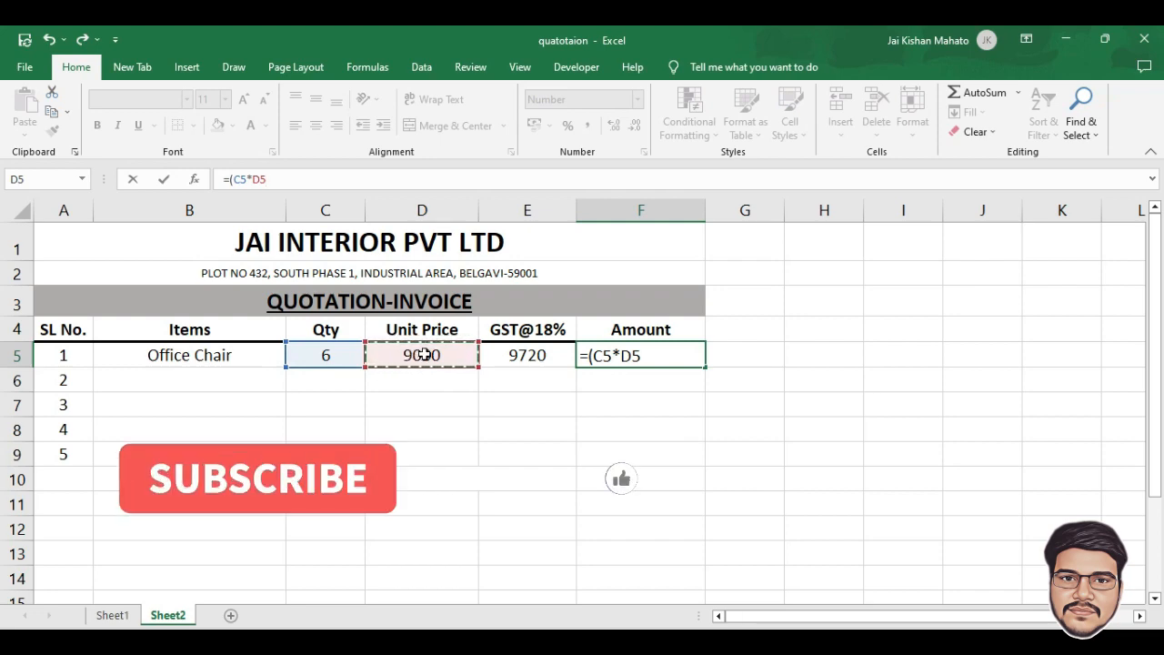
pyautogui.write(')')
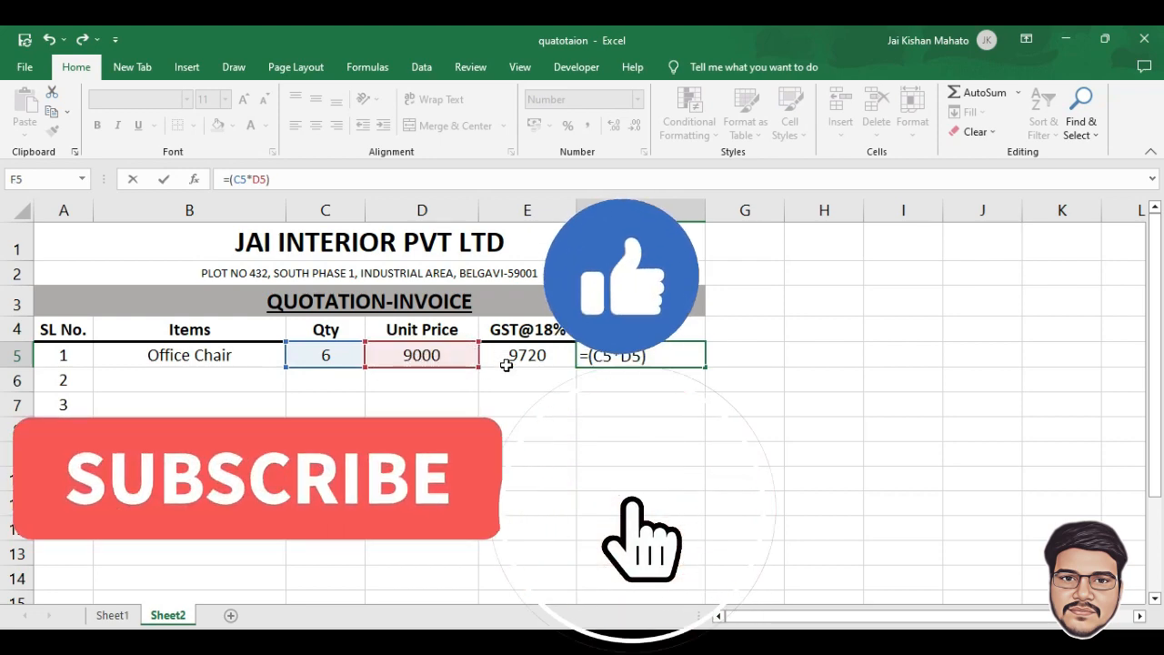
pyautogui.write('+')
pyautogui.click(517, 357)
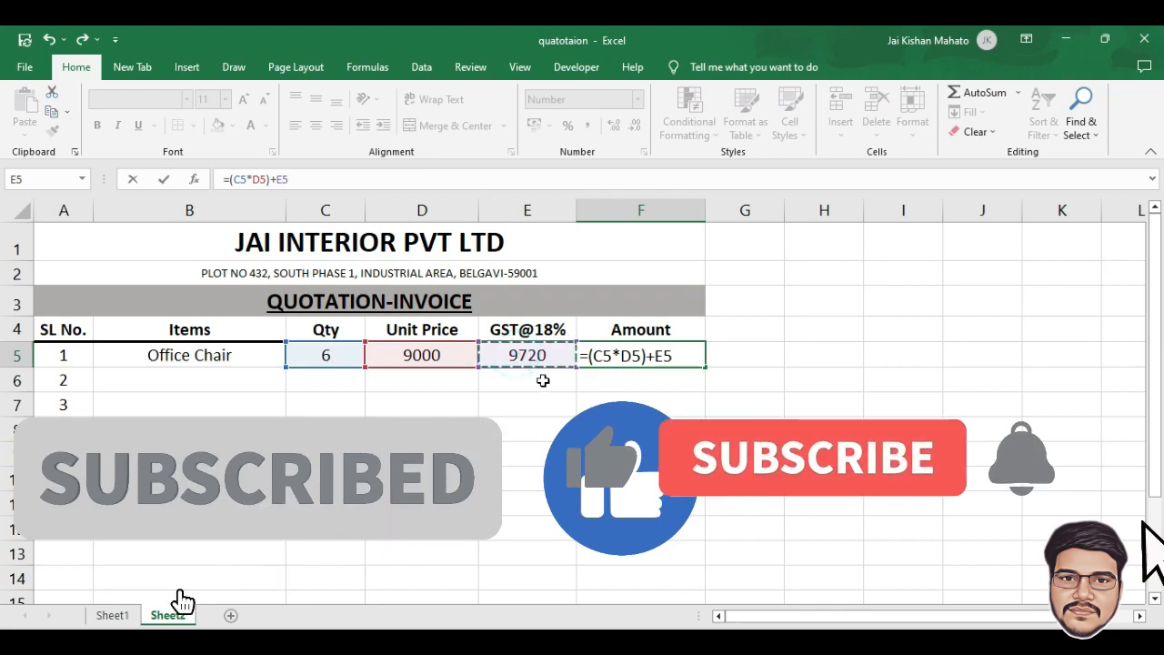
pyautogui.press('Return')
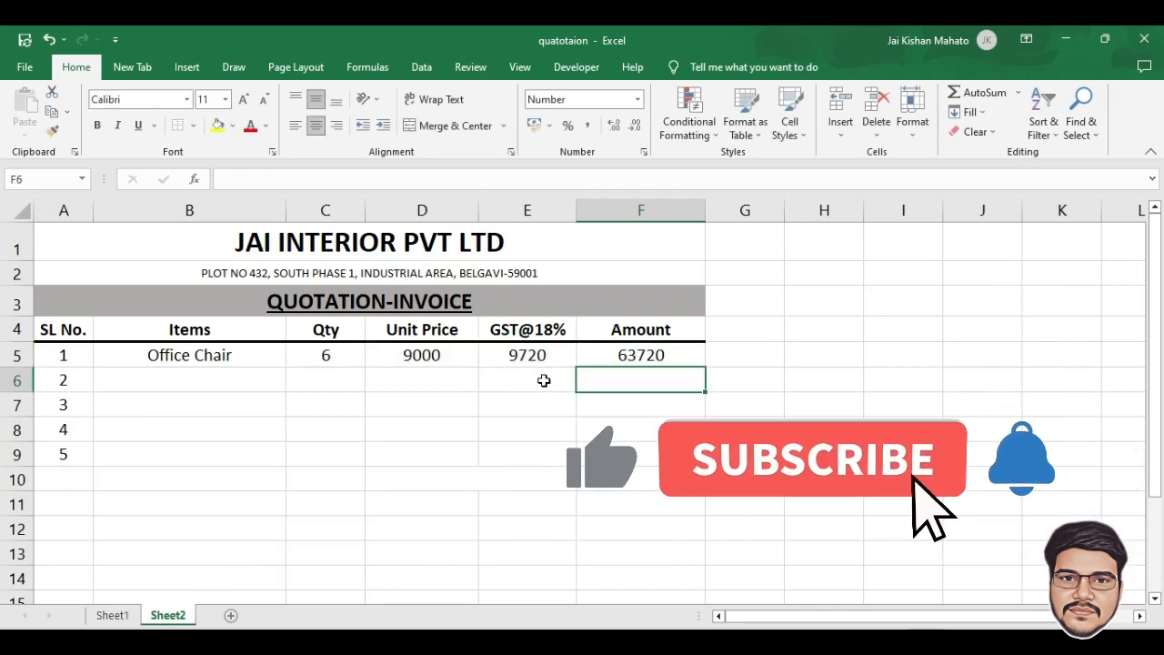
# Fill the E5 GST and F5 Amount formulas down through row 9
pyautogui.click(525, 356)
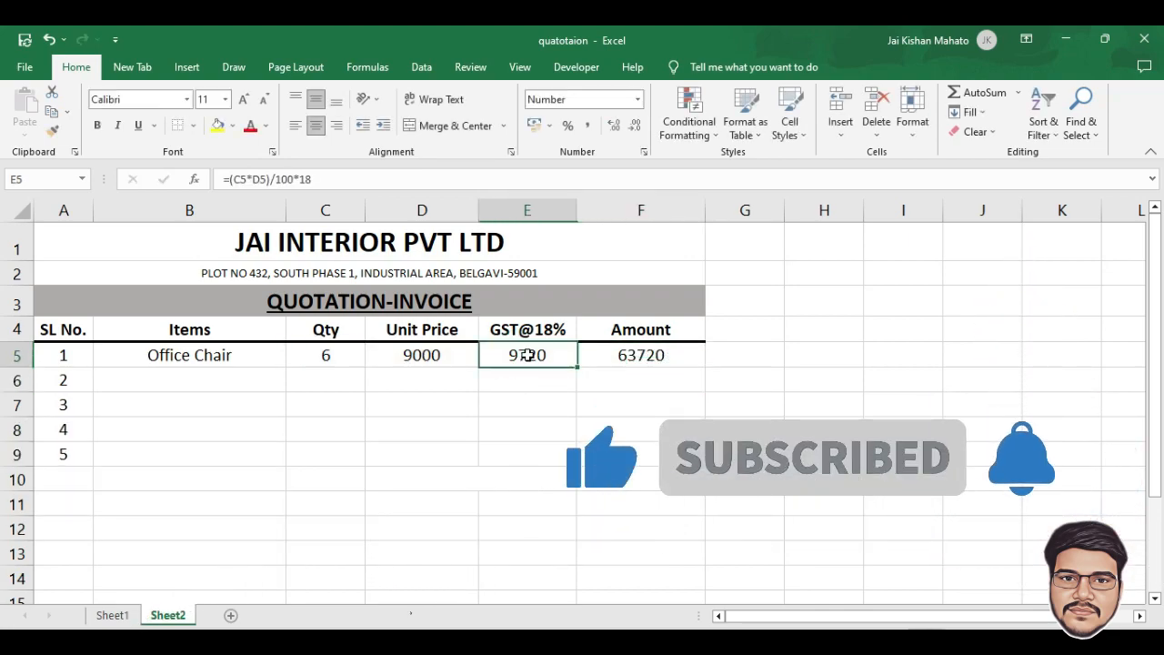
pyautogui.moveTo(576, 366); pyautogui.dragTo(574, 460)
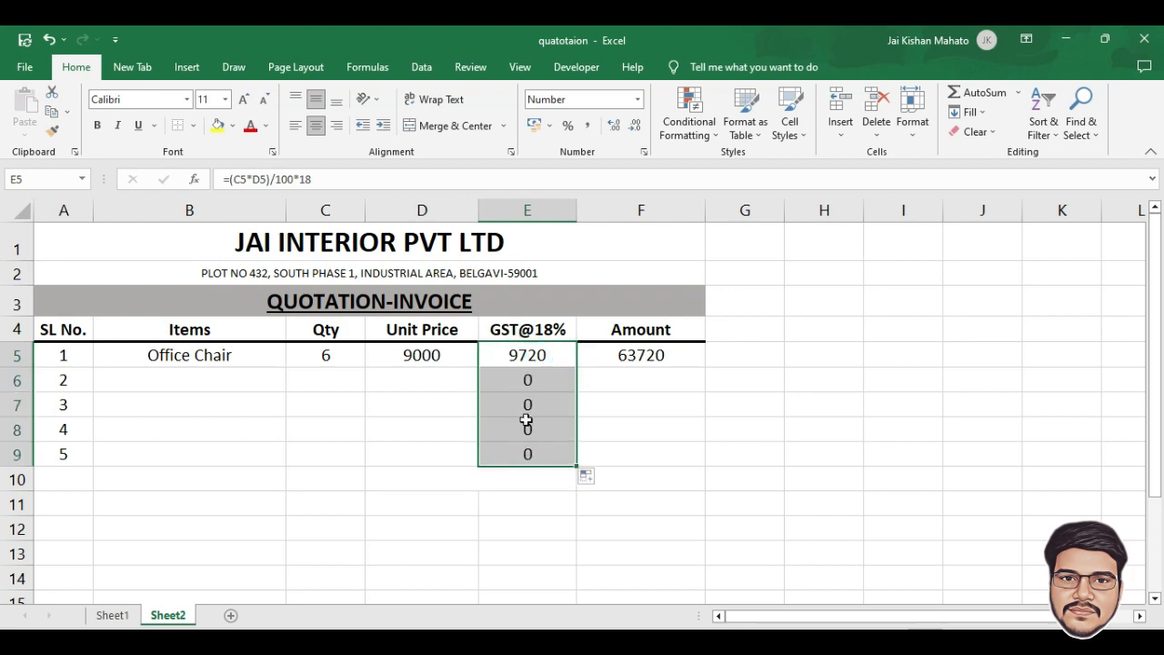
pyautogui.click(668, 355)
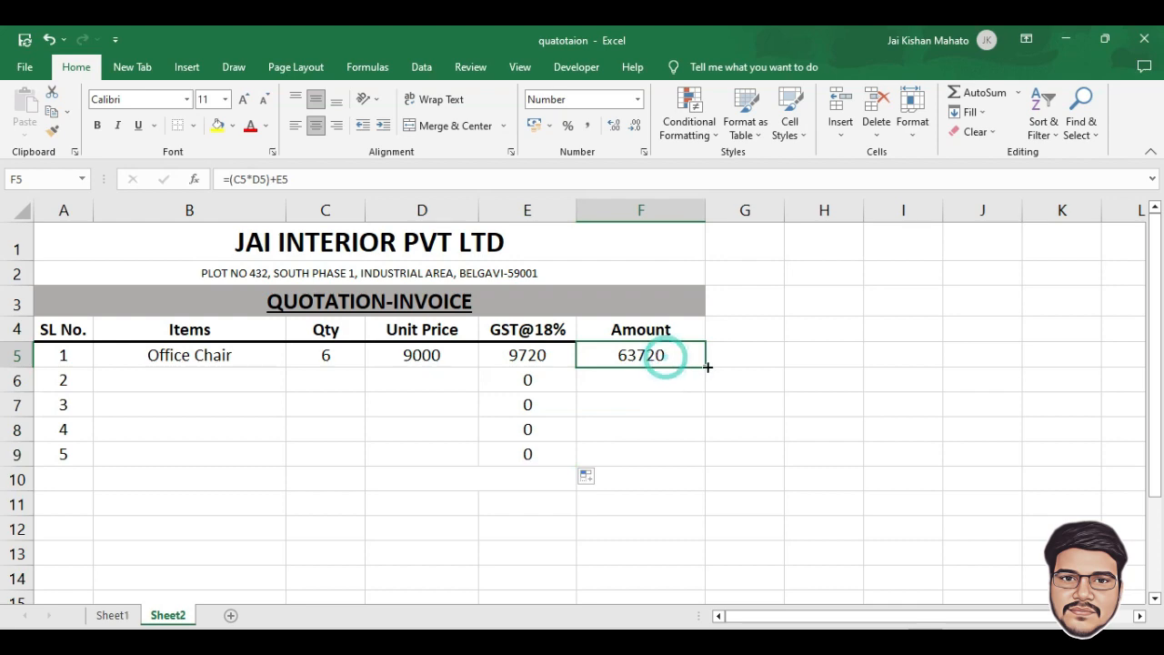
pyautogui.moveTo(705, 367); pyautogui.dragTo(703, 466)
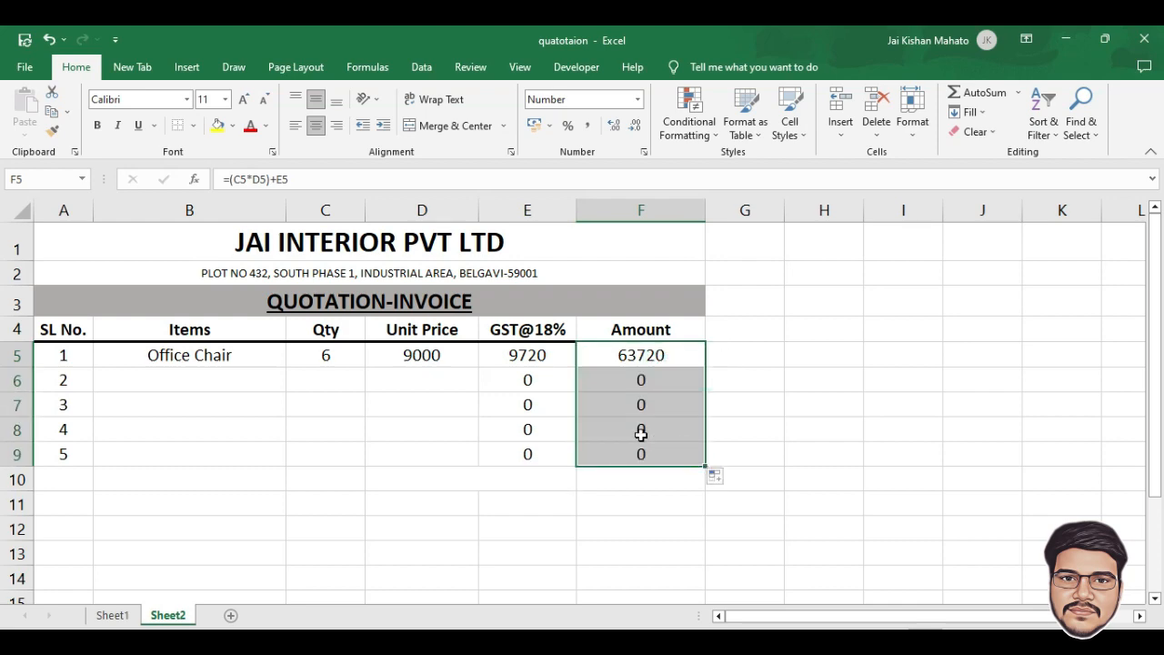
pyautogui.click(189, 384)
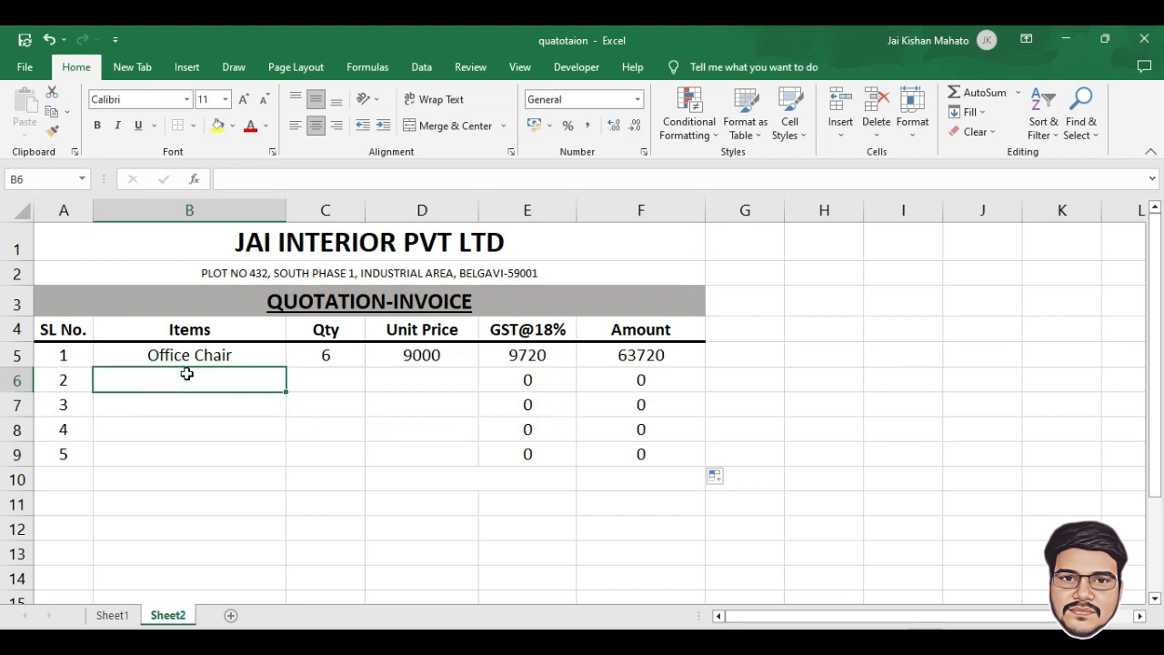
# Add Office Table with quantity 8 at unit price 7000 in row 6
pyautogui.write('Office Table')
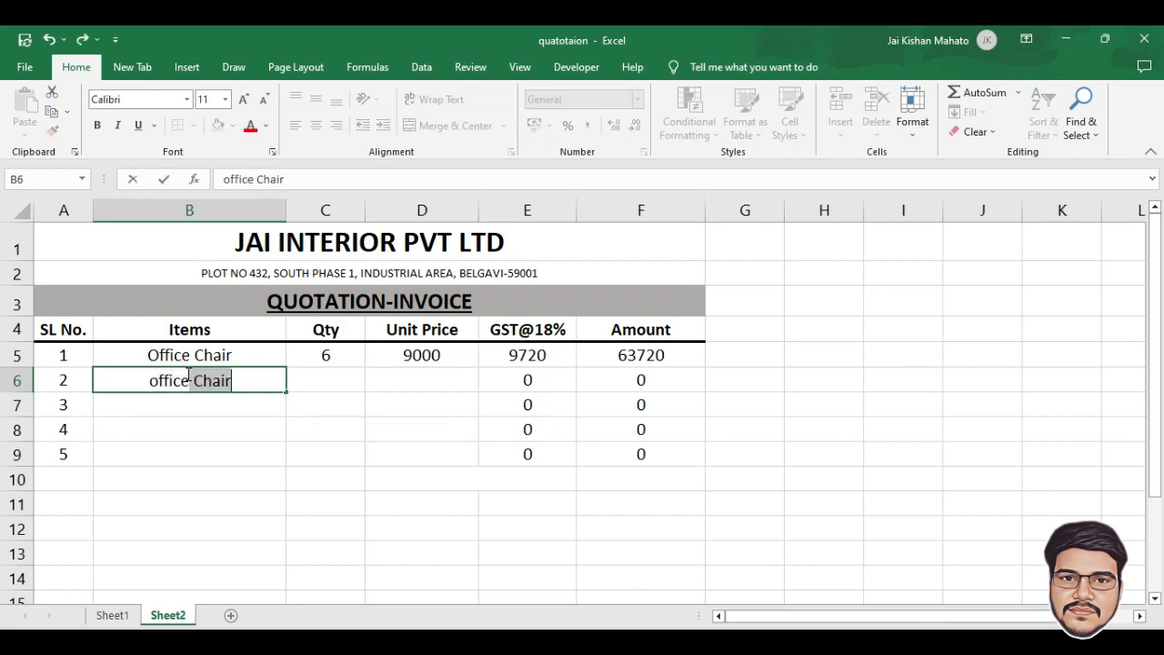
pyautogui.press('Tab')
pyautogui.write('8')
pyautogui.press('Tab')
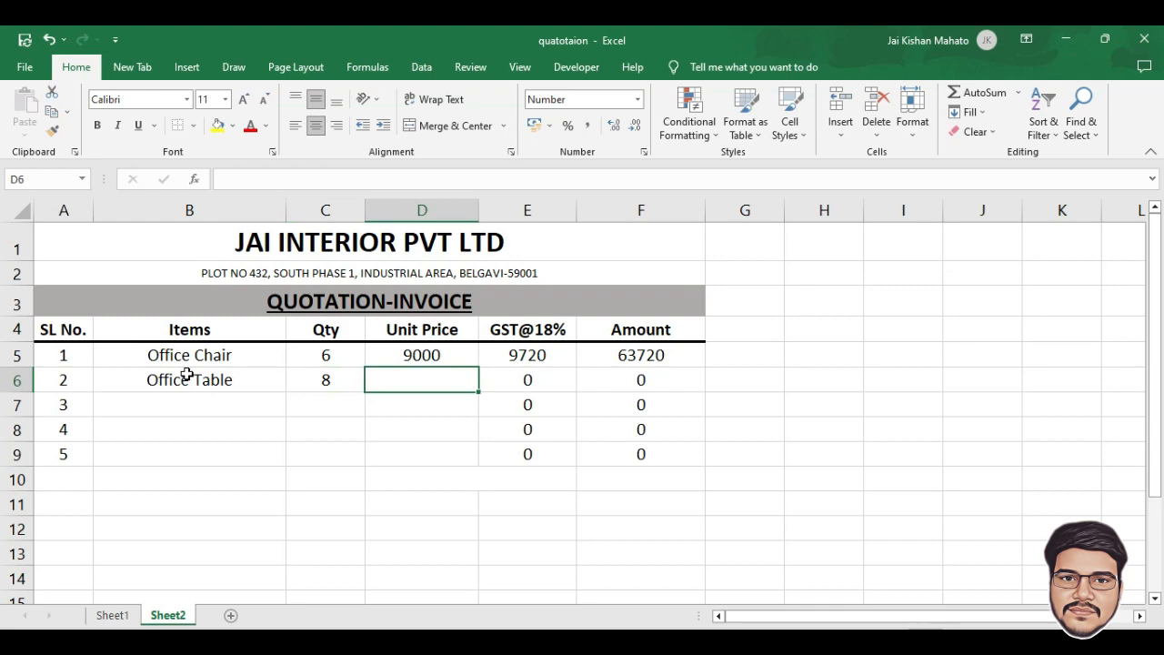
pyautogui.write('7000')
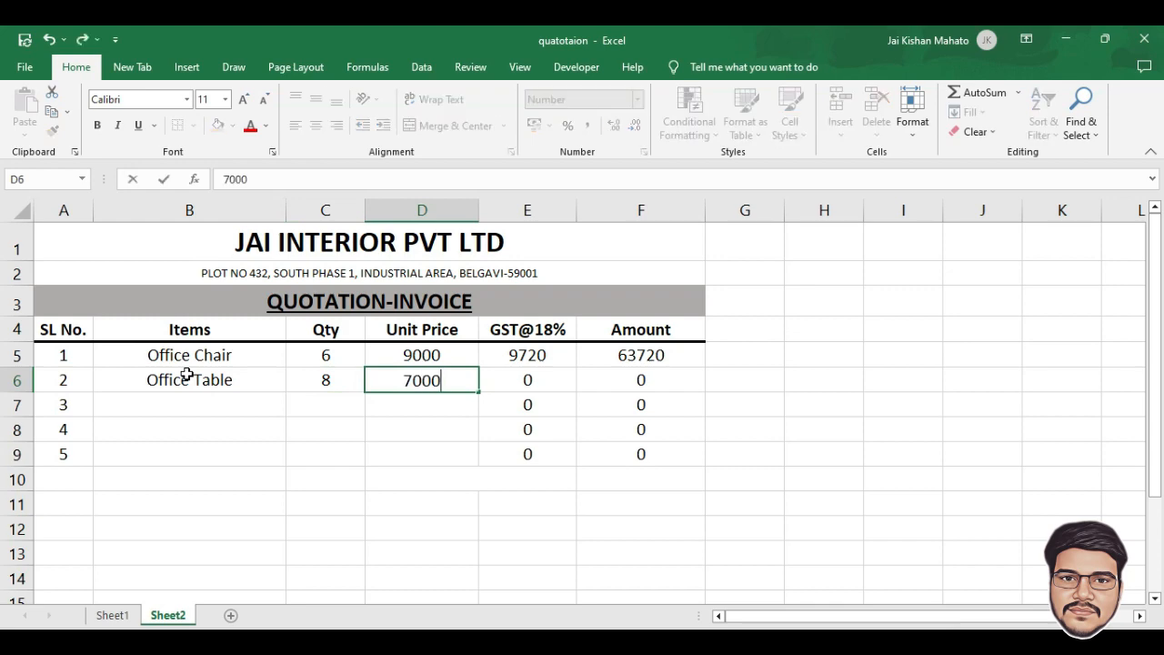
pyautogui.press('Tab')
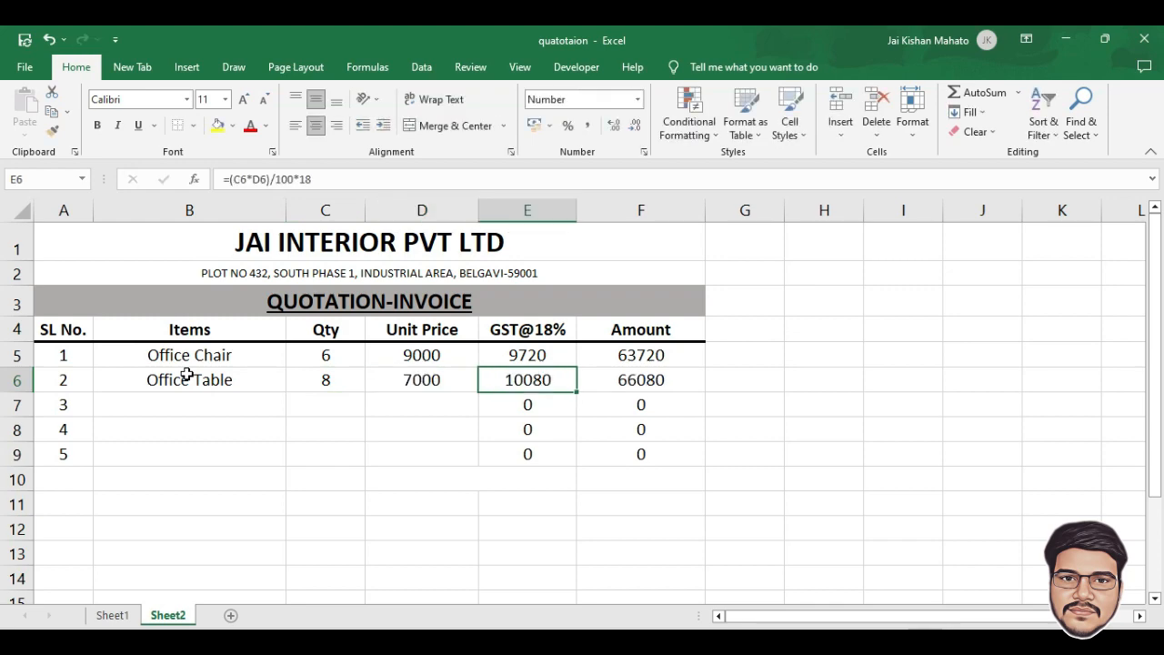
pyautogui.press('Return')
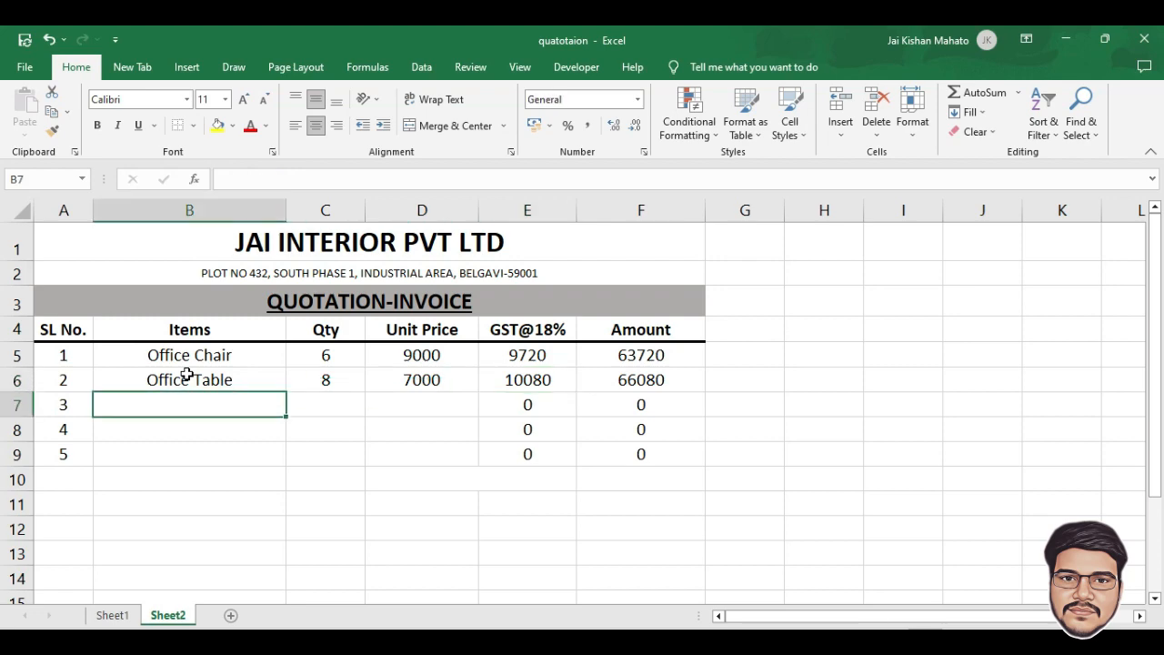
# Add Metal almira with quantity 2 at unit price 18000 in row 7
pyautogui.write('Metal al')
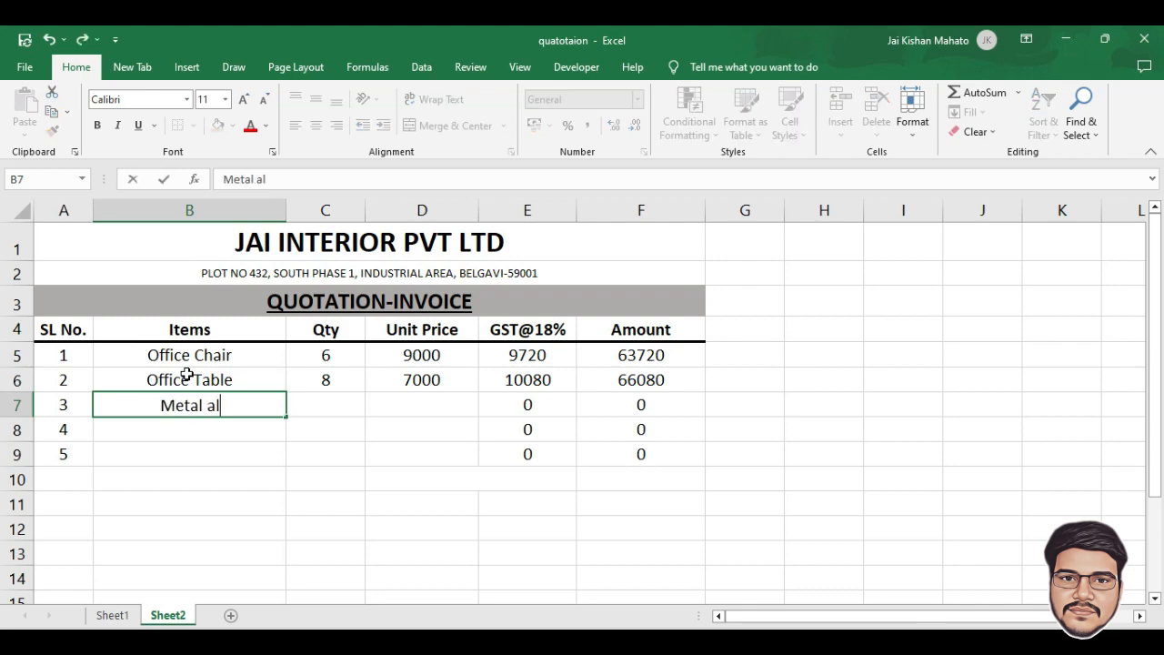
pyautogui.write('mira')
pyautogui.press('Tab')
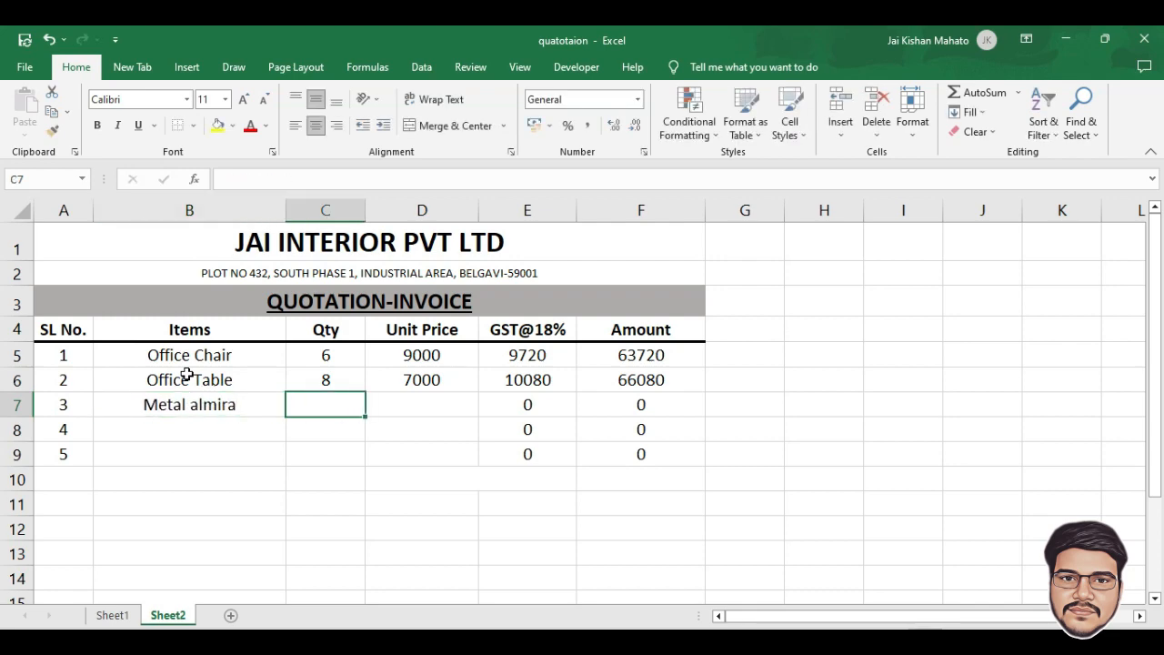
pyautogui.write('2')
pyautogui.press('Tab')
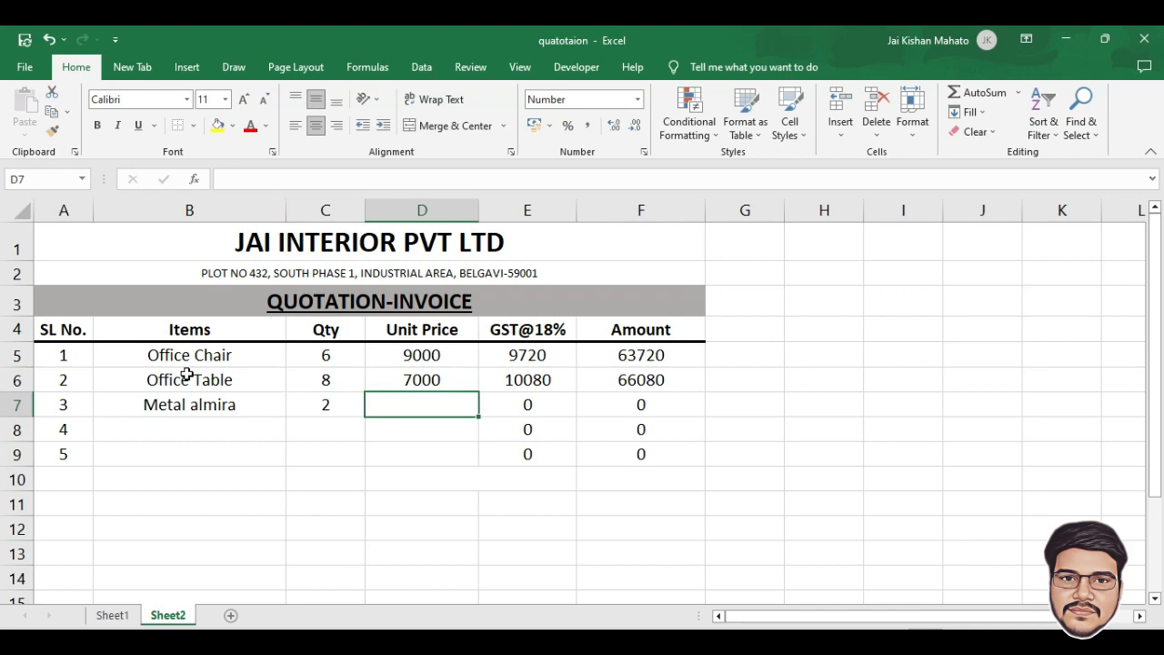
pyautogui.write('18000')
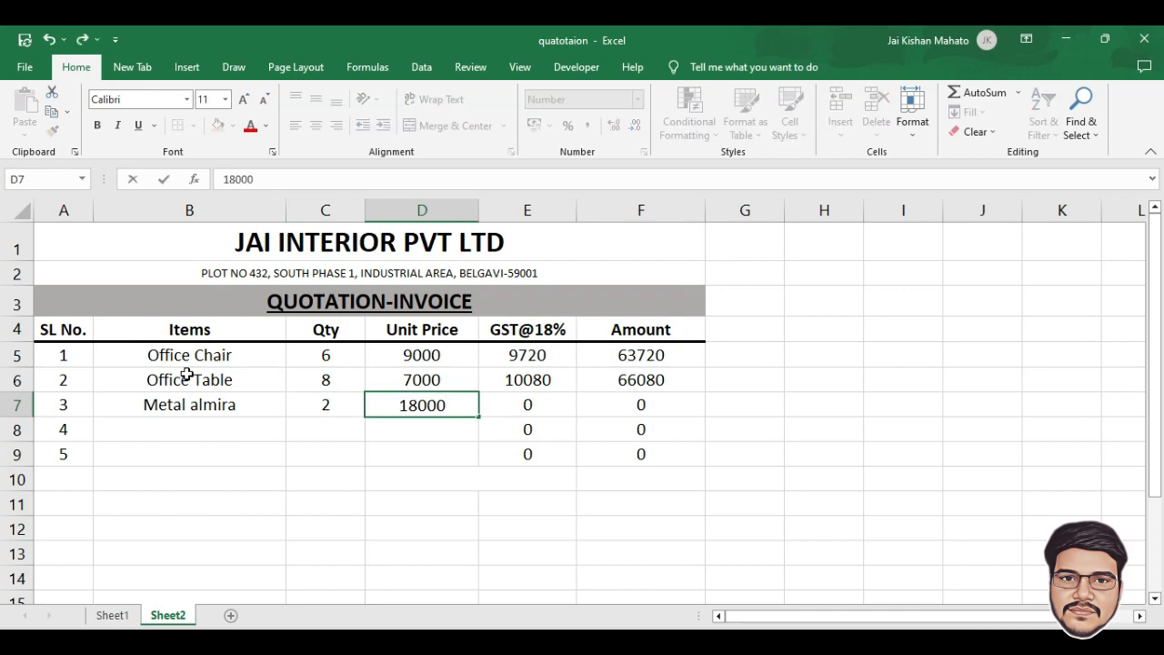
pyautogui.press('Return')
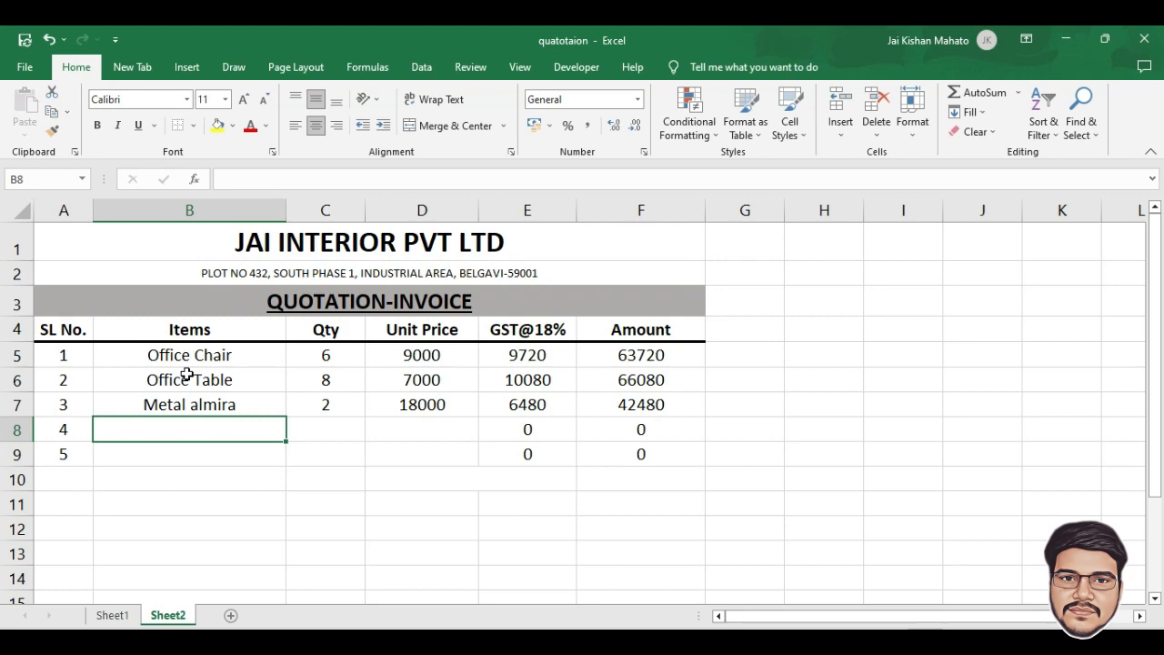
# Enter Counter Table in row 8 with quantity 4 and unit price 5500
pyautogui.write('Coutnte')
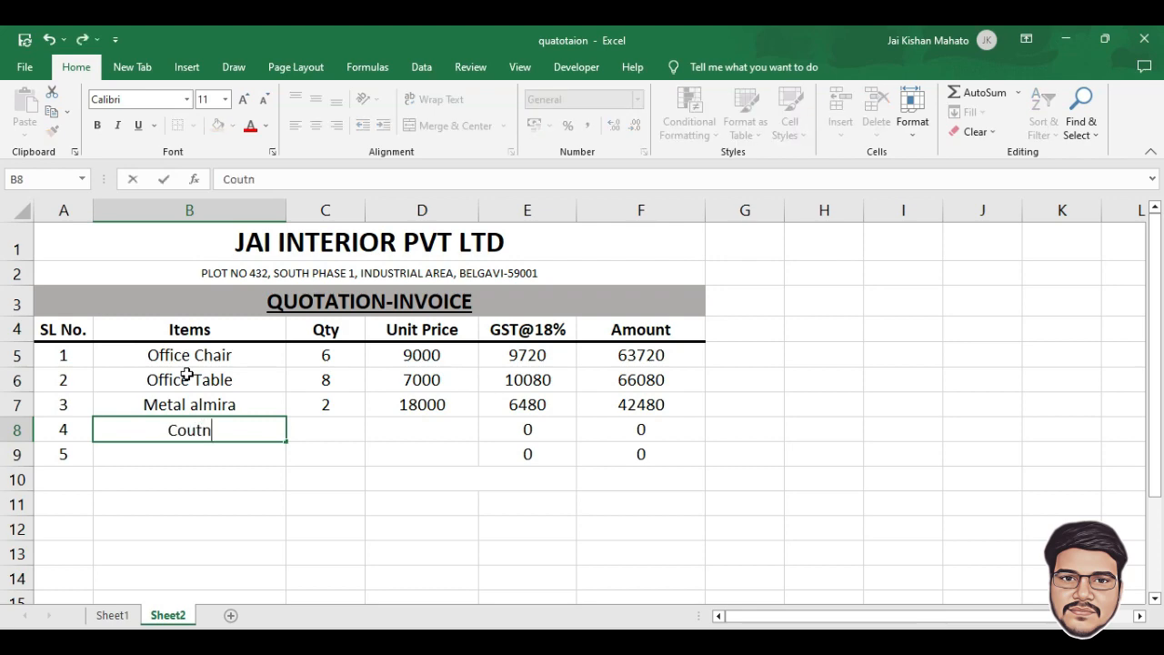
pyautogui.press('BackSpace')
pyautogui.press('BackSpace')
pyautogui.press('BackSpace')
pyautogui.press('BackSpace')
pyautogui.write('nter')
pyautogui.press('Tab')
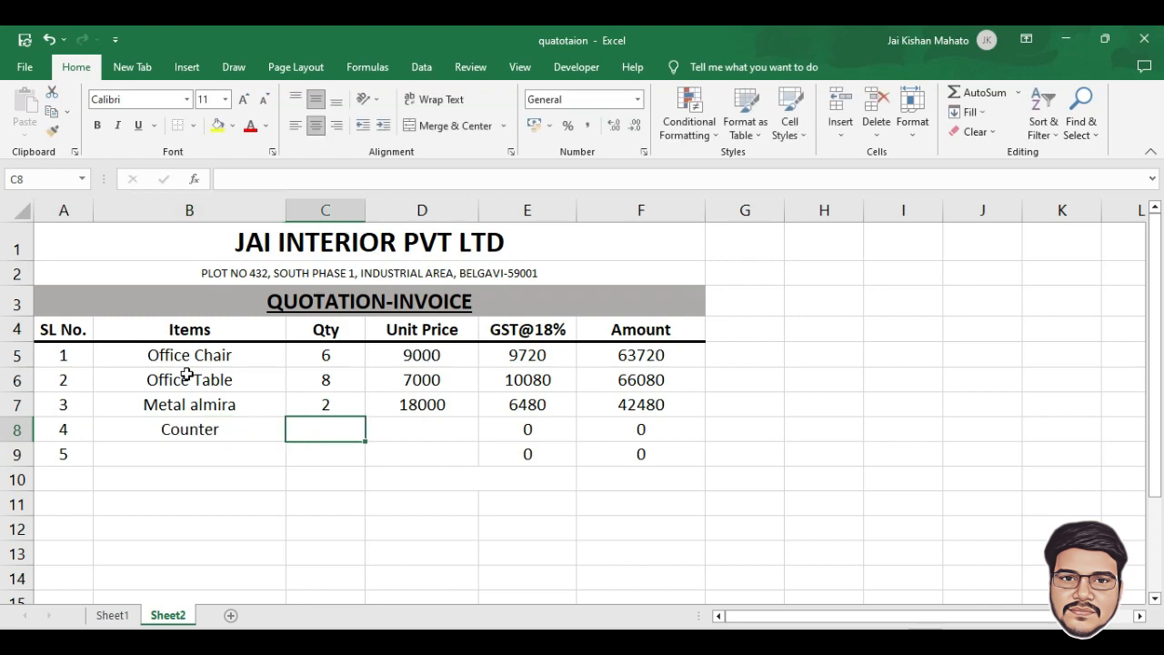
pyautogui.write('4')
pyautogui.press('Tab')
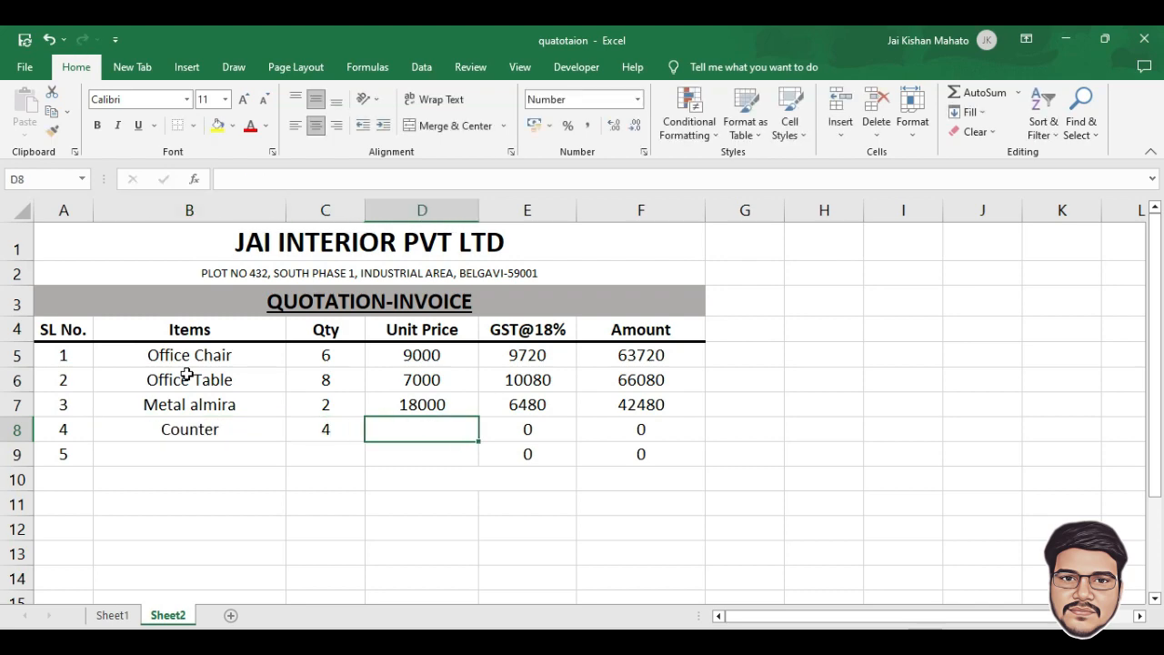
pyautogui.write('5500')
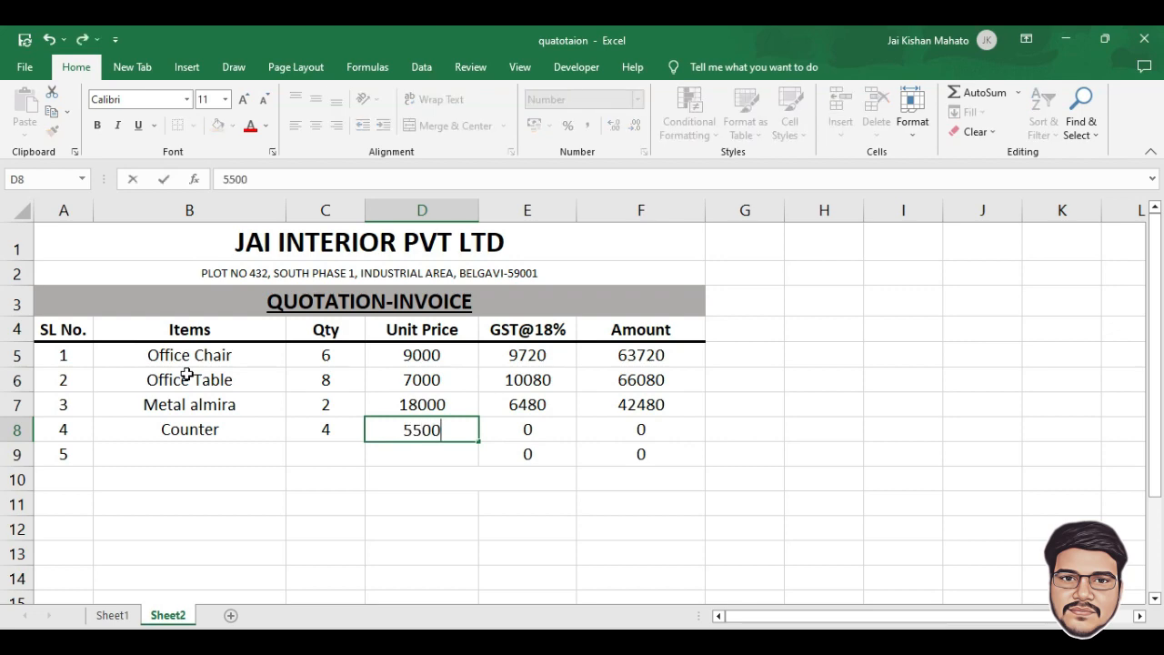
pyautogui.press('Return')
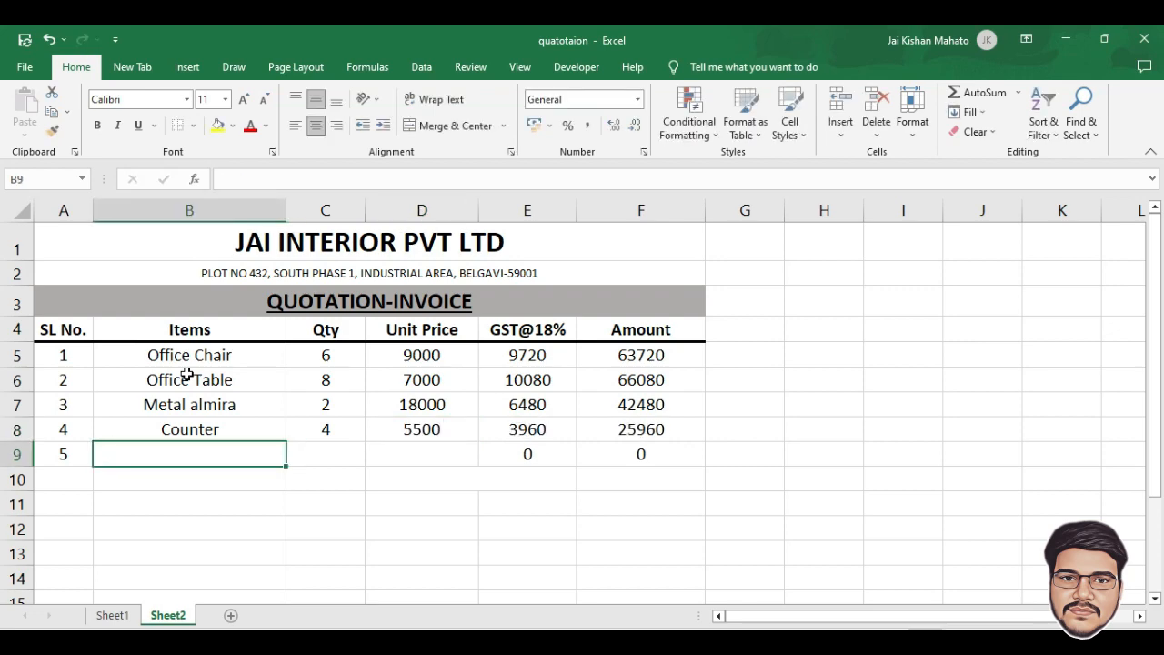
pyautogui.press('Up')
pyautogui.write('Co')
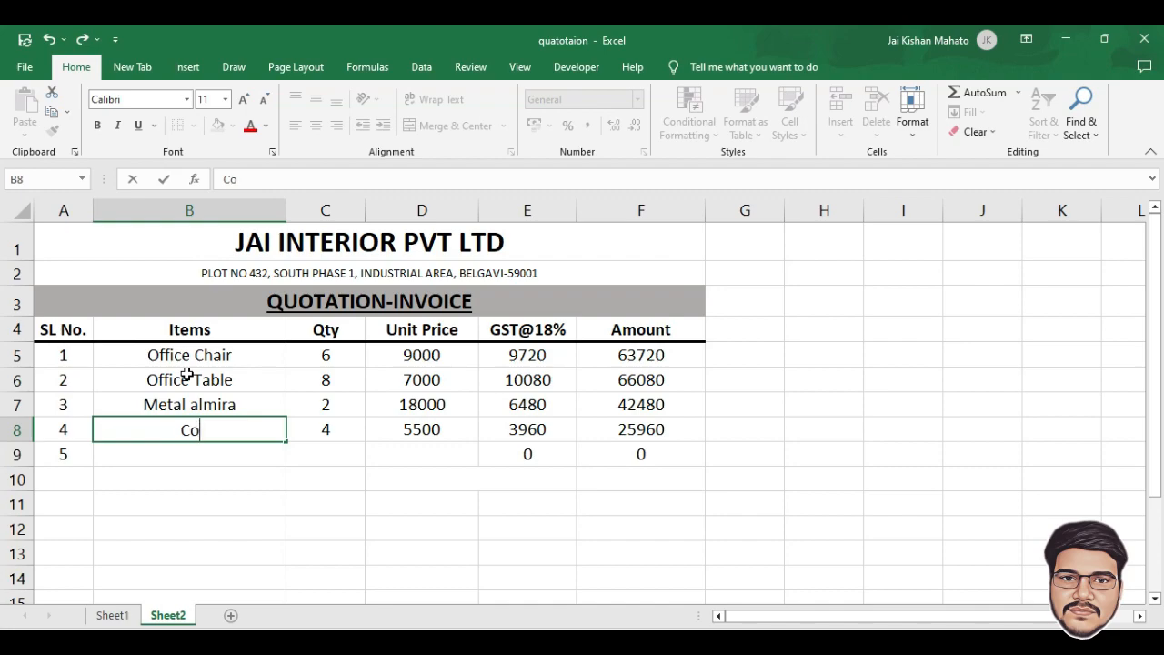
pyautogui.write('unter Table')
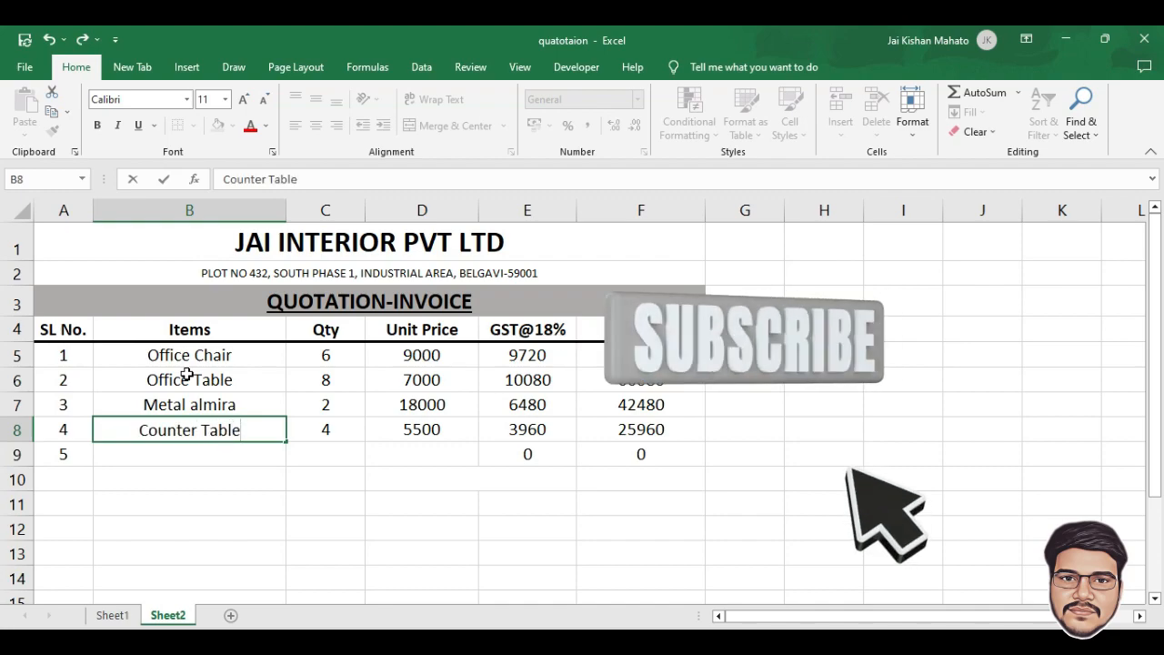
pyautogui.press('Return')
# Add HighBack Chair in row 9 with quantity 2 and unit price 15500
pyautogui.write('High')
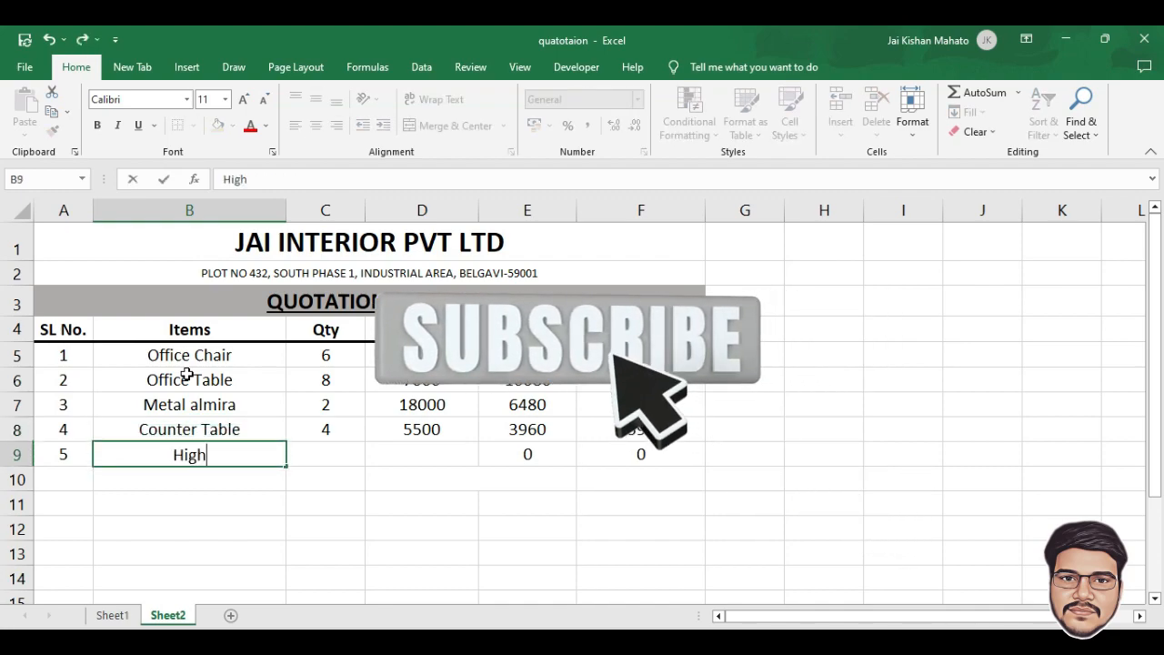
pyautogui.write('Back')
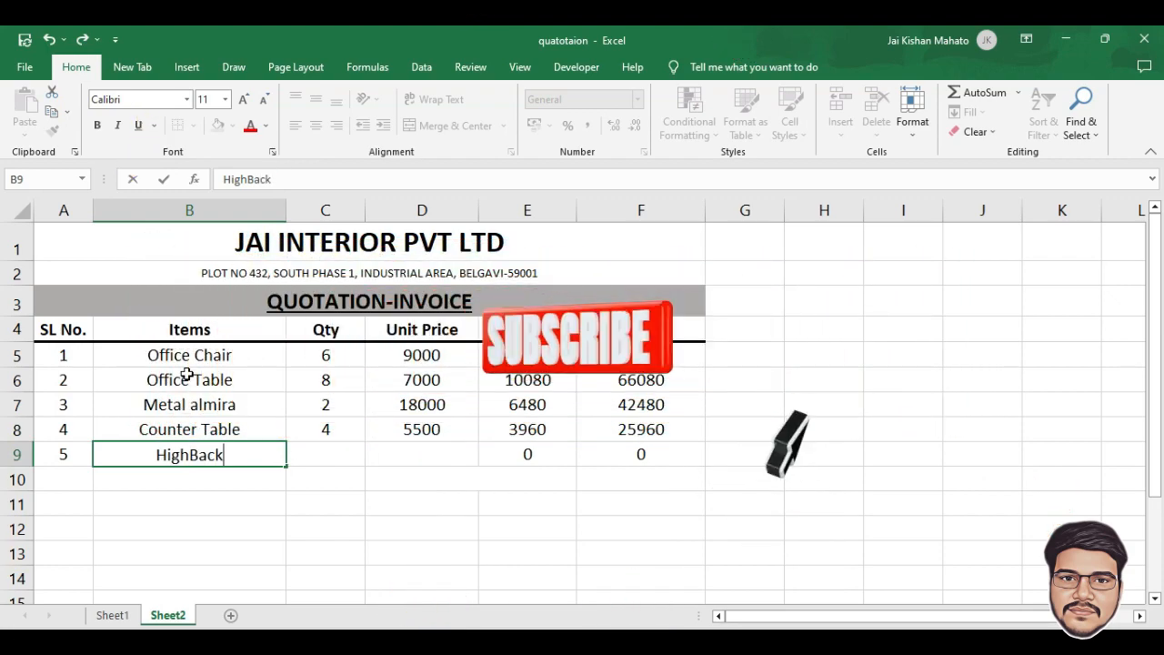
pyautogui.write(' Chair')
pyautogui.press('Tab')
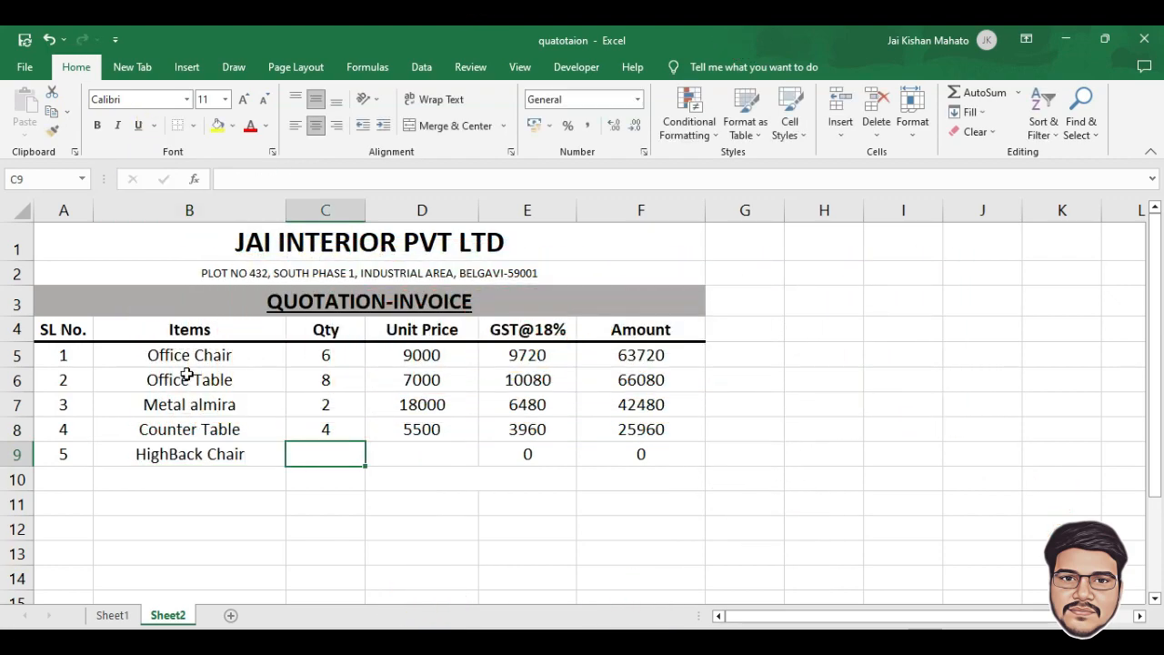
pyautogui.write('2')
pyautogui.press('Tab')
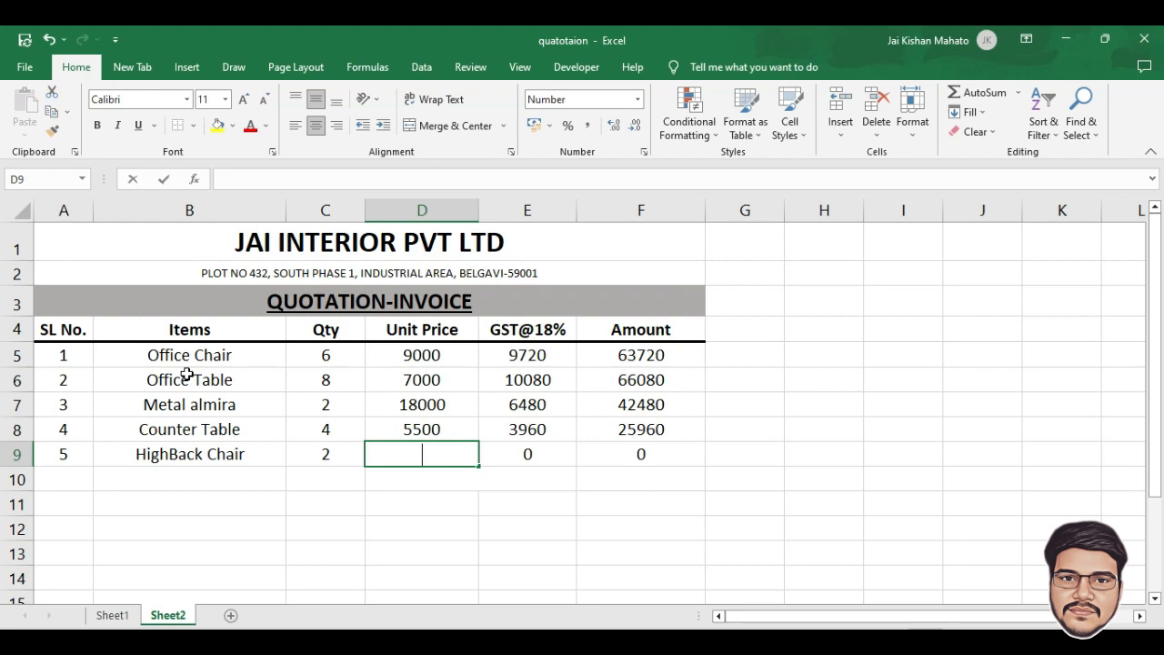
pyautogui.write('15500')
pyautogui.press('Return')
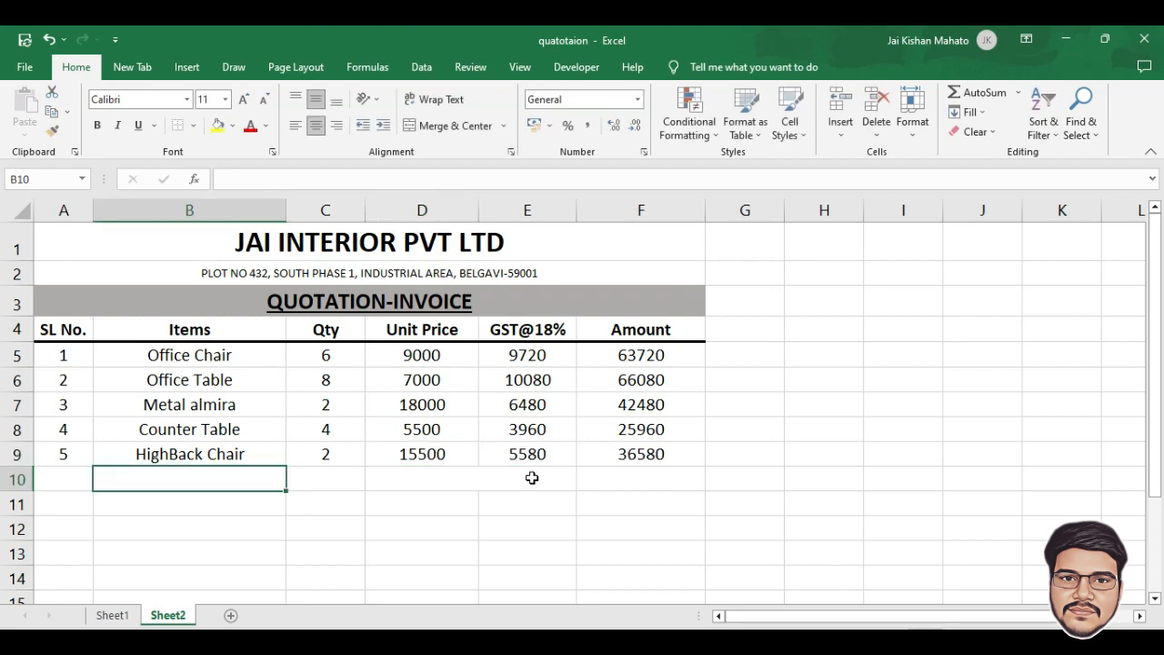
pyautogui.click(620, 474)
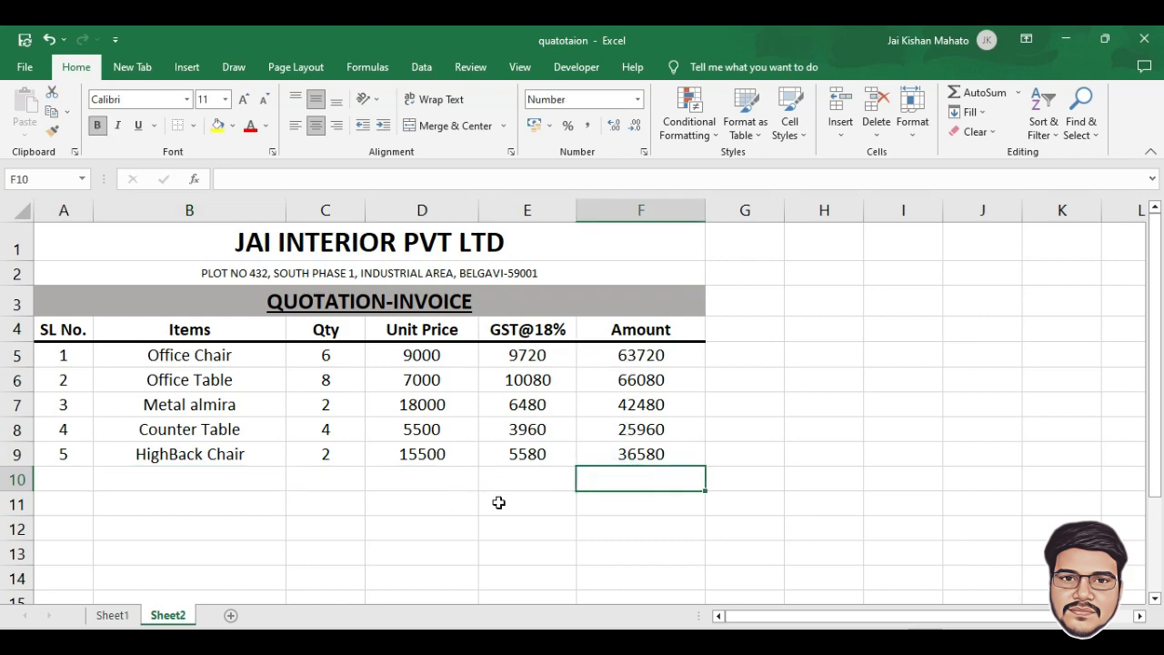
# Merge D10:E10 and label it GRAND TOTAL
pyautogui.moveTo(400, 485); pyautogui.dragTo(517, 481)
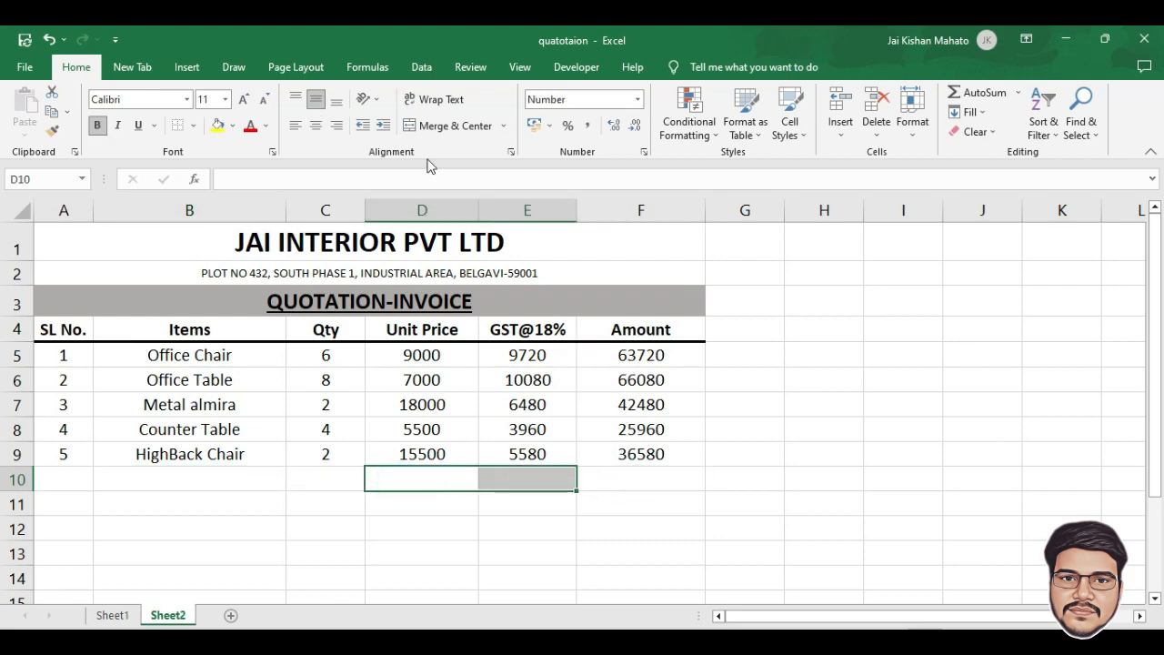
pyautogui.click(454, 131)
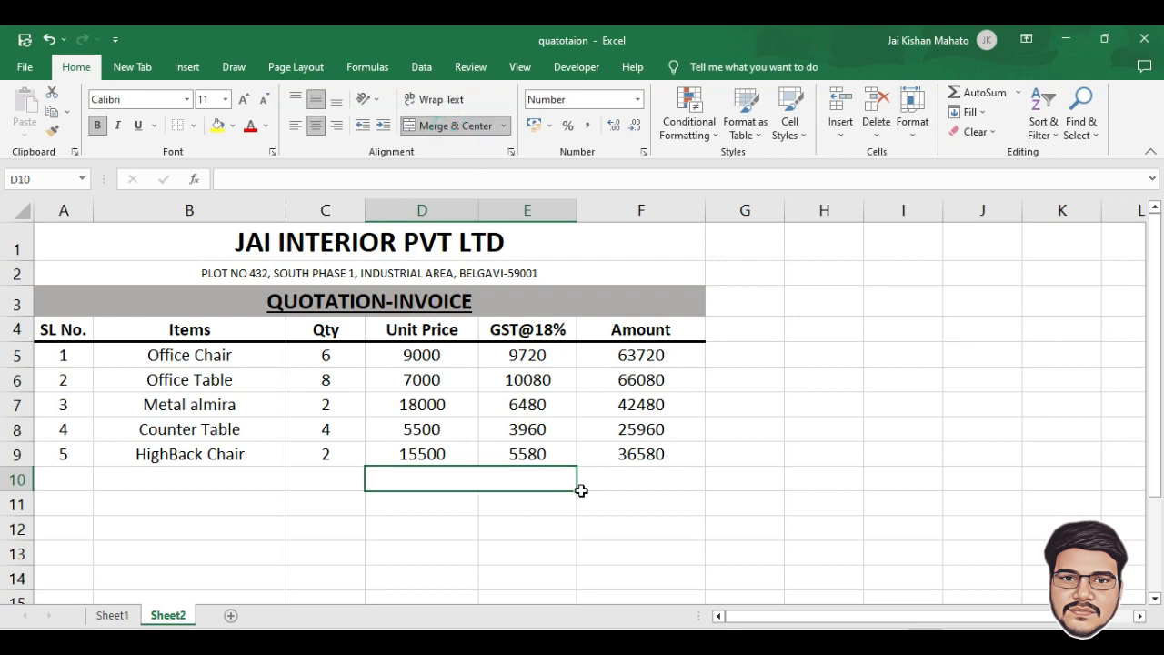
pyautogui.write('G')
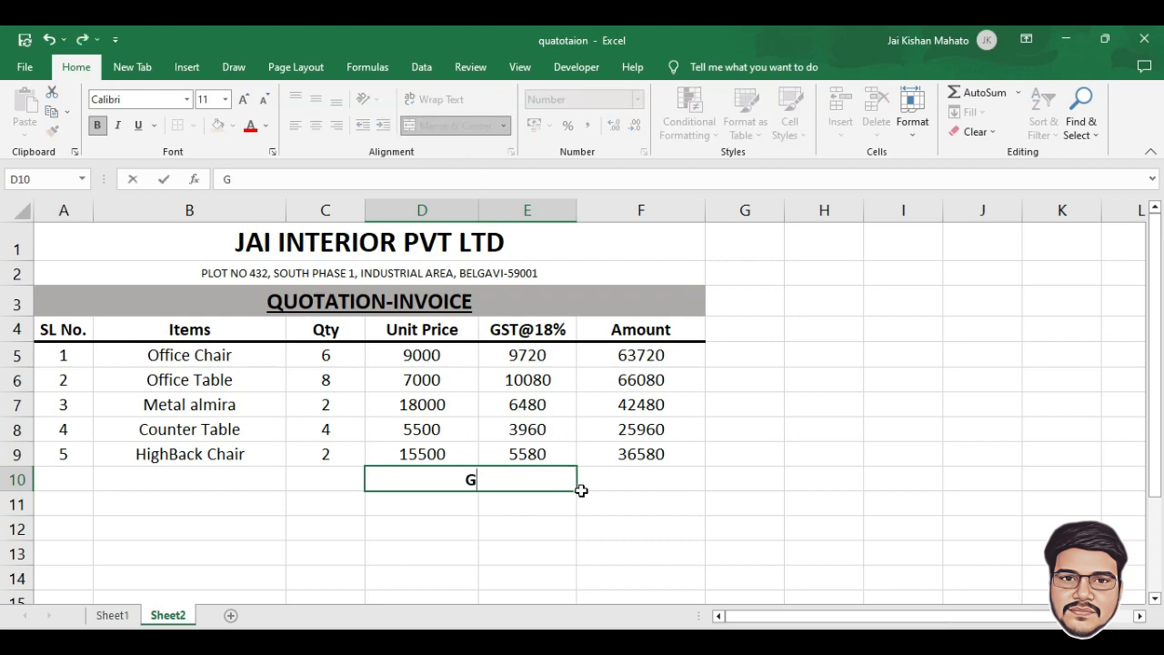
pyautogui.write('RAND tO')
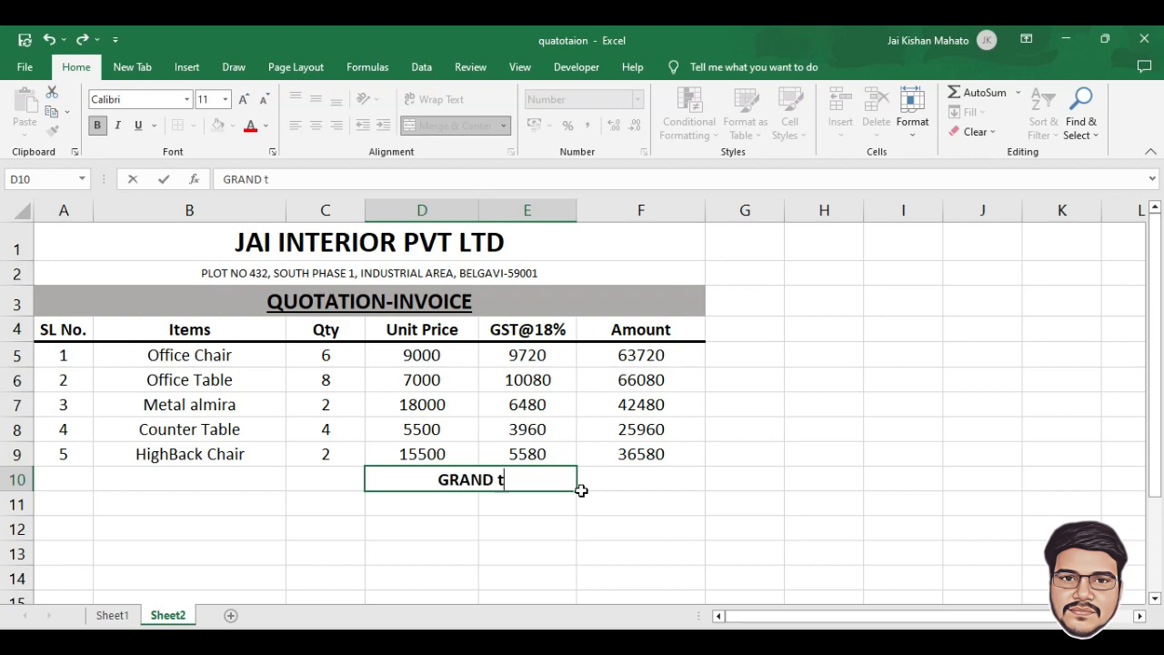
pyautogui.press('BackSpace')
pyautogui.press('BackSpace')
pyautogui.write('tO')
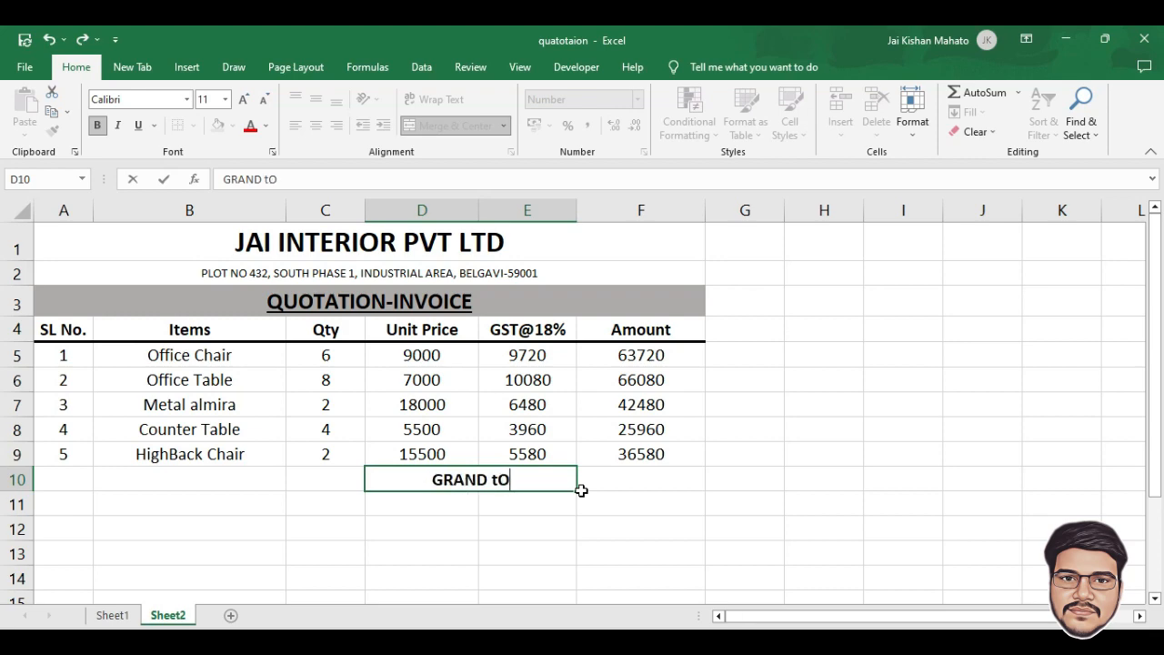
pyautogui.press('BackSpace')
pyautogui.press('BackSpace')
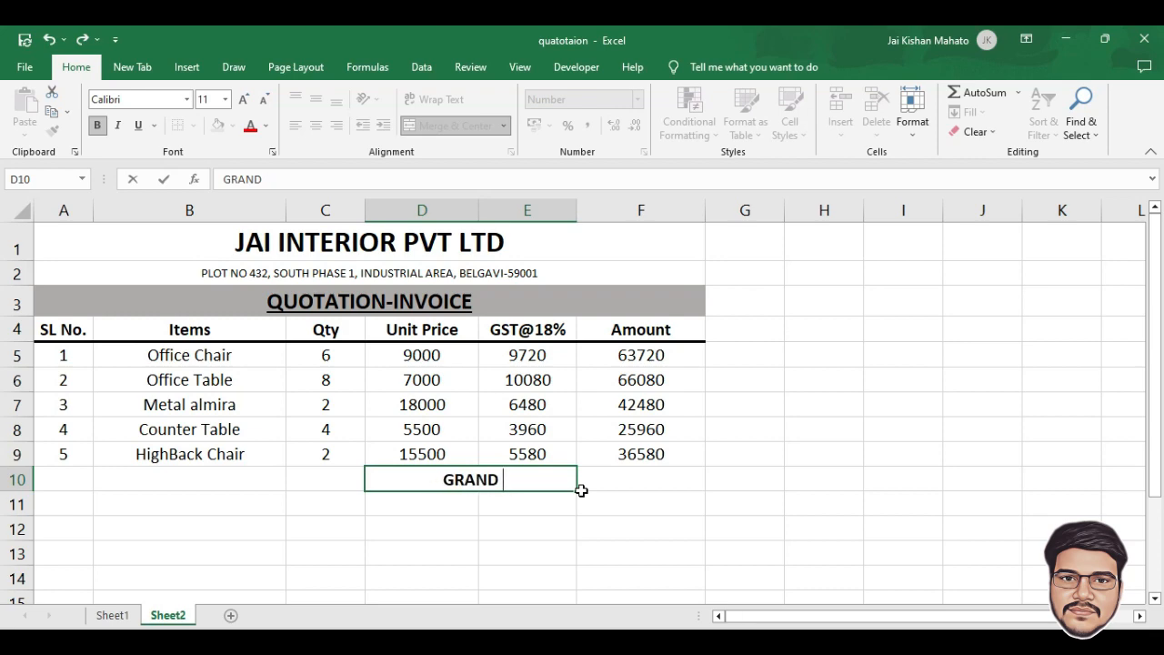
pyautogui.write('TOT')
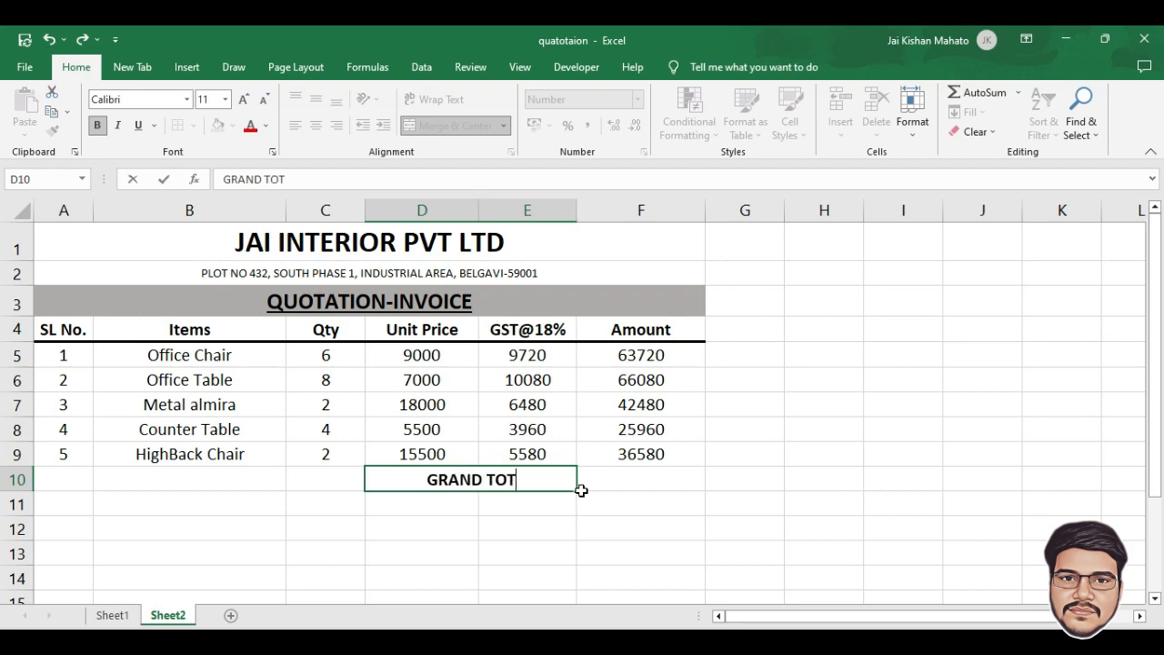
pyautogui.write('AL')
pyautogui.click(581, 491)
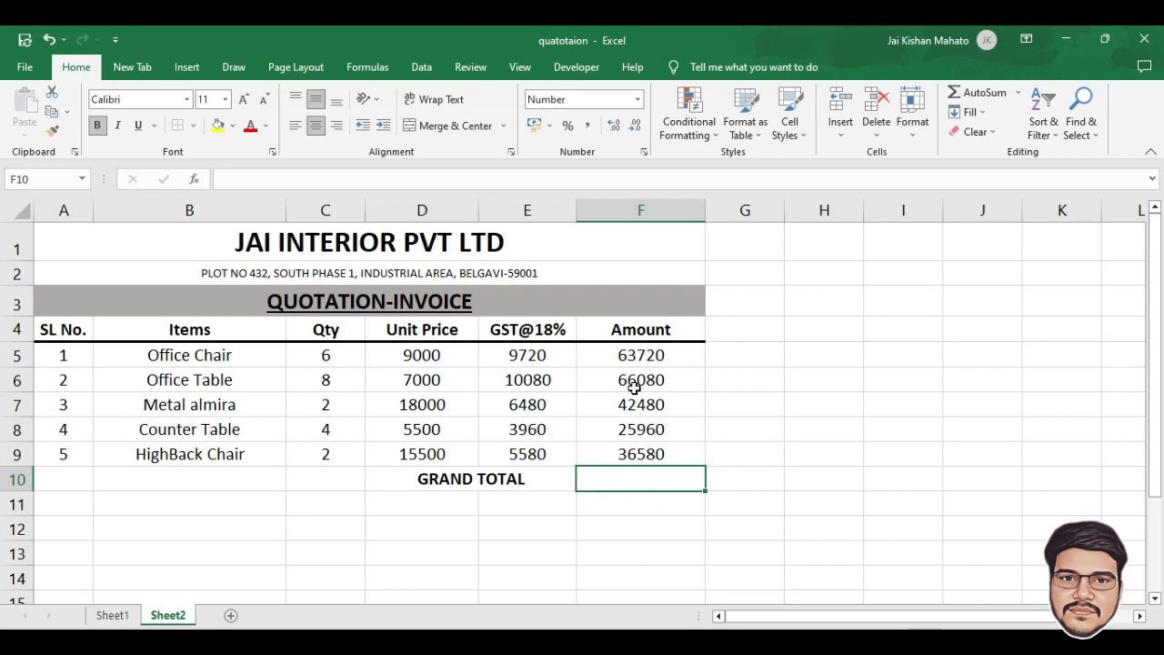
# AutoSum the Amount column into F10 (234820) and give row 10 a top border
pyautogui.moveTo(638, 360); pyautogui.dragTo(648, 477)
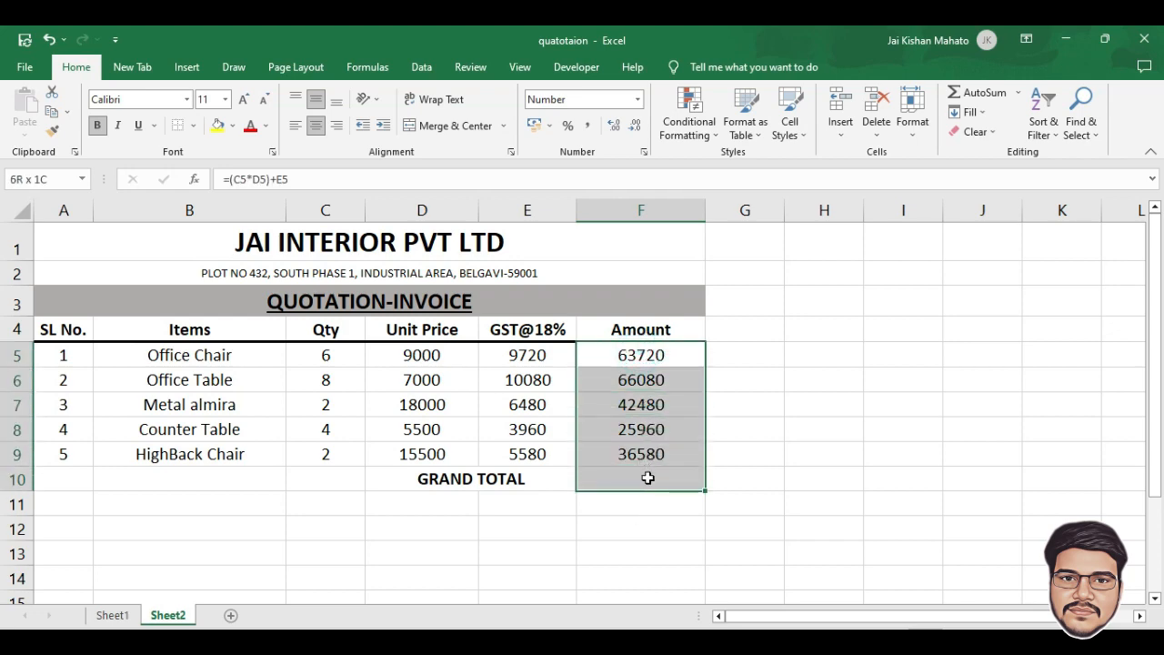
pyautogui.click(977, 91)
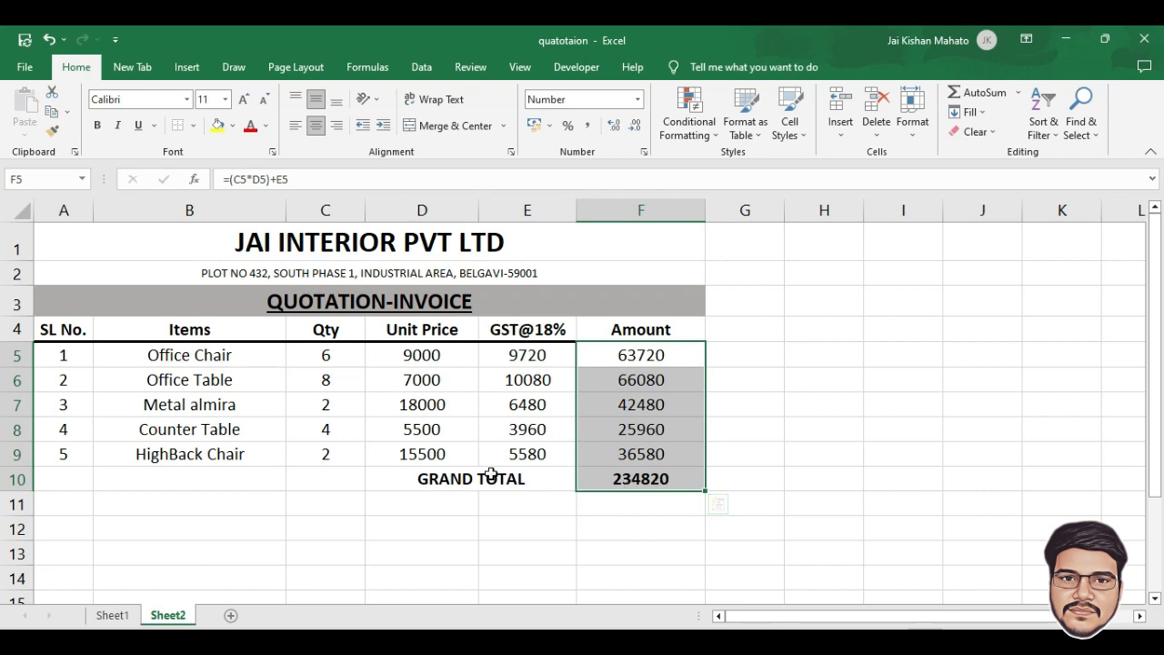
pyautogui.moveTo(494, 475); pyautogui.dragTo(641, 479)
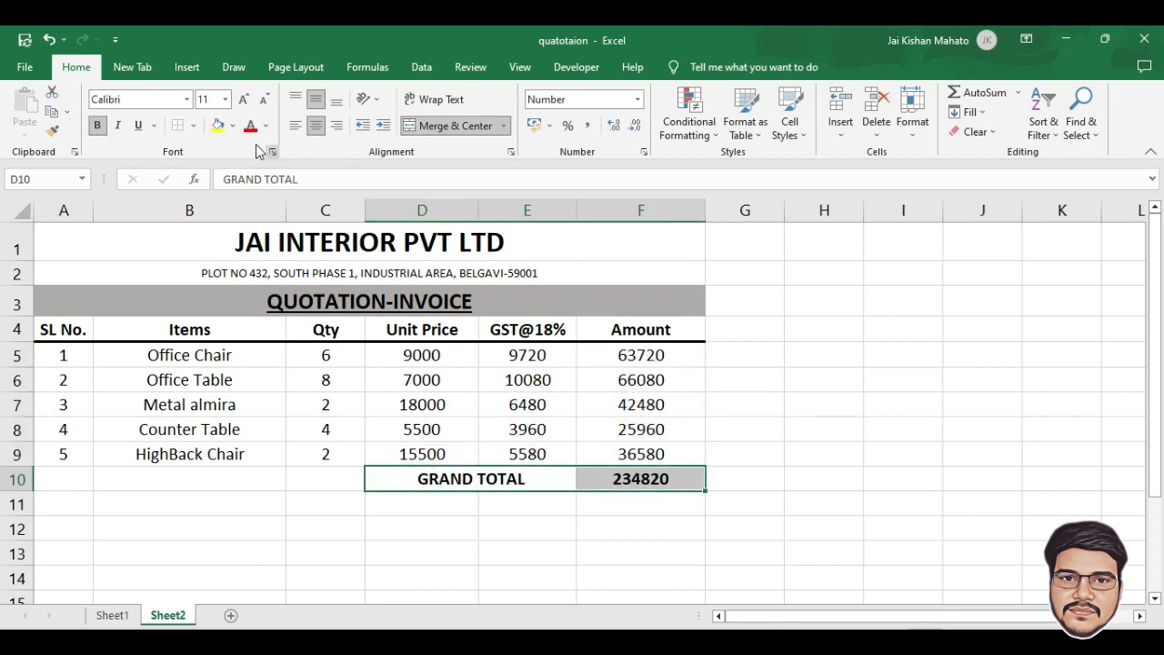
pyautogui.click(193, 125)
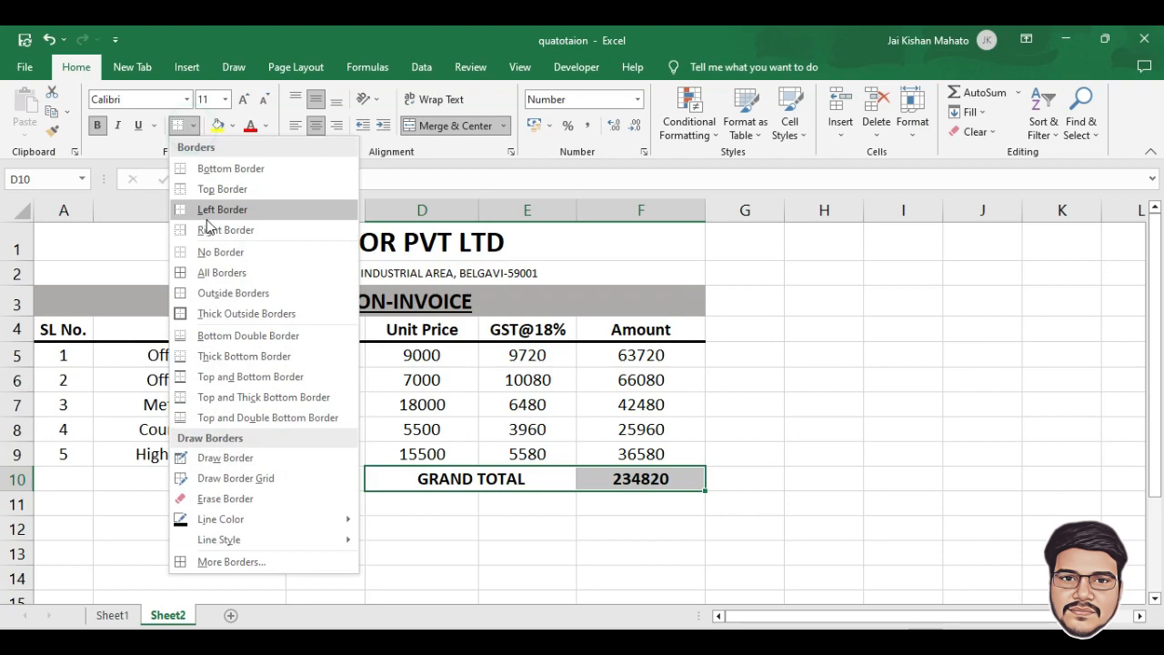
pyautogui.click(206, 190)
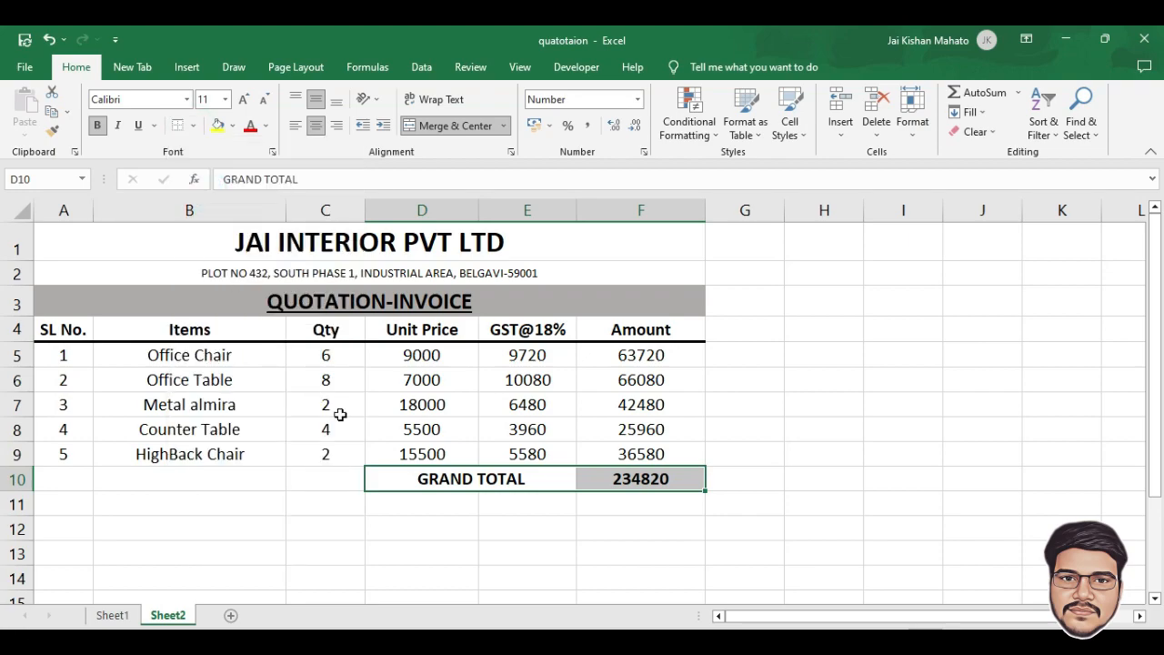
pyautogui.click(588, 478)
# Enter 'Thank You For Your Business!' in B12 and centre it across B12:C12
pyautogui.click(528, 527)
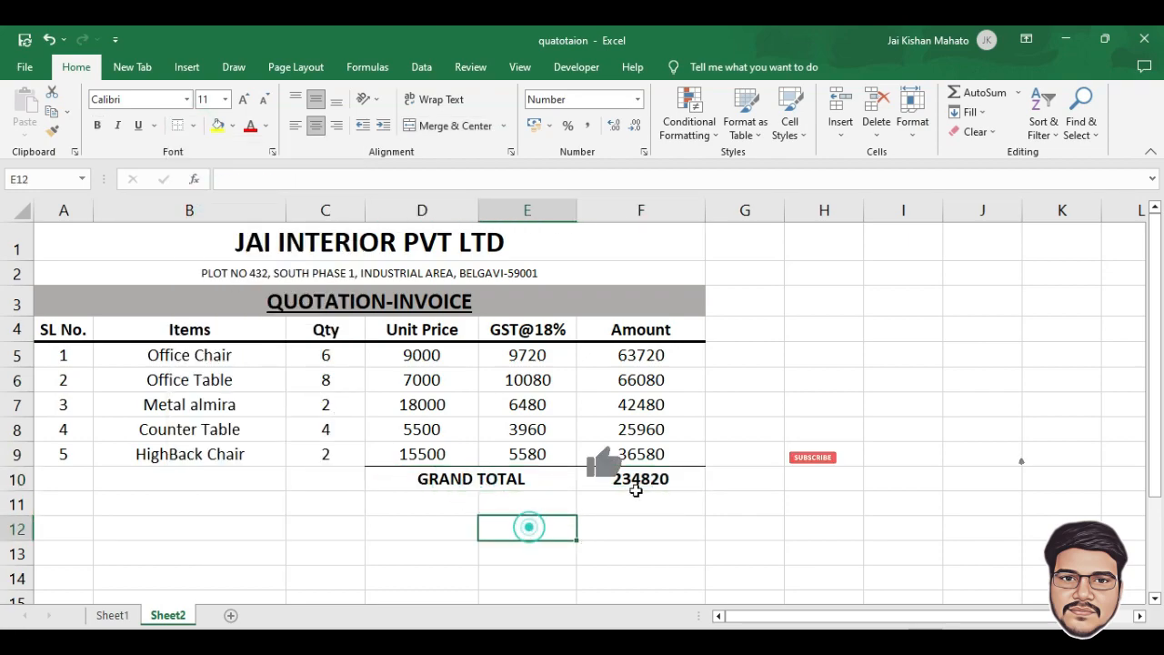
pyautogui.click(640, 457)
pyautogui.click(494, 484)
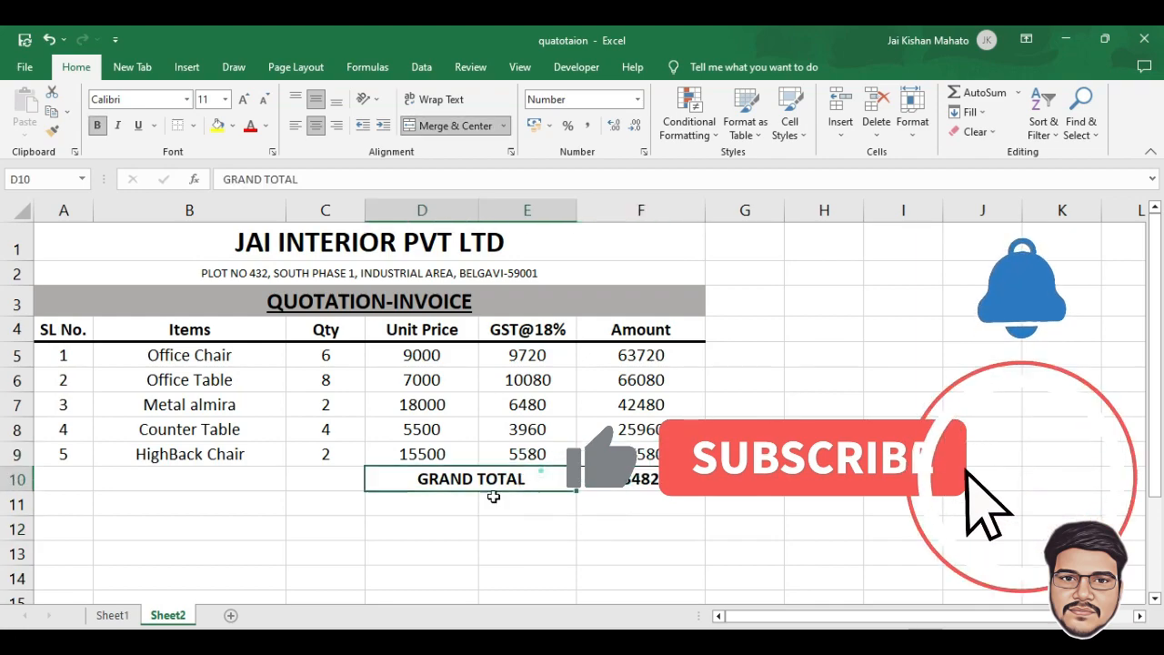
pyautogui.scroll(-3, 566, 518)
pyautogui.scroll(2, 556, 475)
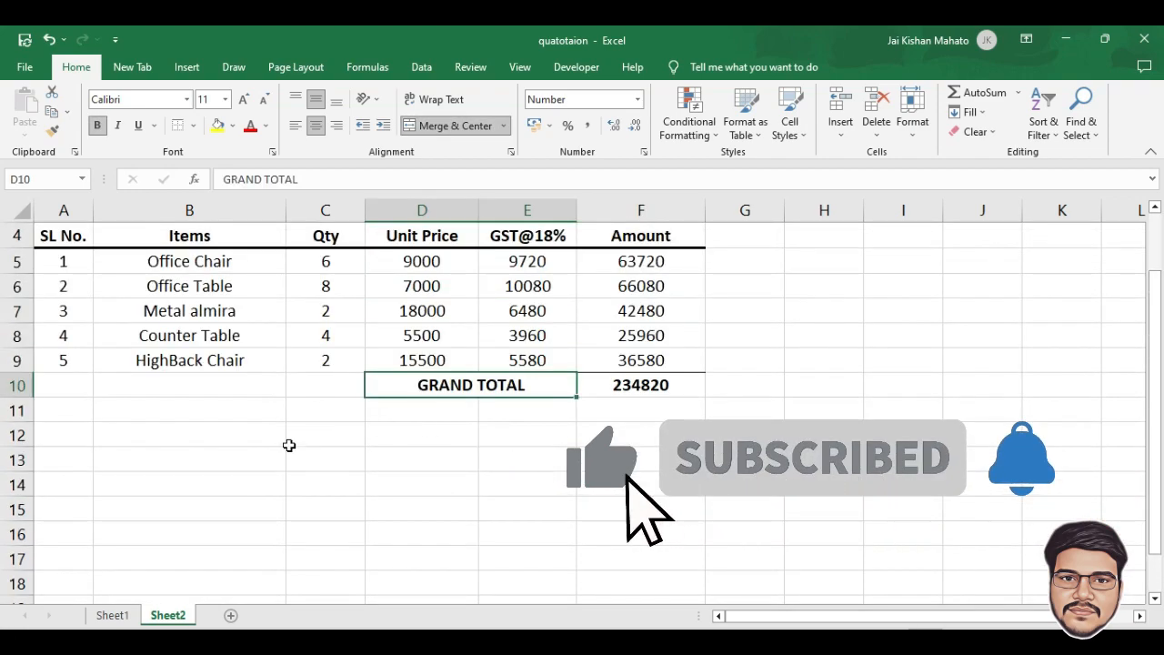
pyautogui.click(111, 443)
pyautogui.scroll(-1, 146, 358)
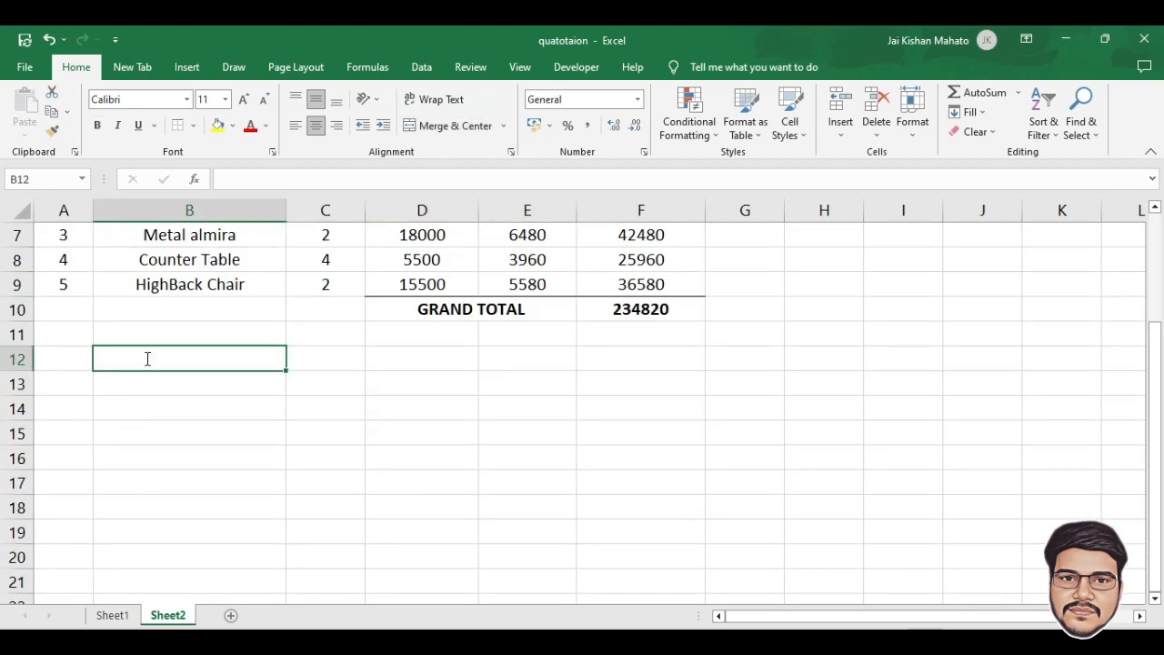
pyautogui.write('Thank You For ')
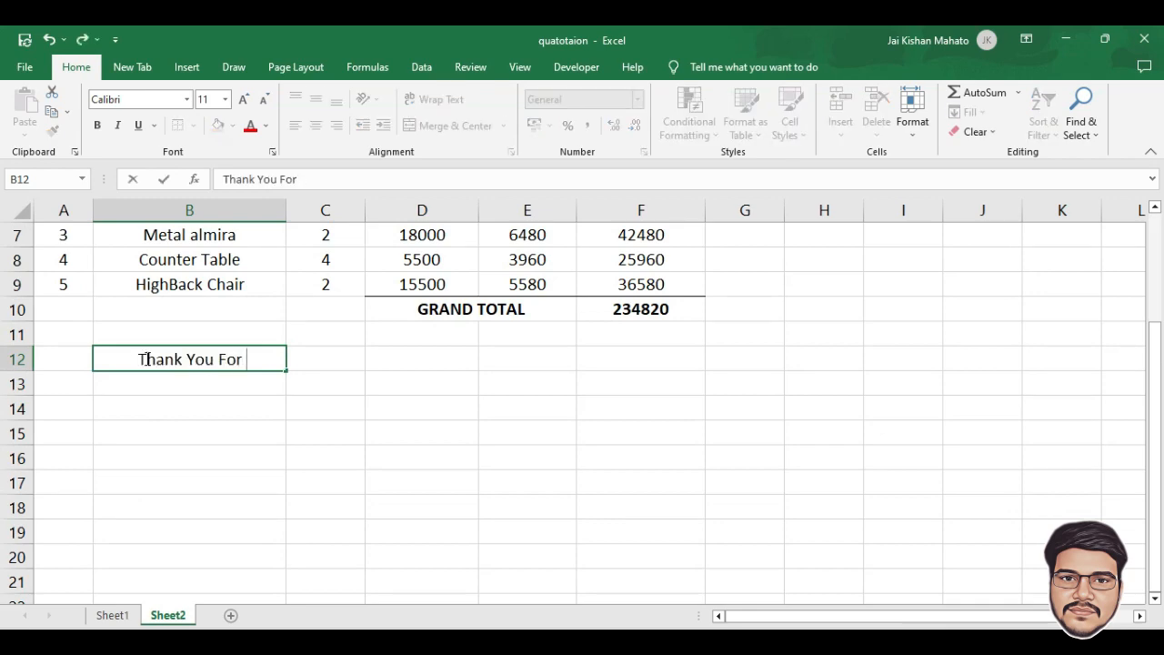
pyautogui.write('Your Business!')
pyautogui.press('Return')
pyautogui.moveTo(170, 358); pyautogui.dragTo(326, 355)
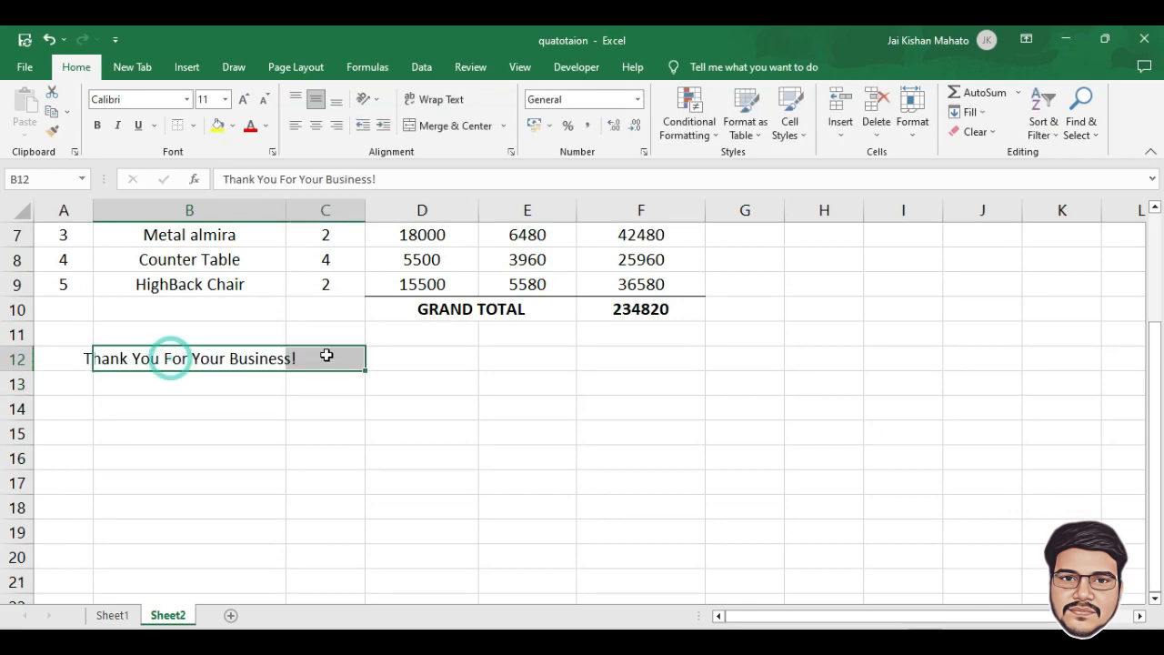
pyautogui.click(436, 125)
# Merge B13:C14 across rows and add 'Date:____' and 'Place:____' blank lines
pyautogui.click(213, 398)
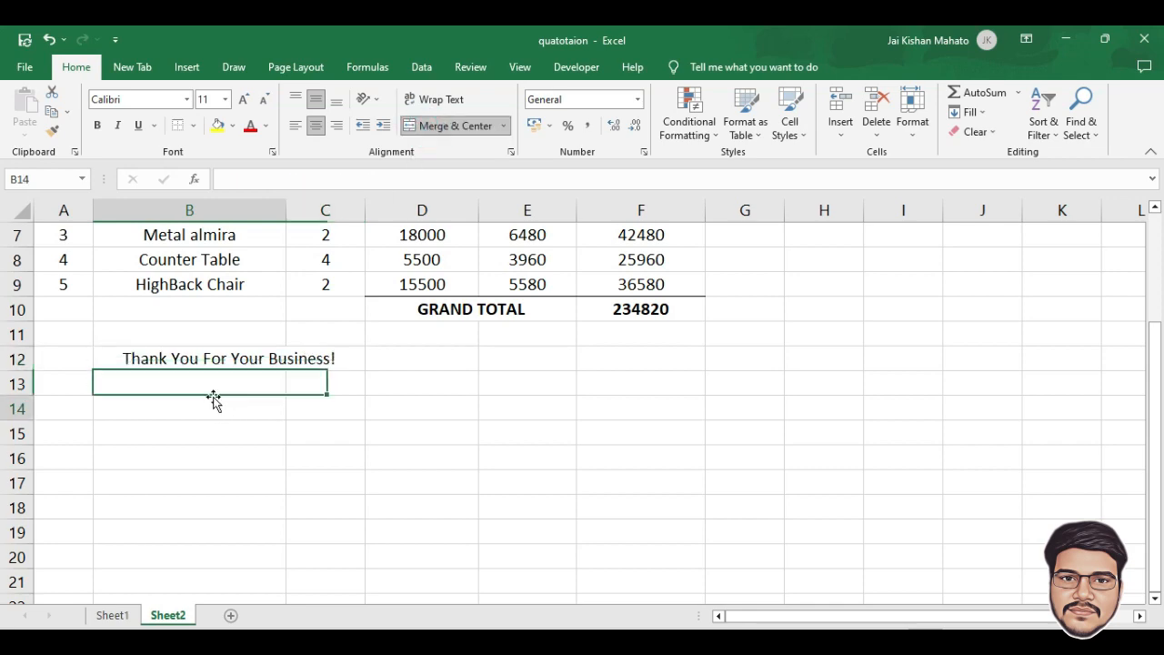
pyautogui.moveTo(176, 379); pyautogui.dragTo(296, 401)
pyautogui.click(503, 127)
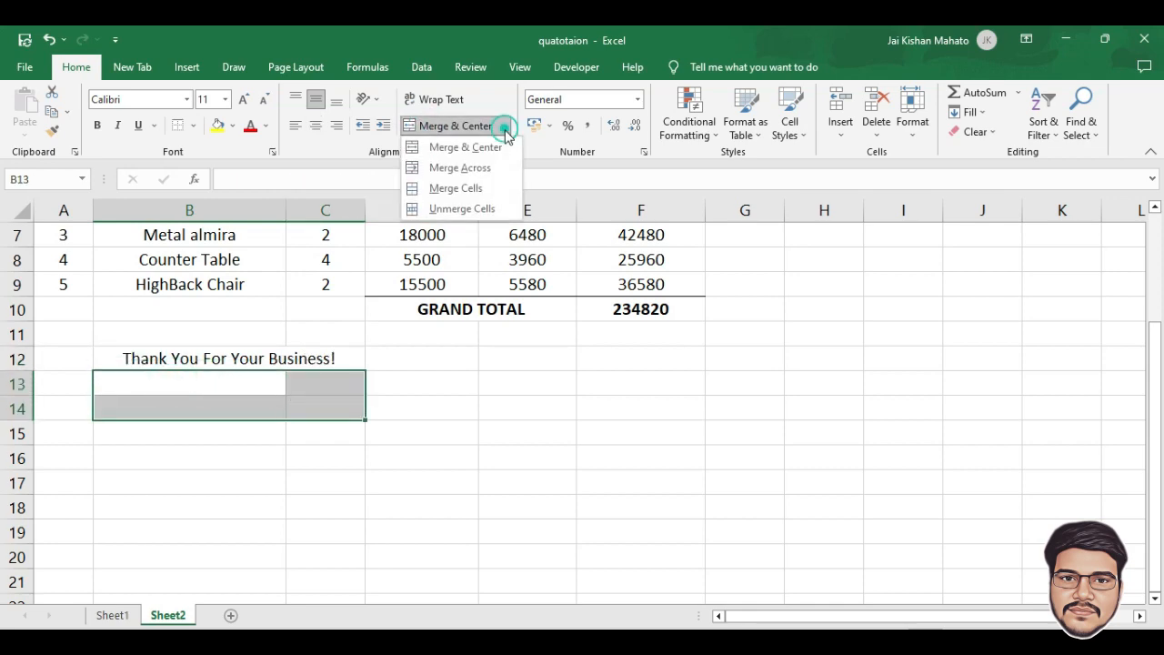
pyautogui.click(467, 169)
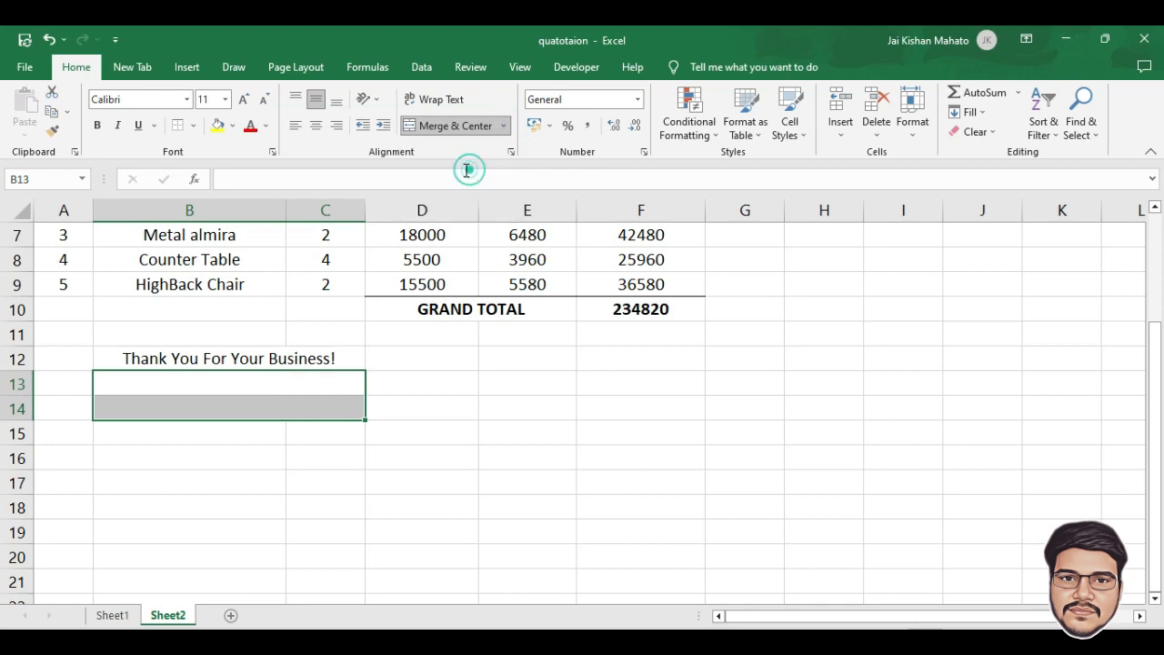
pyautogui.click(173, 384)
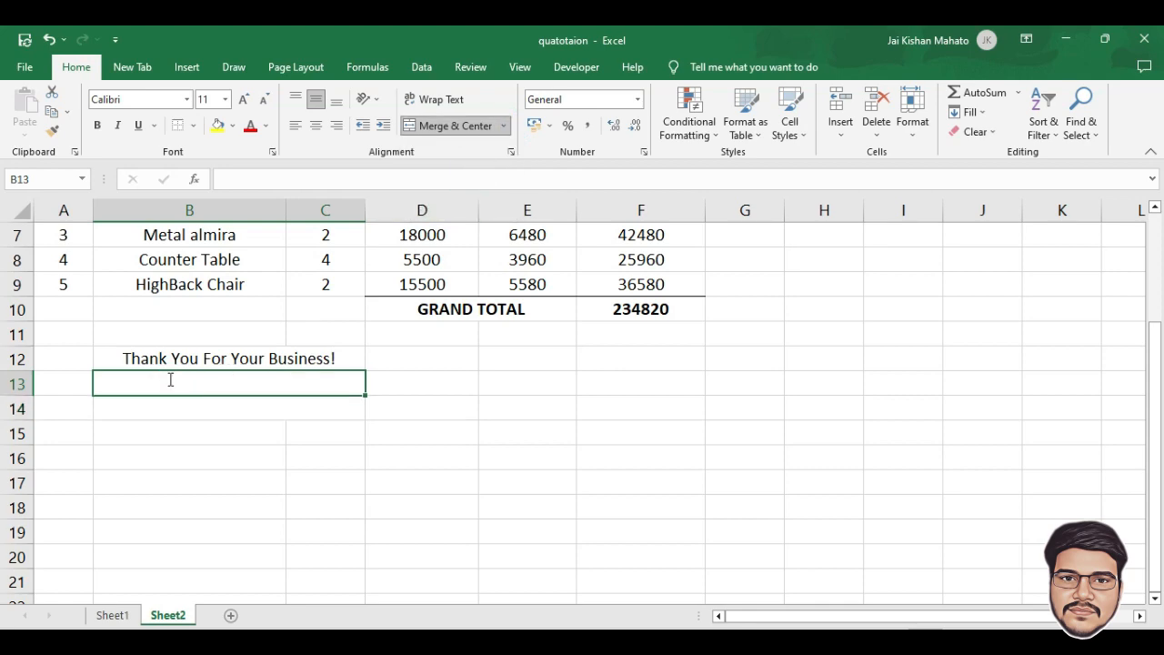
pyautogui.write('Date:')
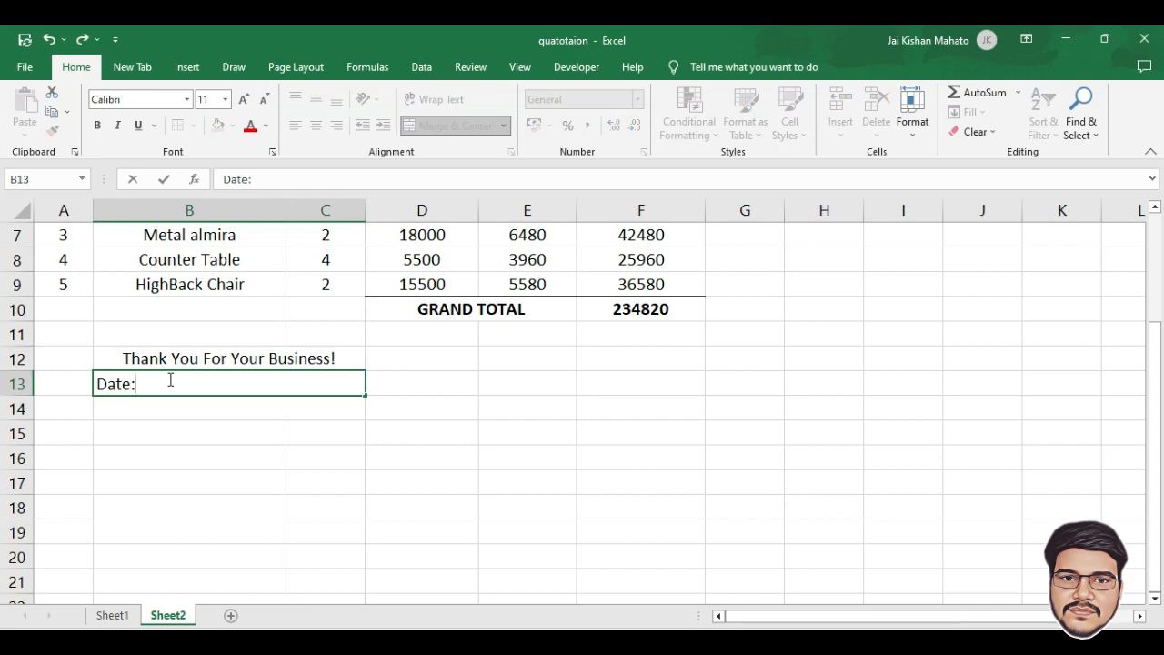
pyautogui.write('____________________')
pyautogui.click(99, 405)
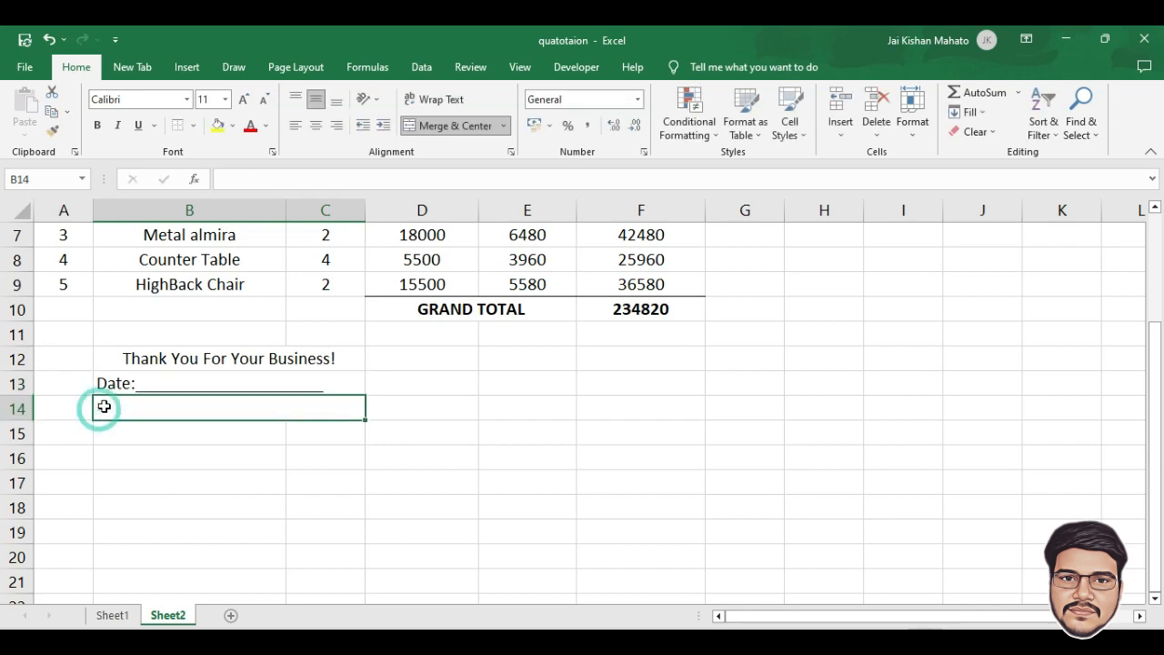
pyautogui.write('Place')
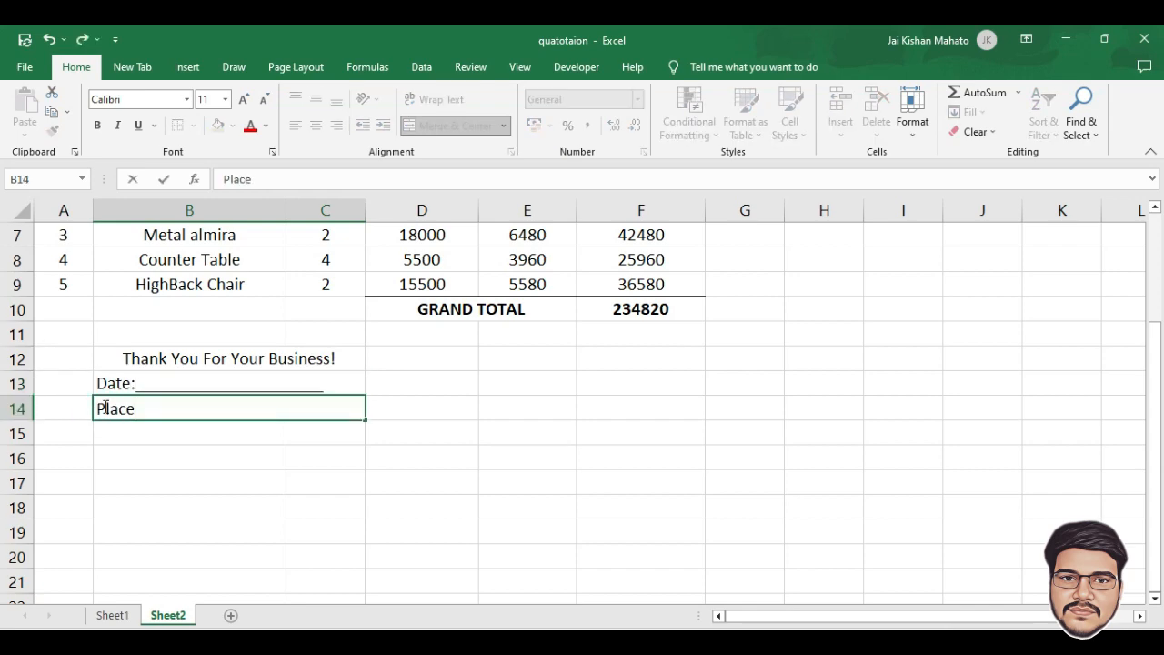
pyautogui.write(':________________________')
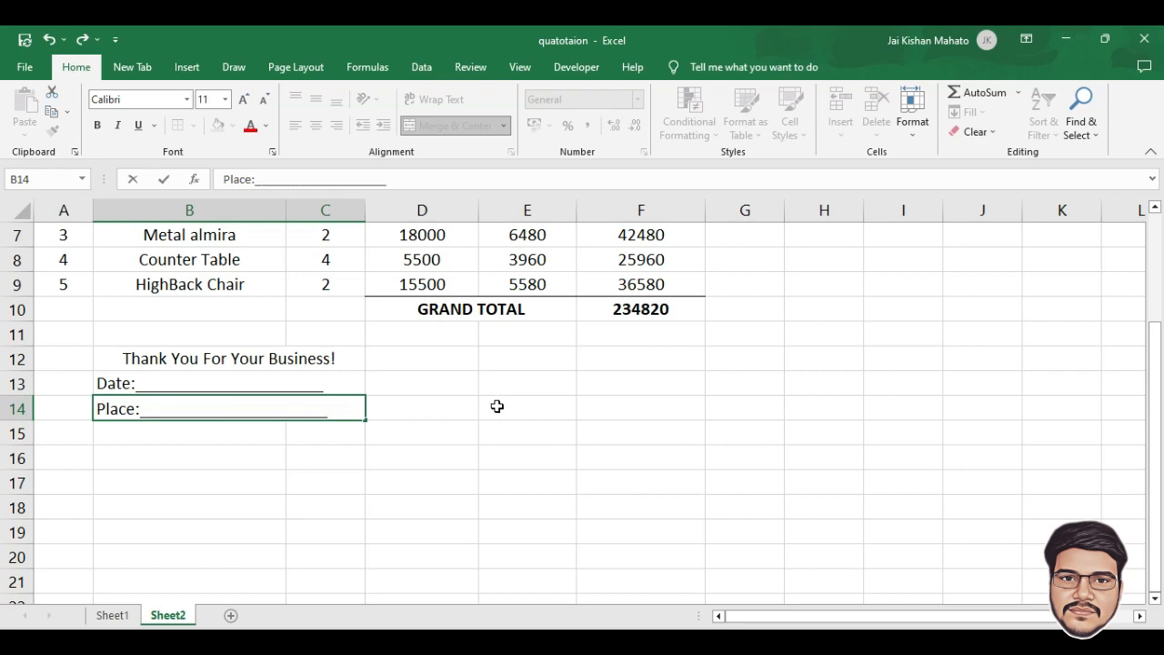
# Merge and centre E14:F14 with 'Authorised Signature', and merge E13:F13 for the signature line
pyautogui.moveTo(490, 411); pyautogui.dragTo(630, 410)
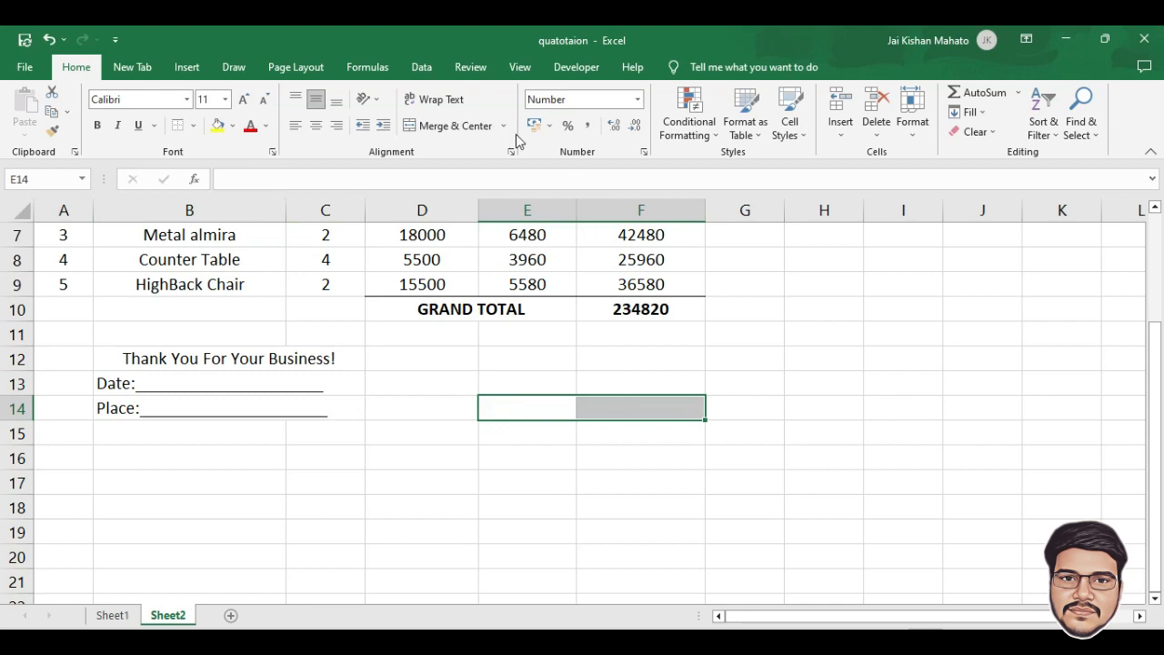
pyautogui.click(453, 125)
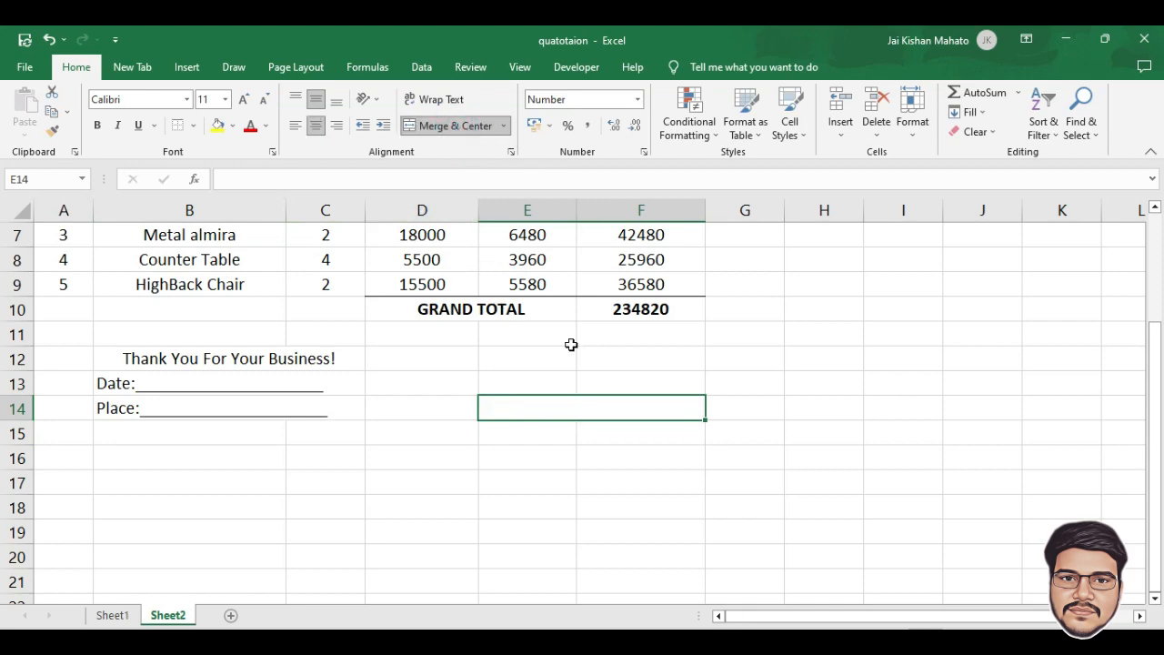
pyautogui.write('Authorised Signature')
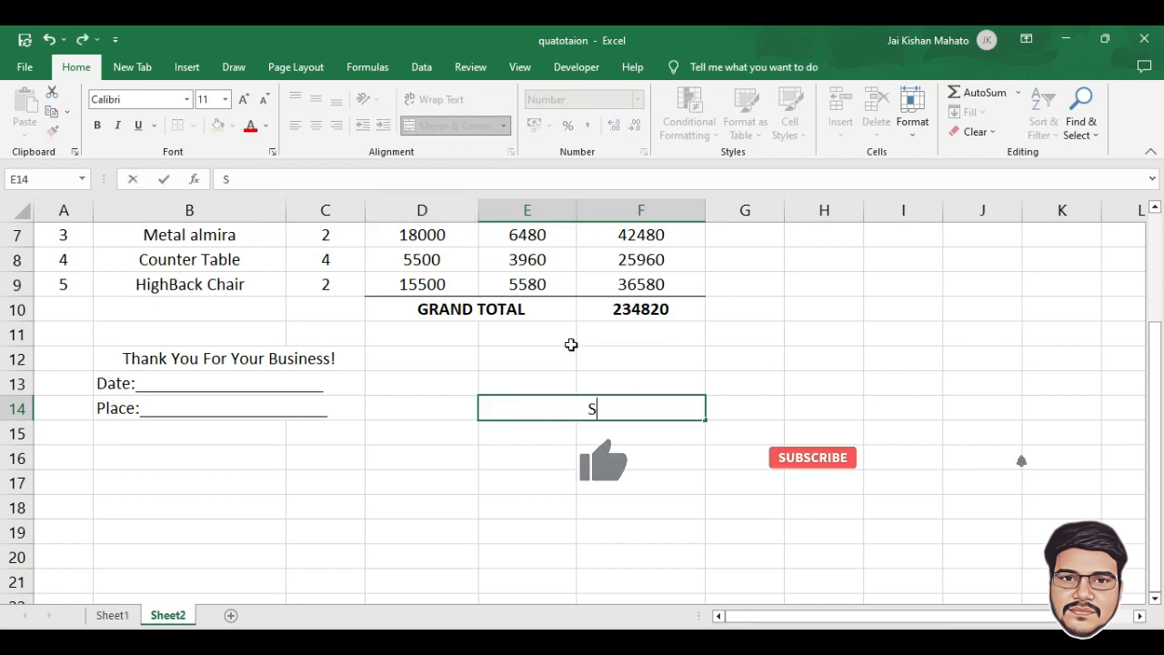
pyautogui.moveTo(509, 383); pyautogui.dragTo(649, 377)
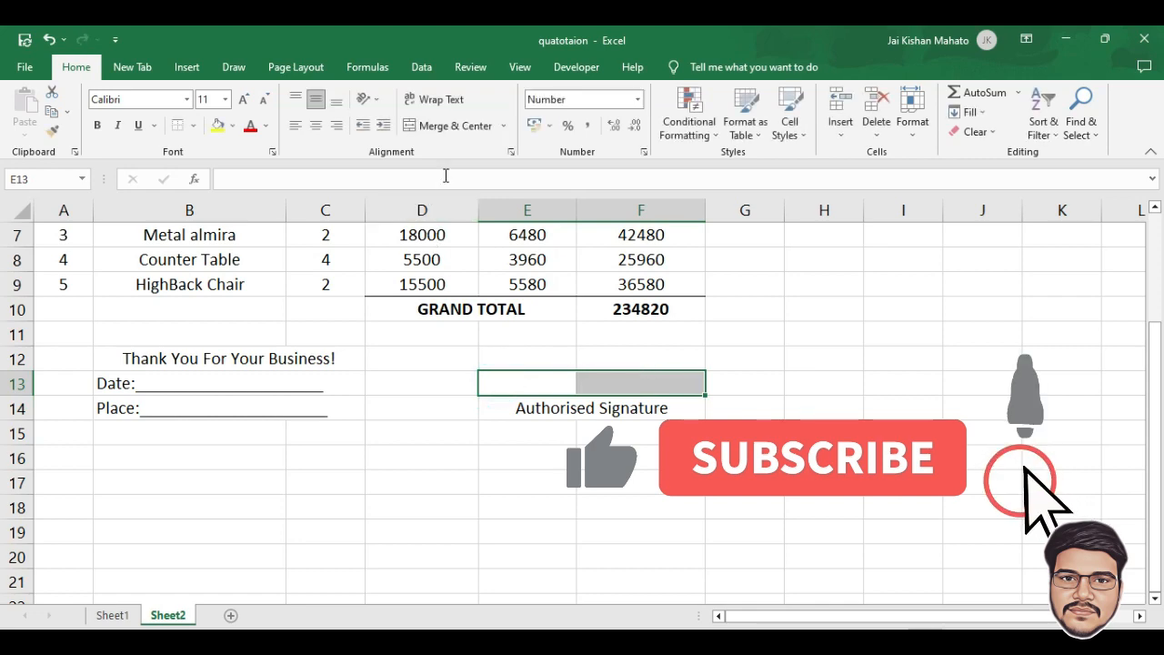
pyautogui.click(459, 124)
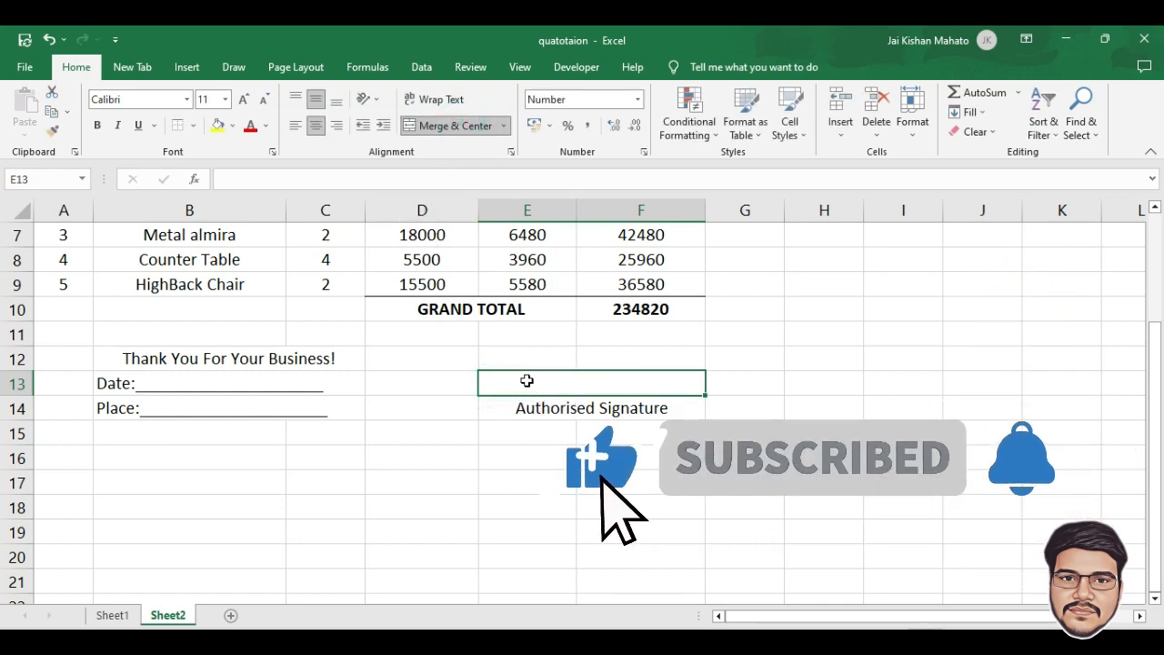
# Fill the E13:F13 signature line with underscores
pyautogui.write('_________________')
pyautogui.write('______')
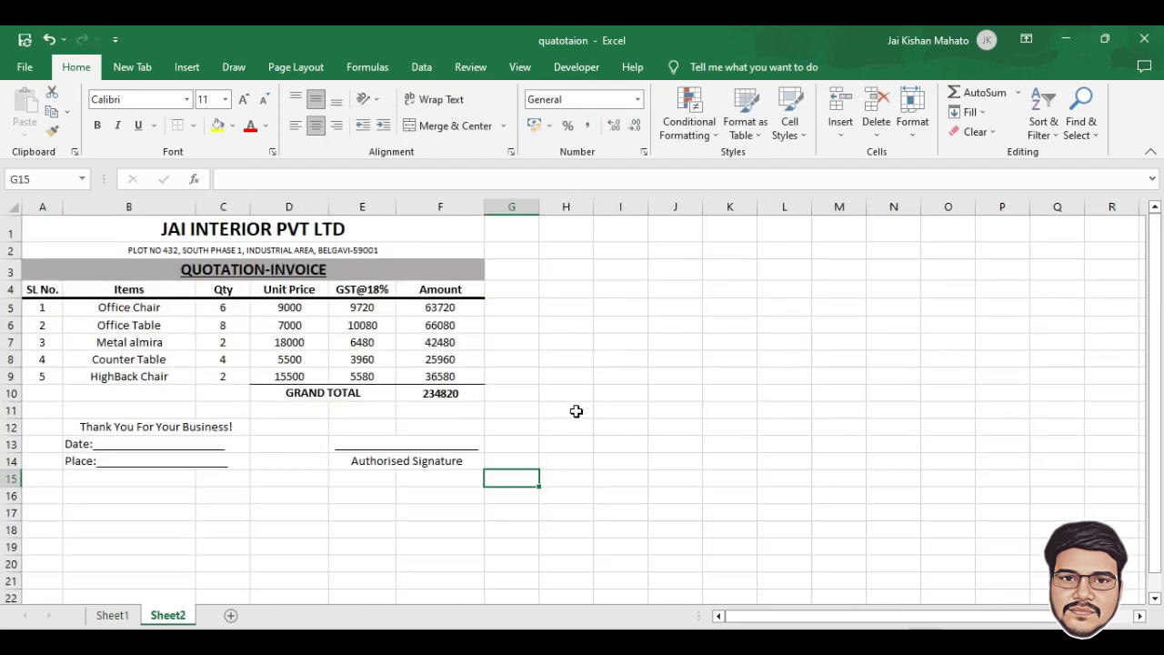
pyautogui.scroll(3, 536, 415)
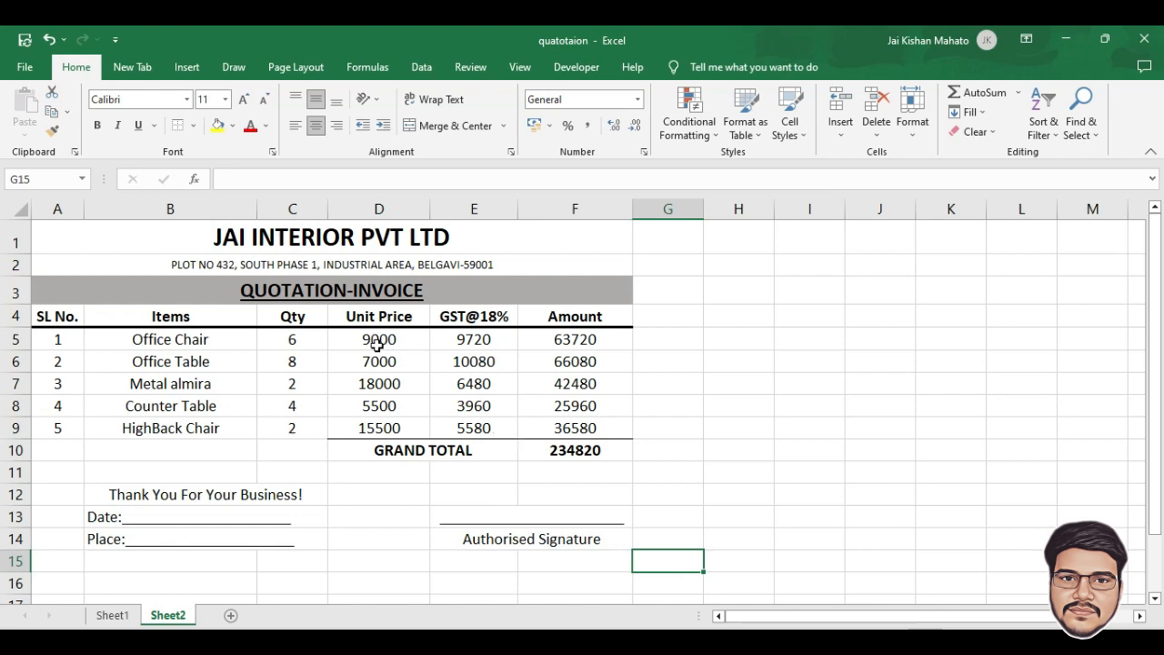
# Format D5:F10 as rupee (₹) currency with two decimal places
pyautogui.moveTo(379, 338); pyautogui.dragTo(561, 440)
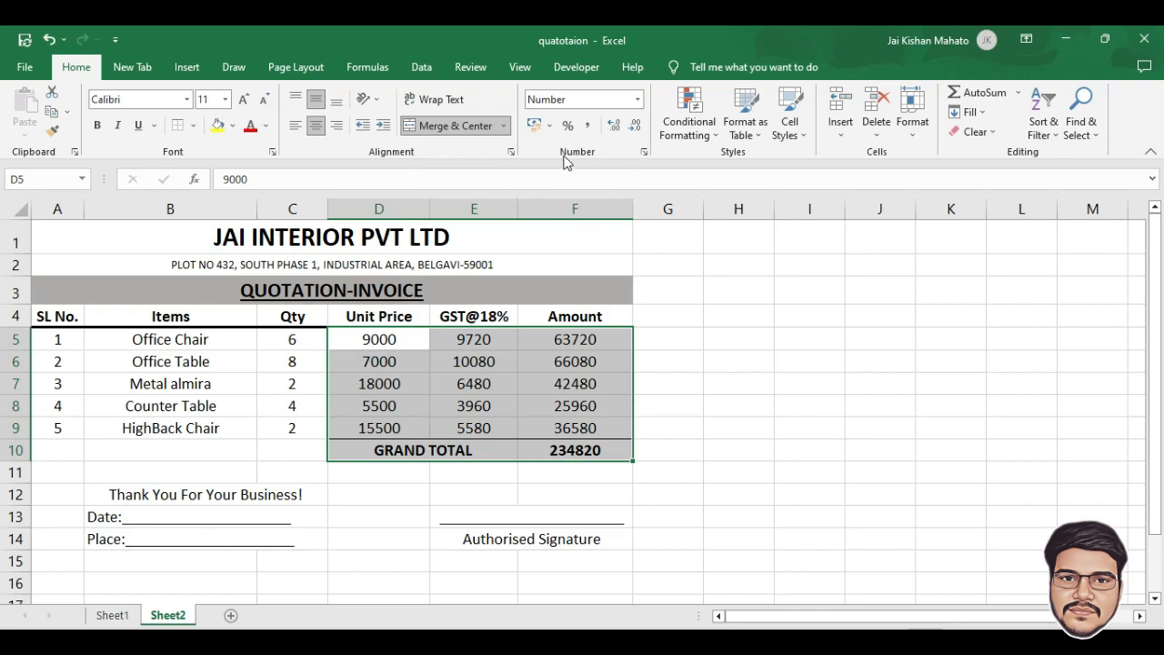
pyautogui.click(643, 151)
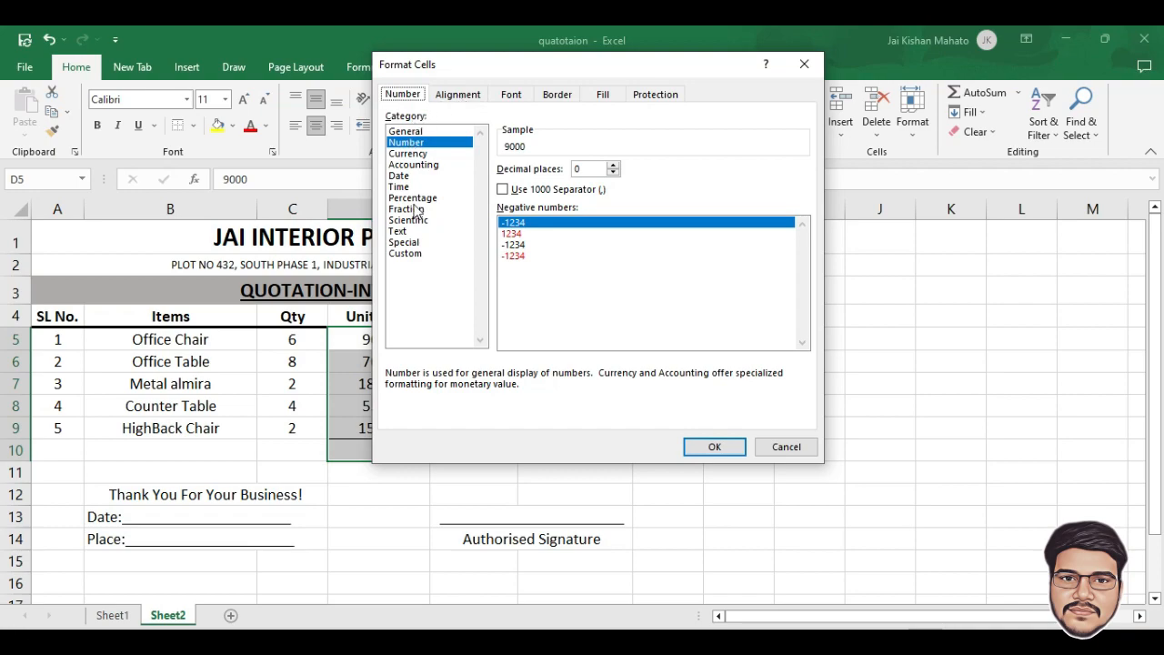
pyautogui.click(408, 154)
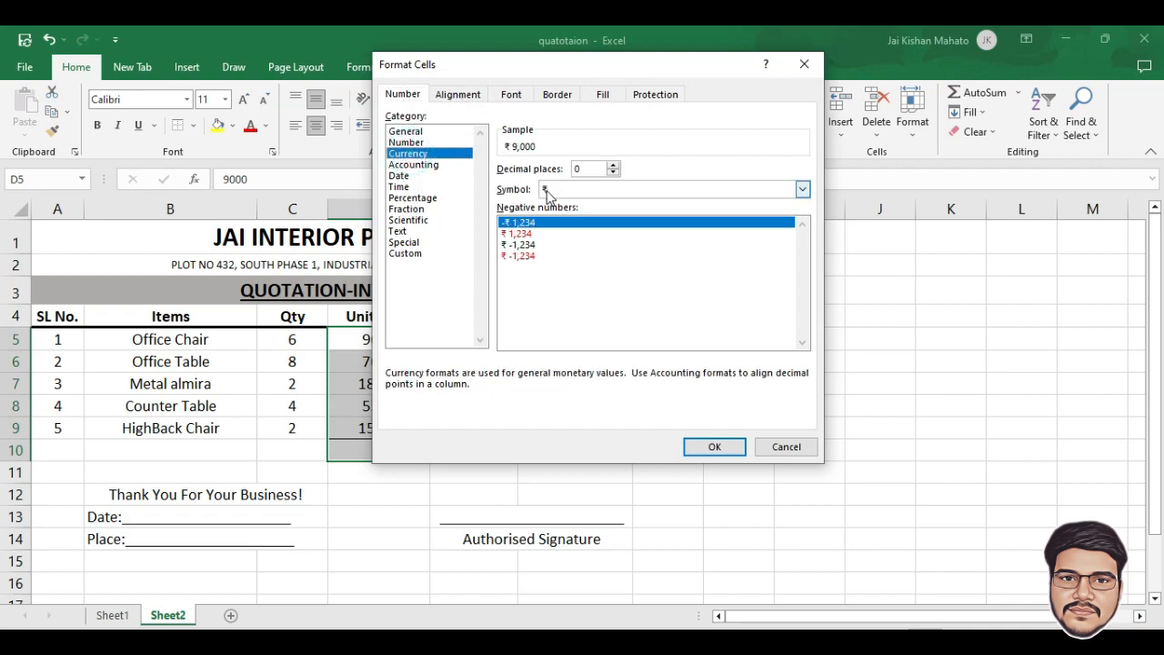
pyautogui.click(714, 447)
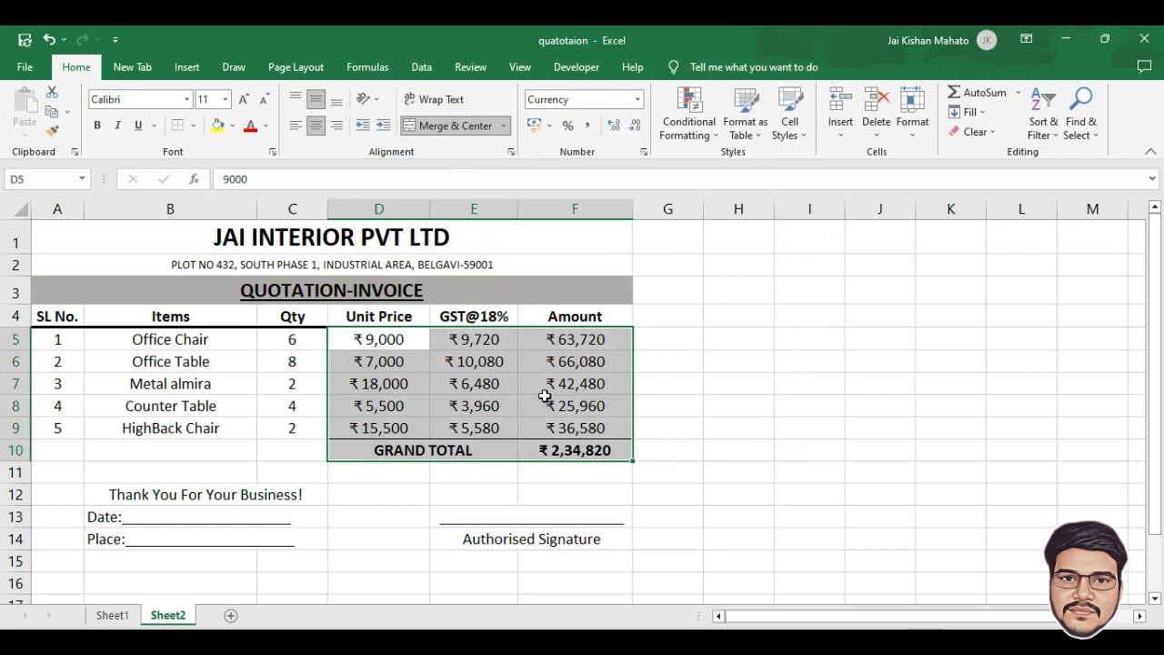
pyautogui.click(614, 130)
pyautogui.click(615, 130)
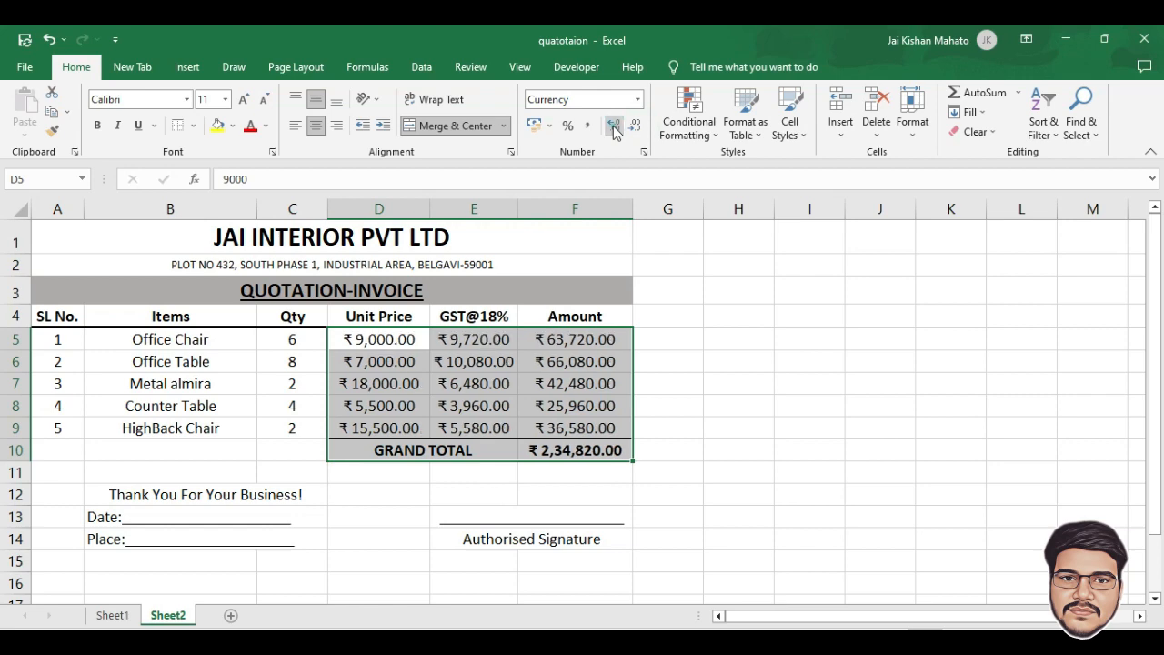
pyautogui.click(738, 405)
# Bold the Authorised Signature caption, thank-you note, and Date and Place lines
pyautogui.scroll(-2, 608, 466)
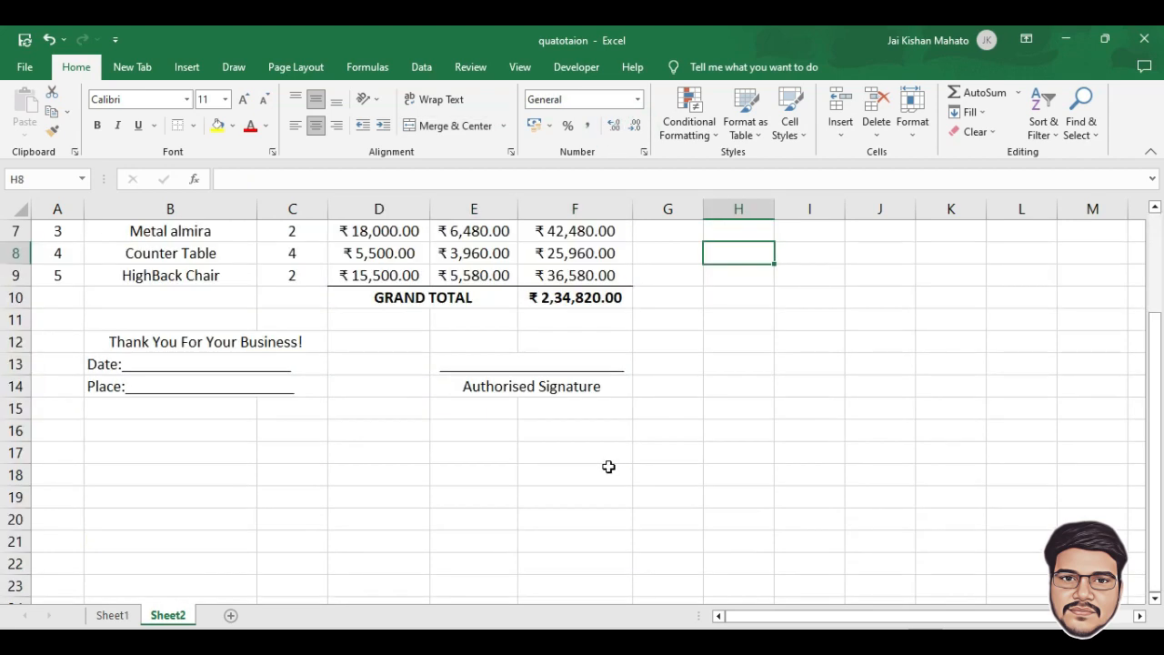
pyautogui.click(567, 383)
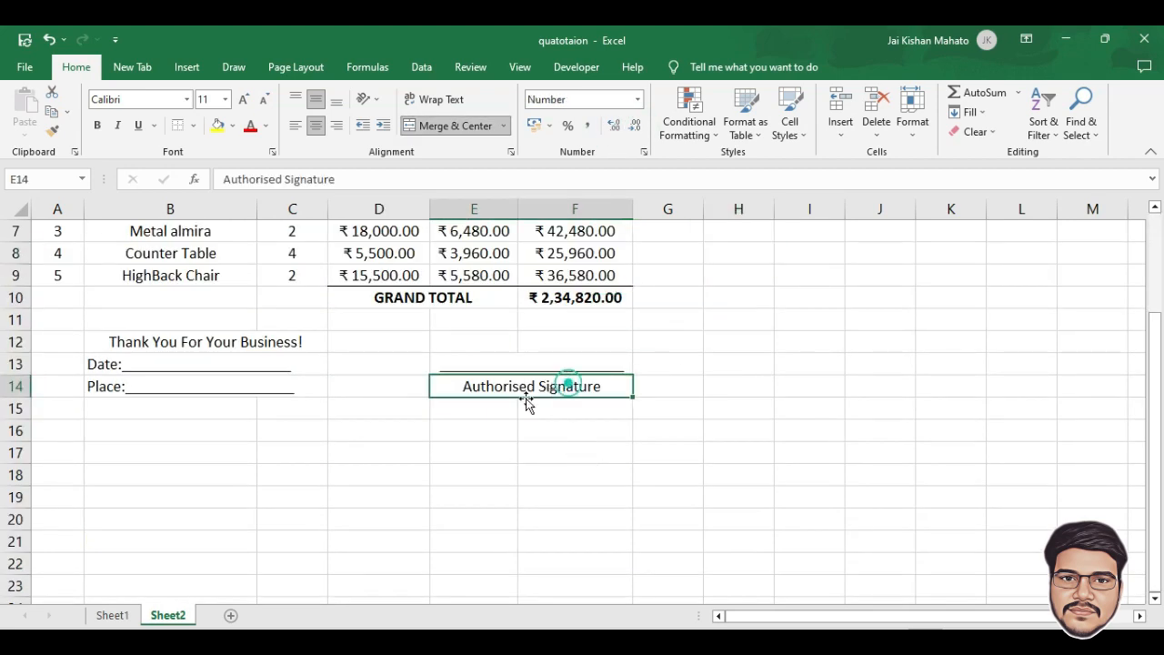
pyautogui.keyDown('ctrl'); pyautogui.click(134, 342); pyautogui.keyUp('ctrl')
pyautogui.moveTo(135, 343); pyautogui.dragTo(117, 384)
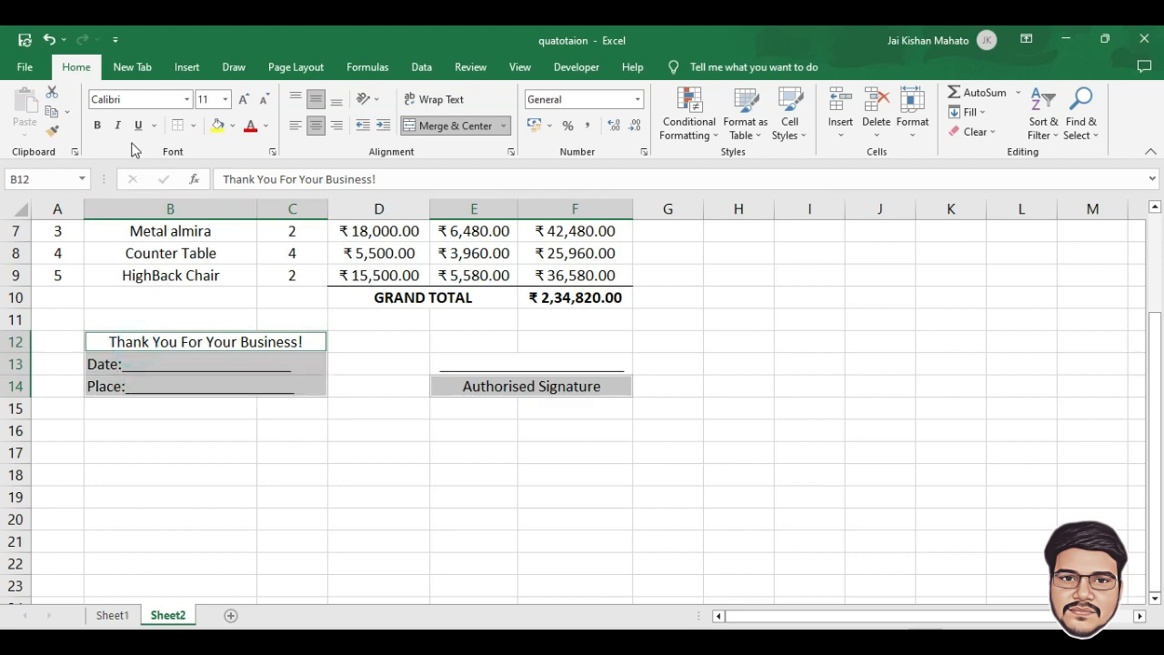
pyautogui.click(98, 125)
pyautogui.click(319, 512)
pyautogui.scroll(2, 382, 478)
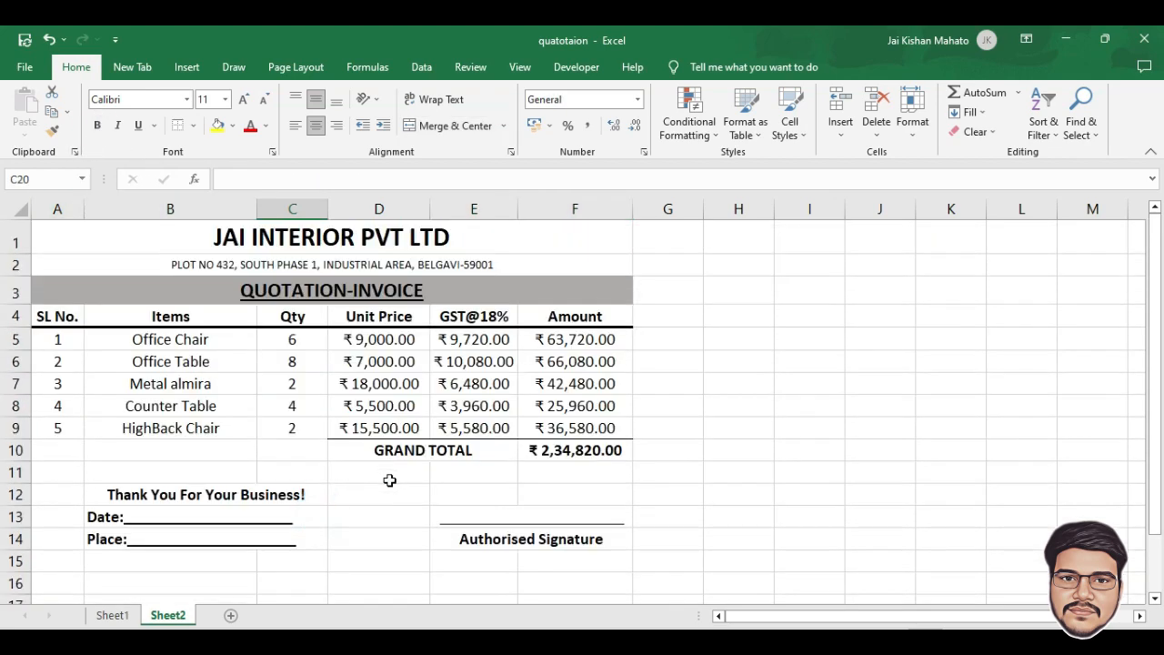
pyautogui.hotkey('ctrl', 'p')
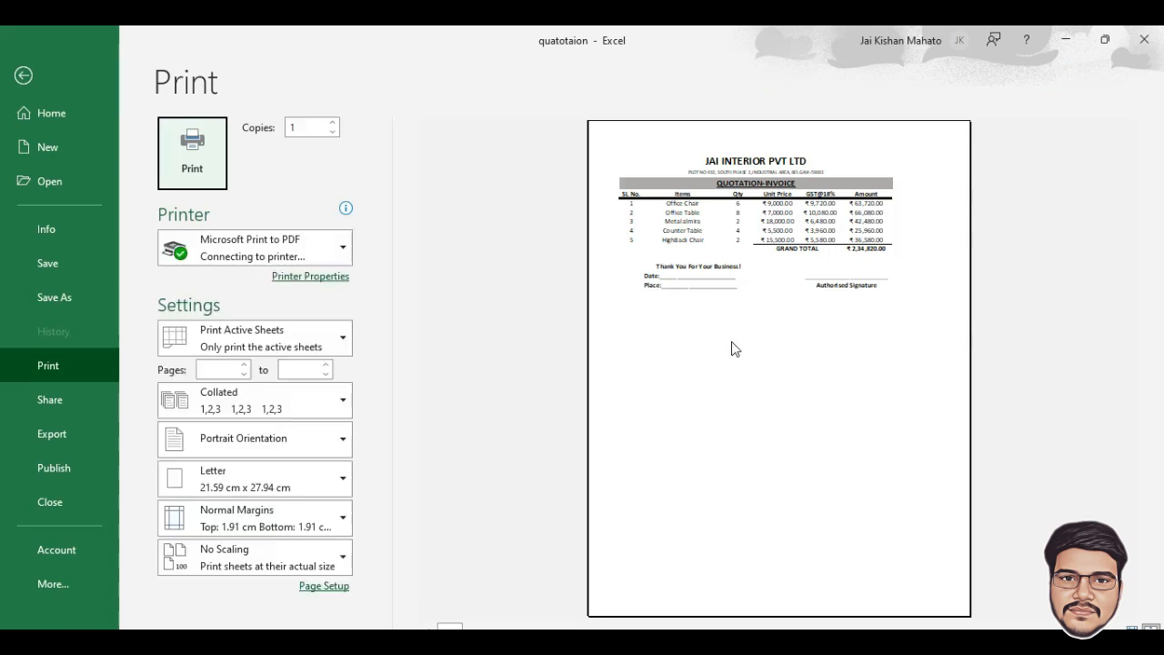
pyautogui.click(789, 296)
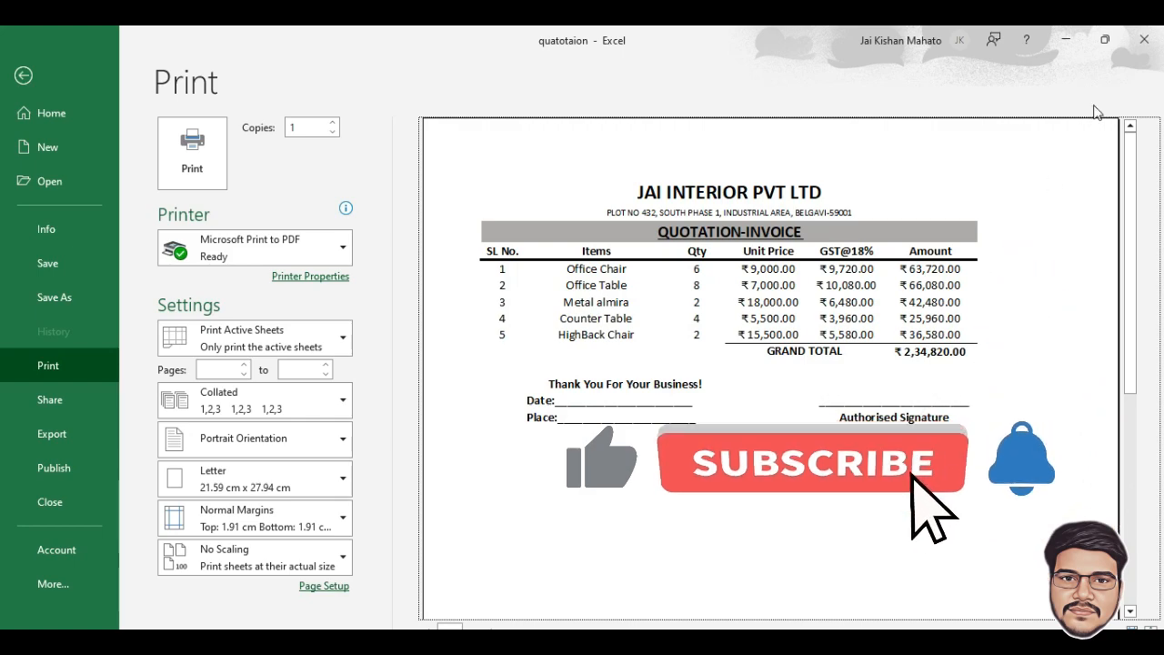
pyautogui.click(1144, 39)
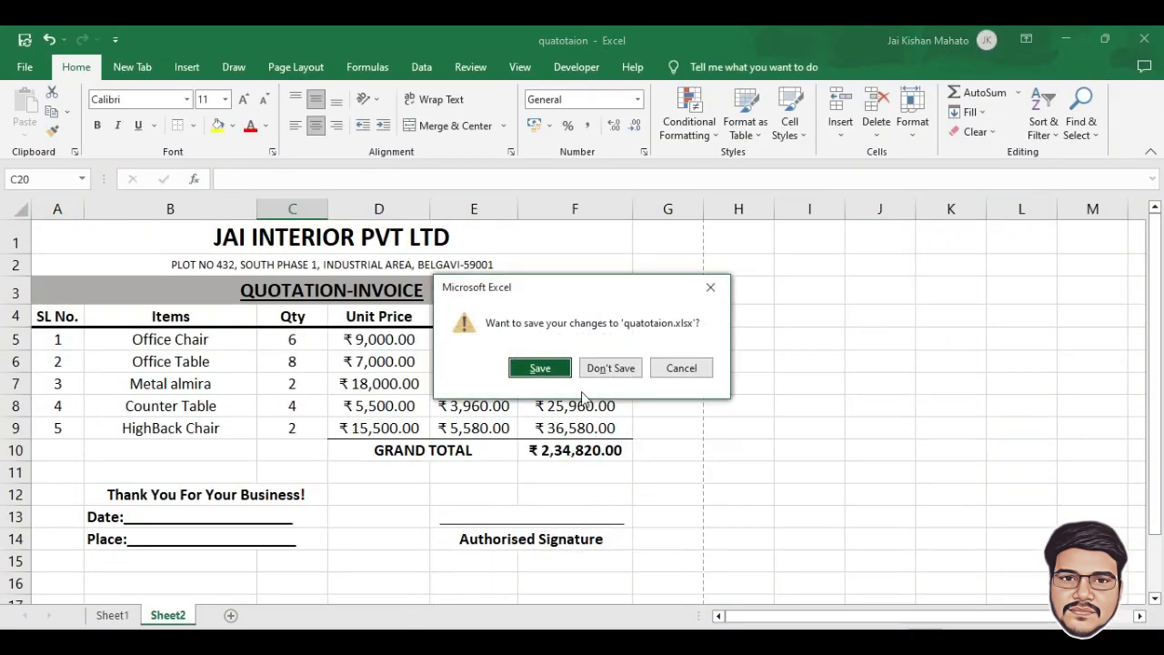
pyautogui.click(683, 368)
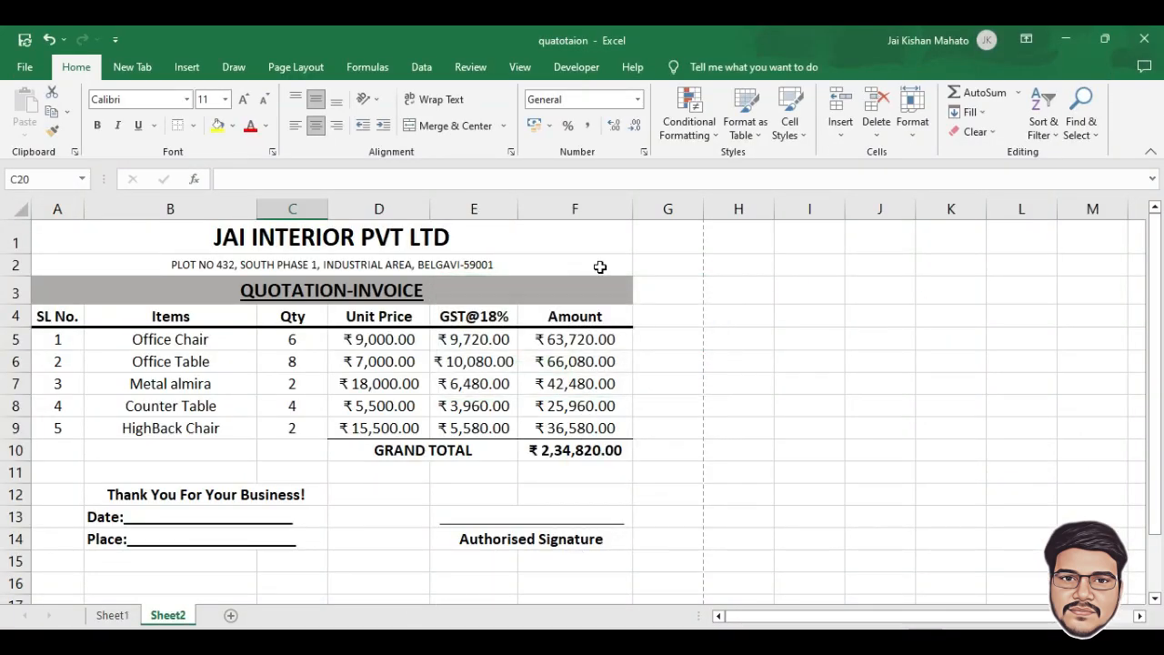